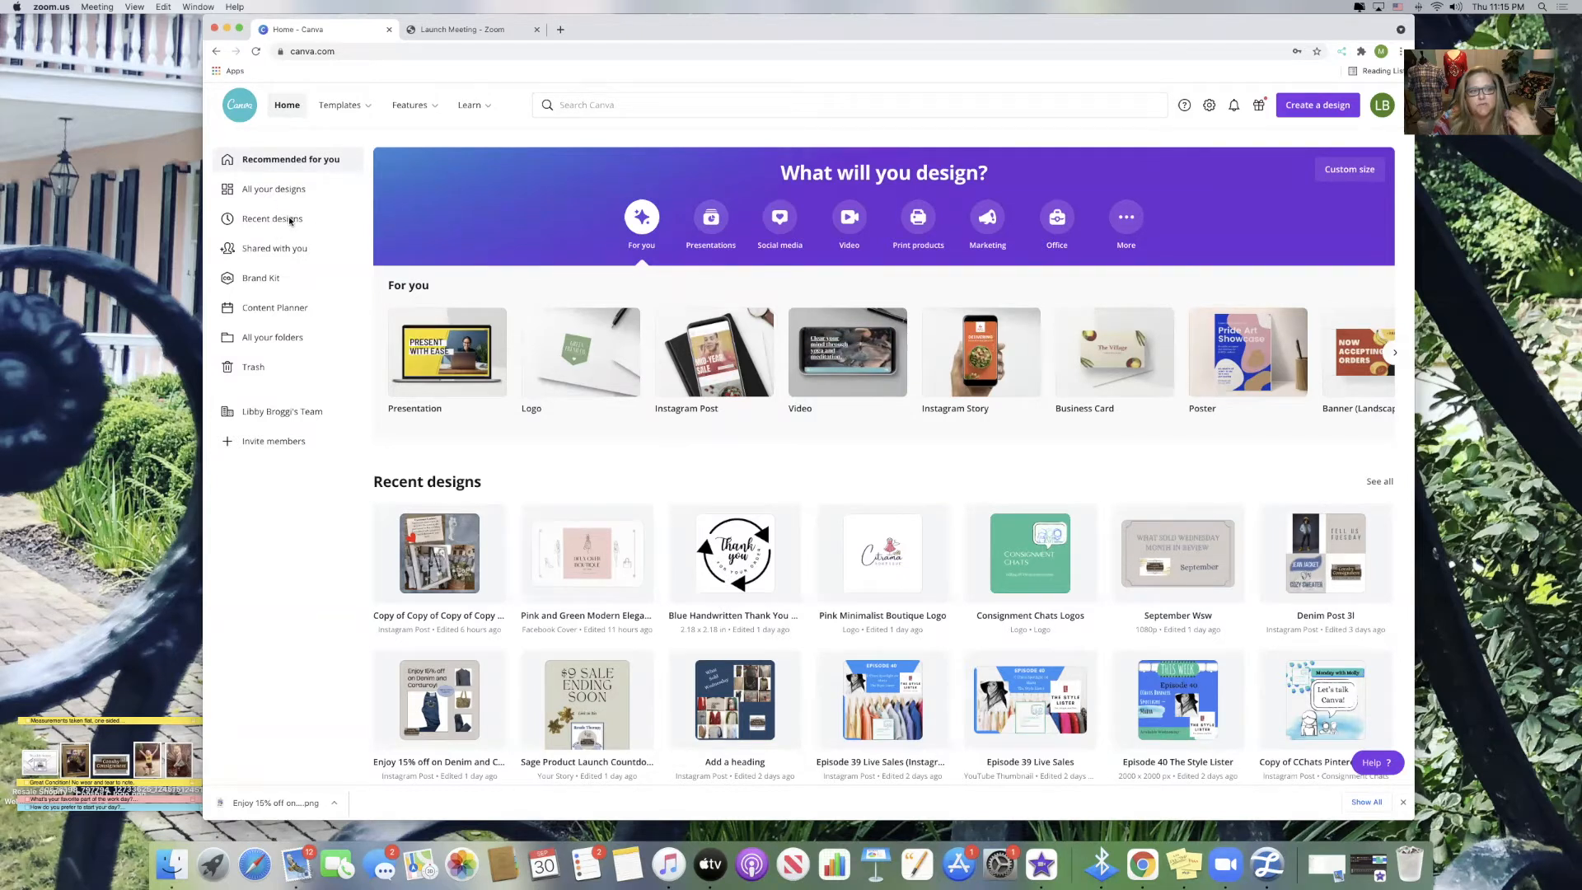
Open the brand kits overview and review the logos, colors and fonts of Untitled Brand Kit, then return to the overview
left_click(269, 279)
left_click(269, 279)
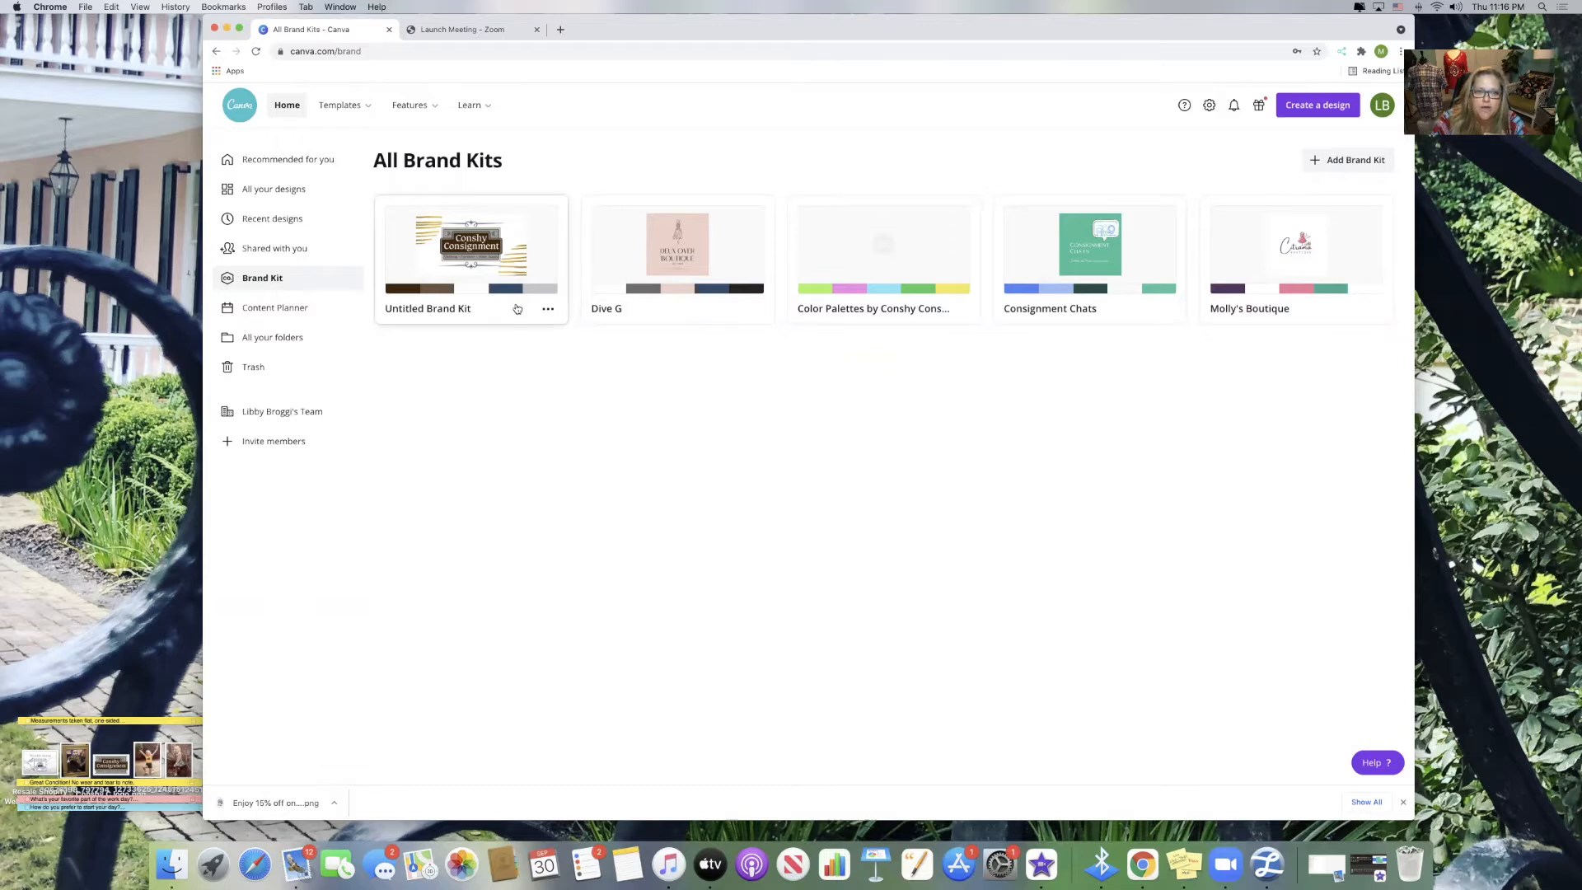
left_click(490, 309)
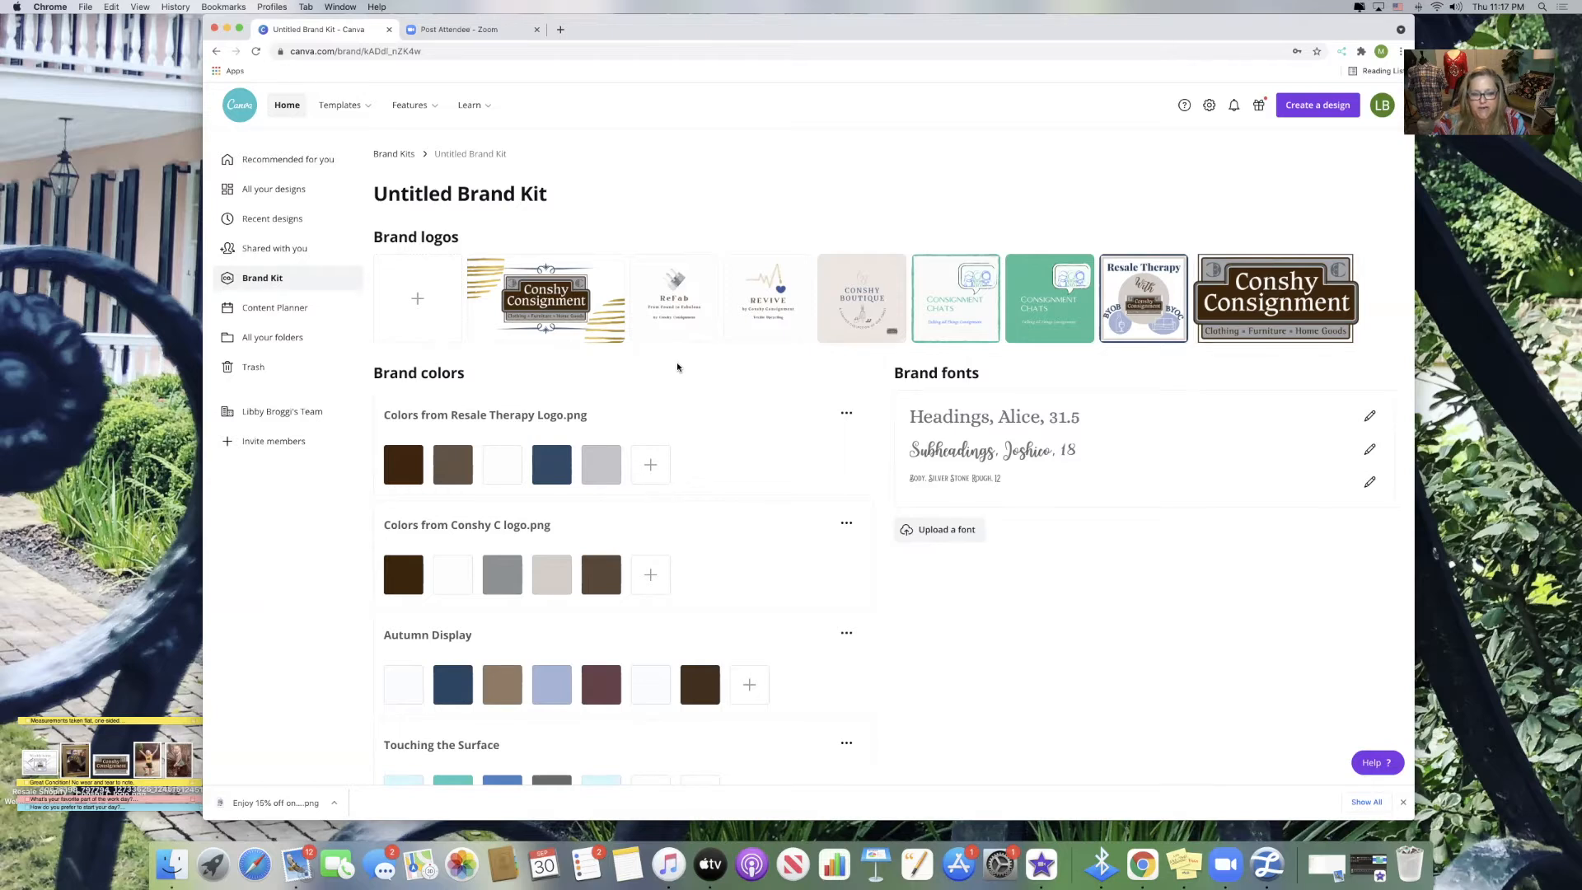
scroll(678, 367, "down", 2)
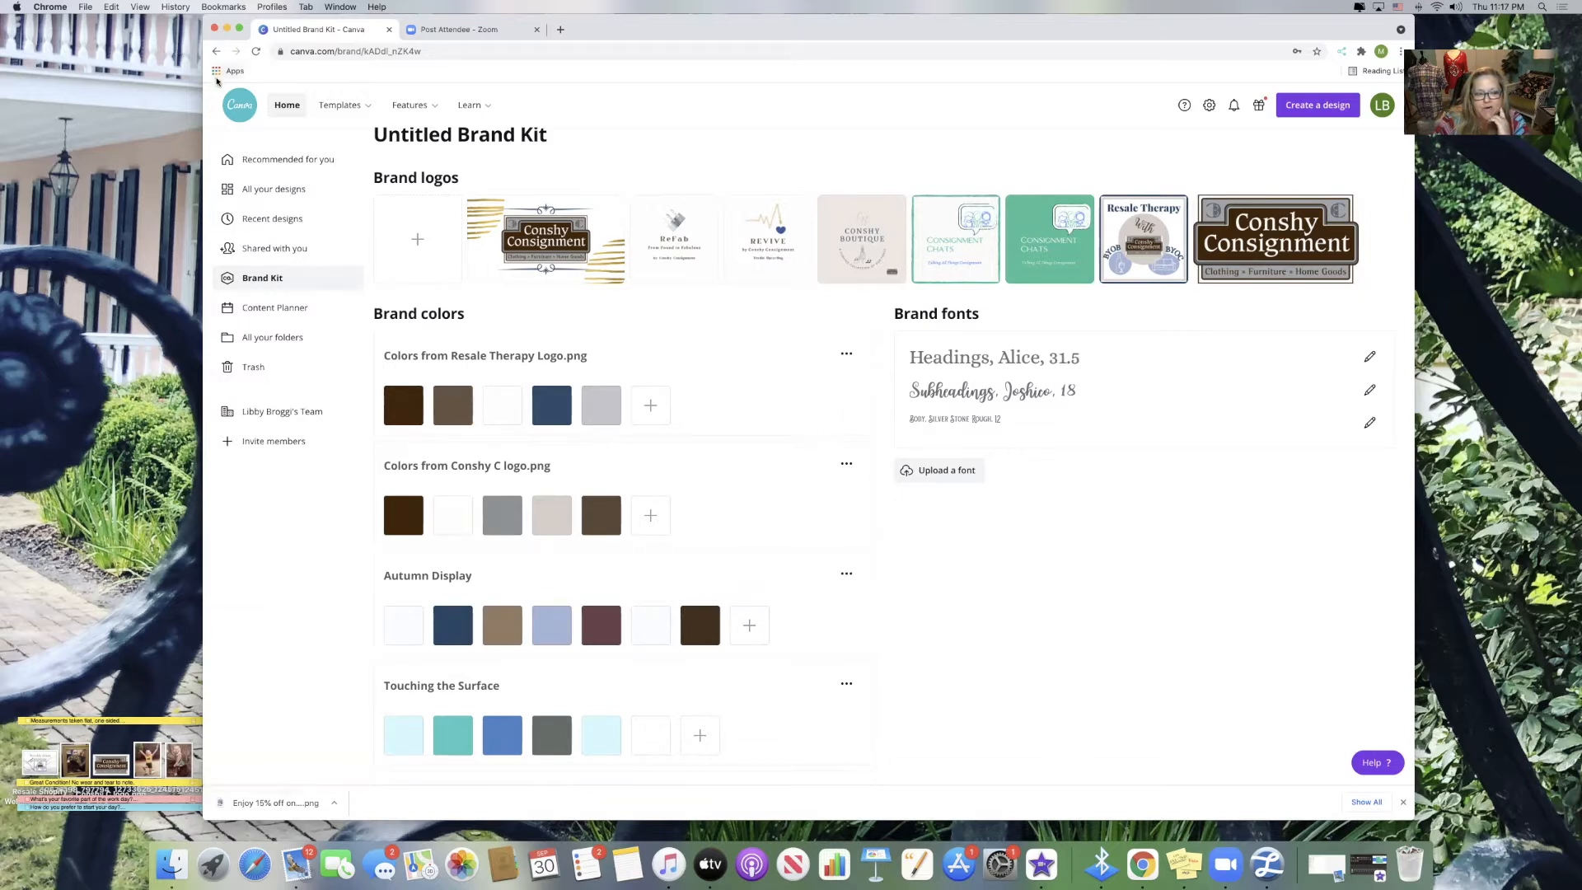
left_click(216, 52)
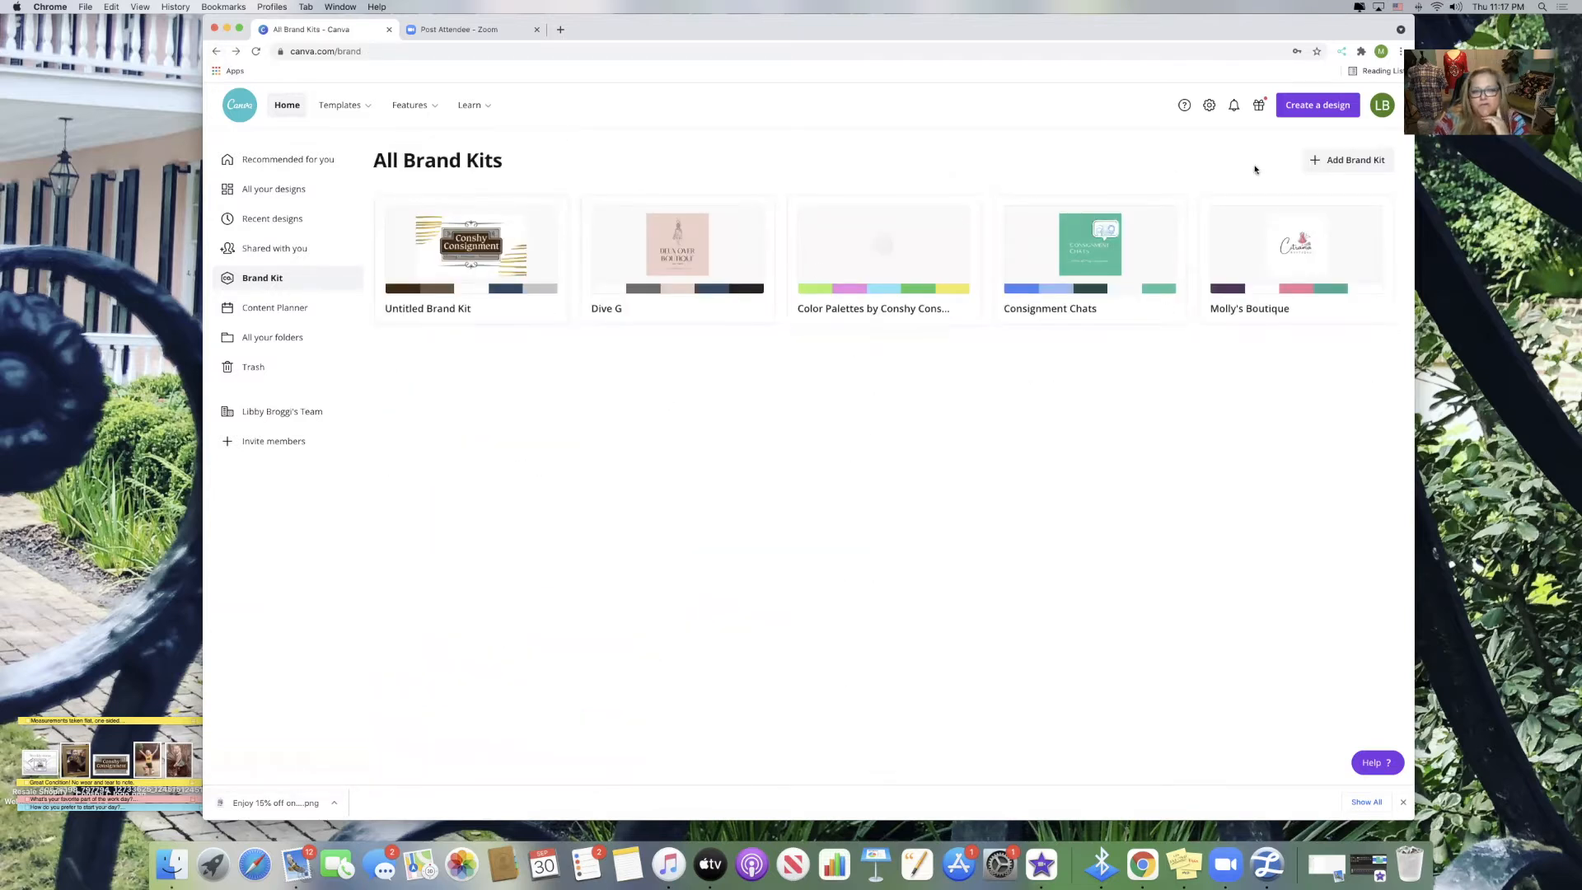
Create a new brand kit, naming it with the person's first name
left_click(1313, 161)
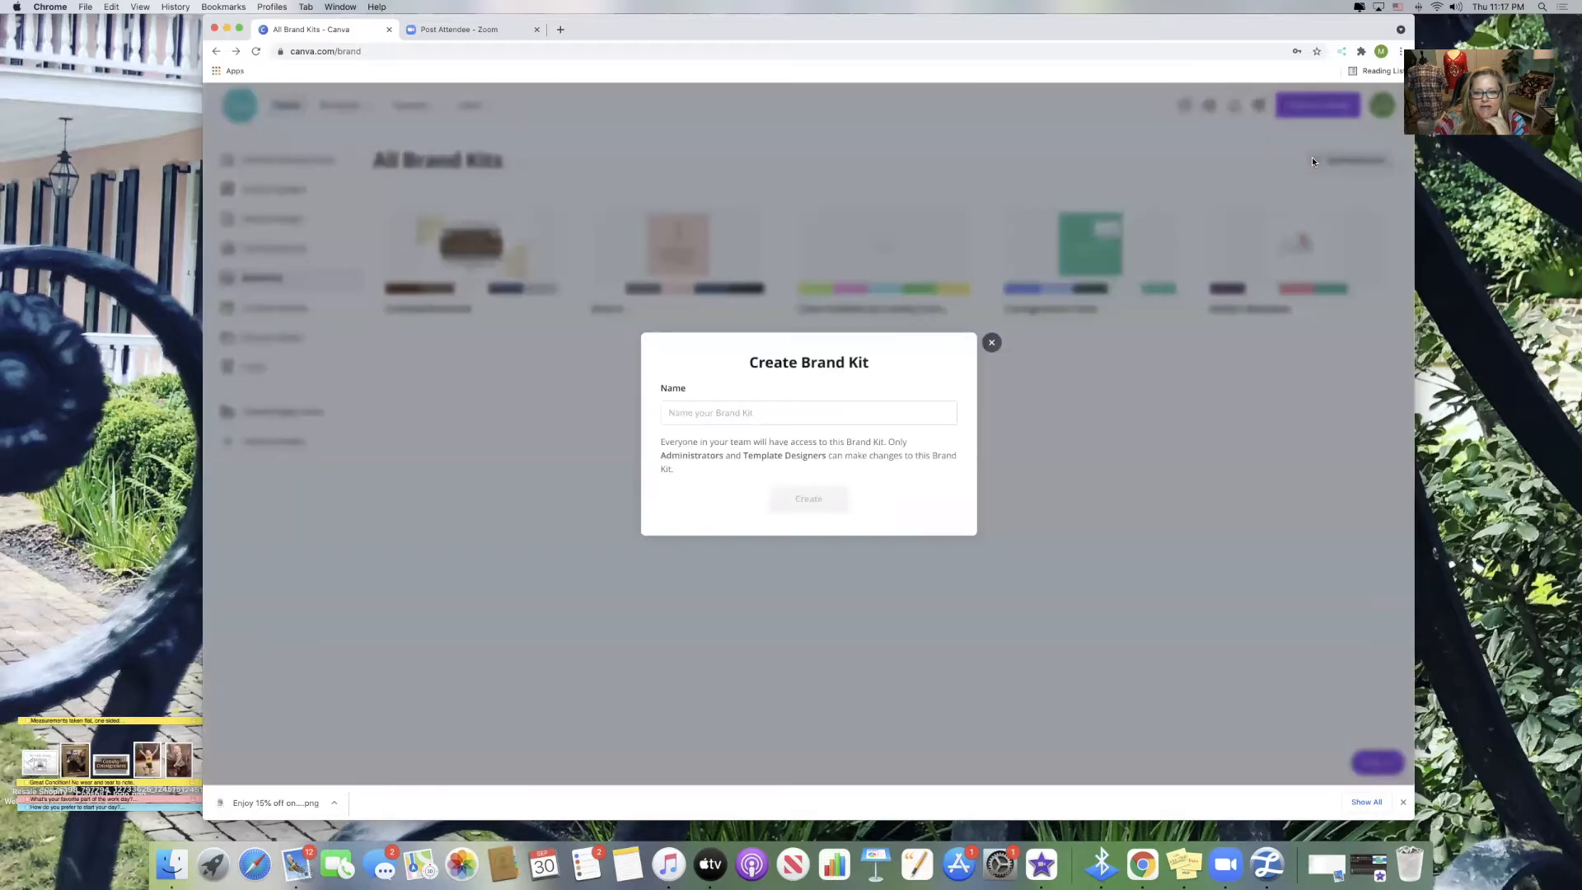
left_click(890, 413)
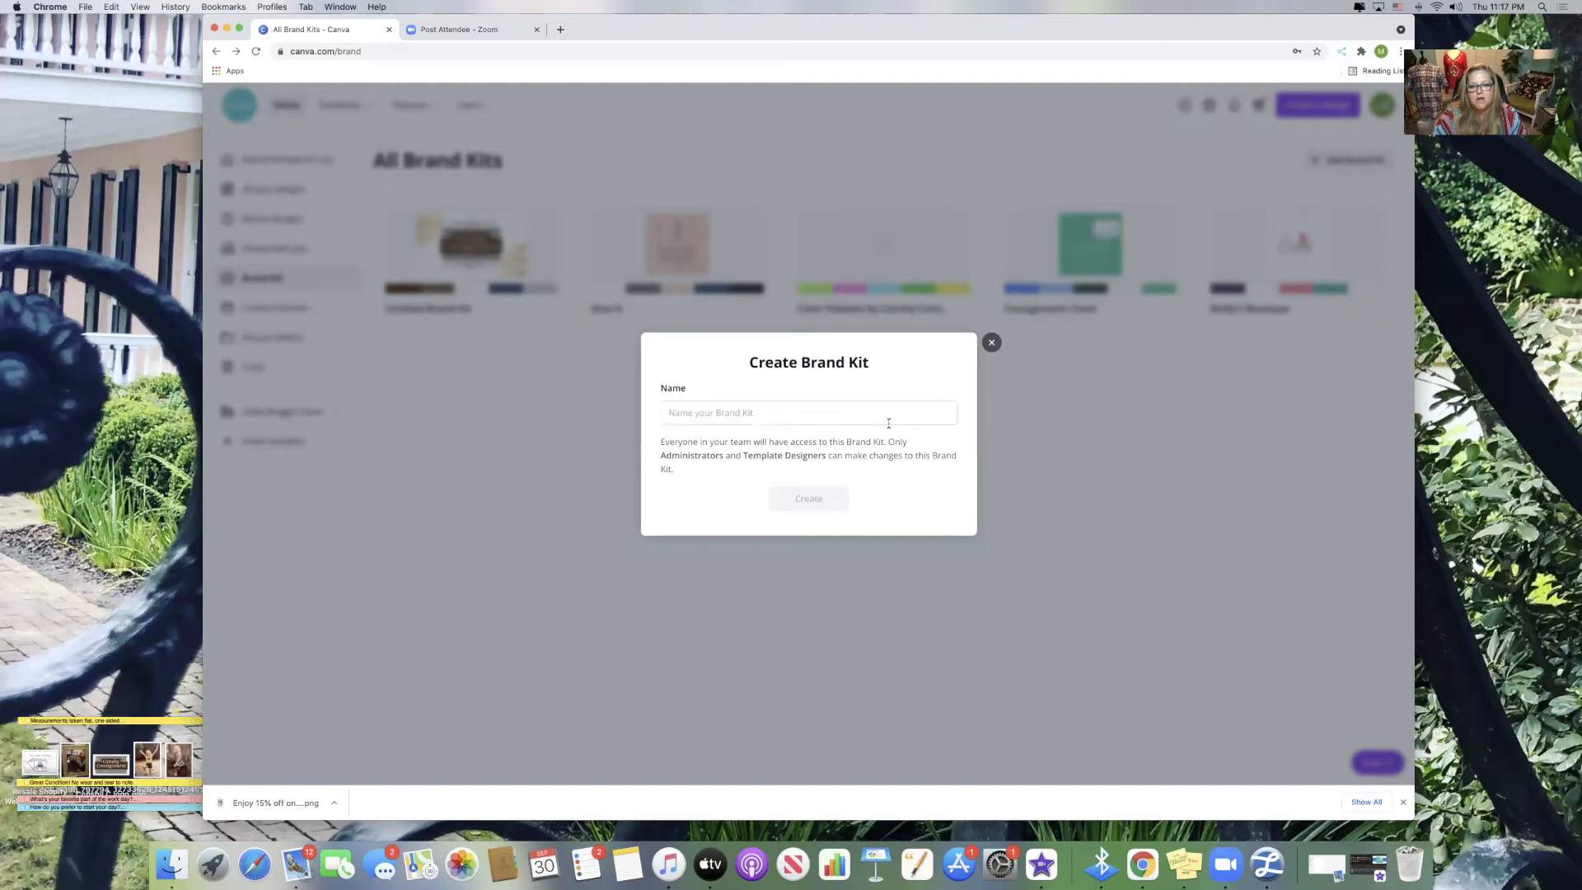
type("Molly")
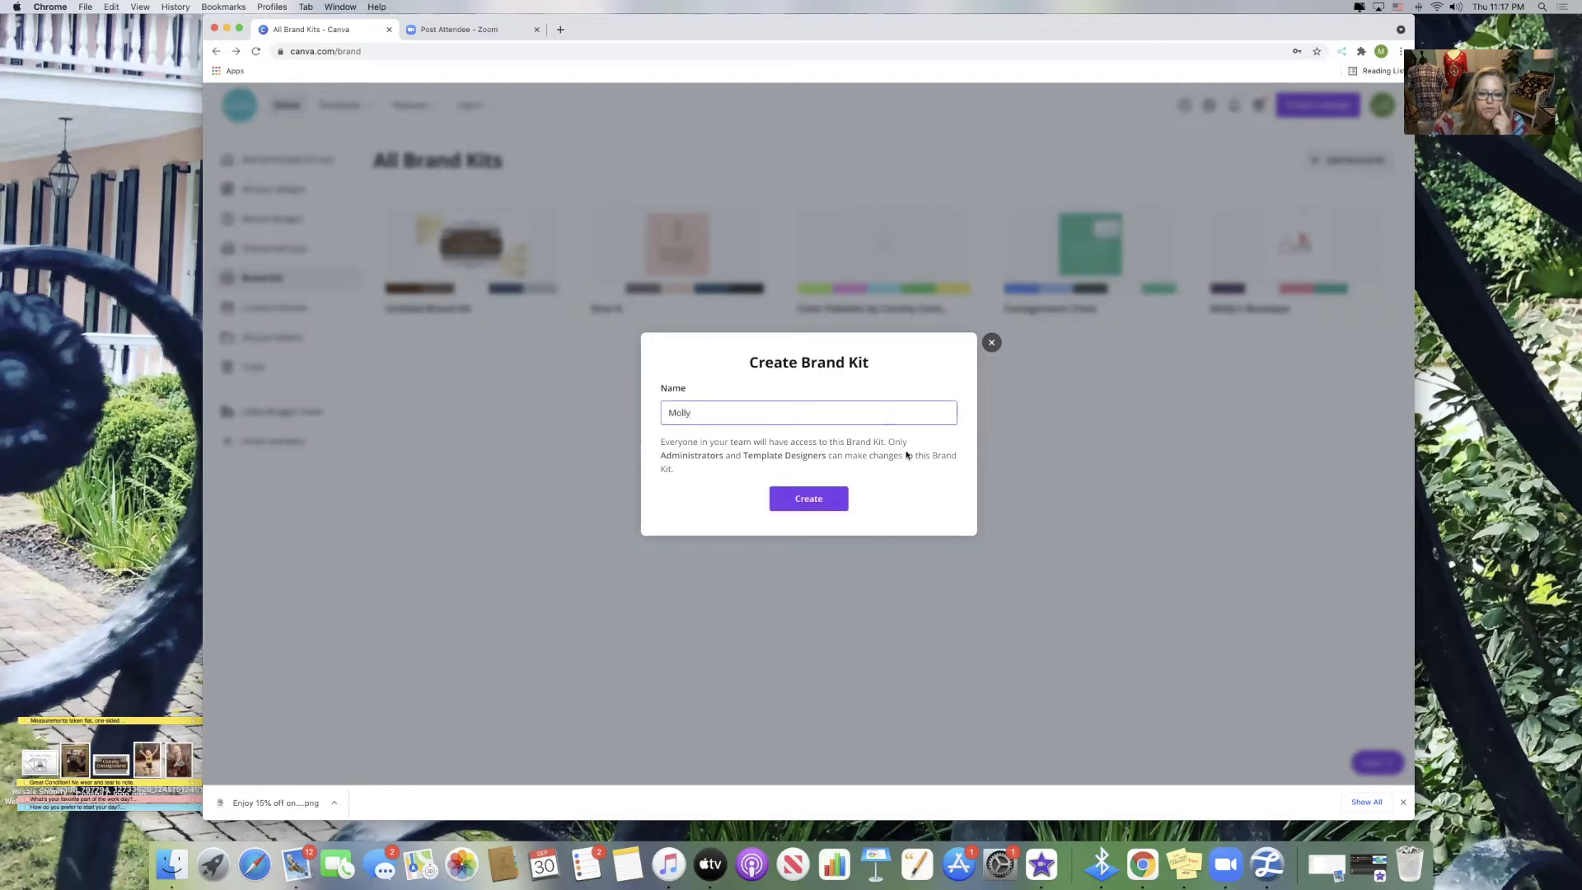
left_click(812, 498)
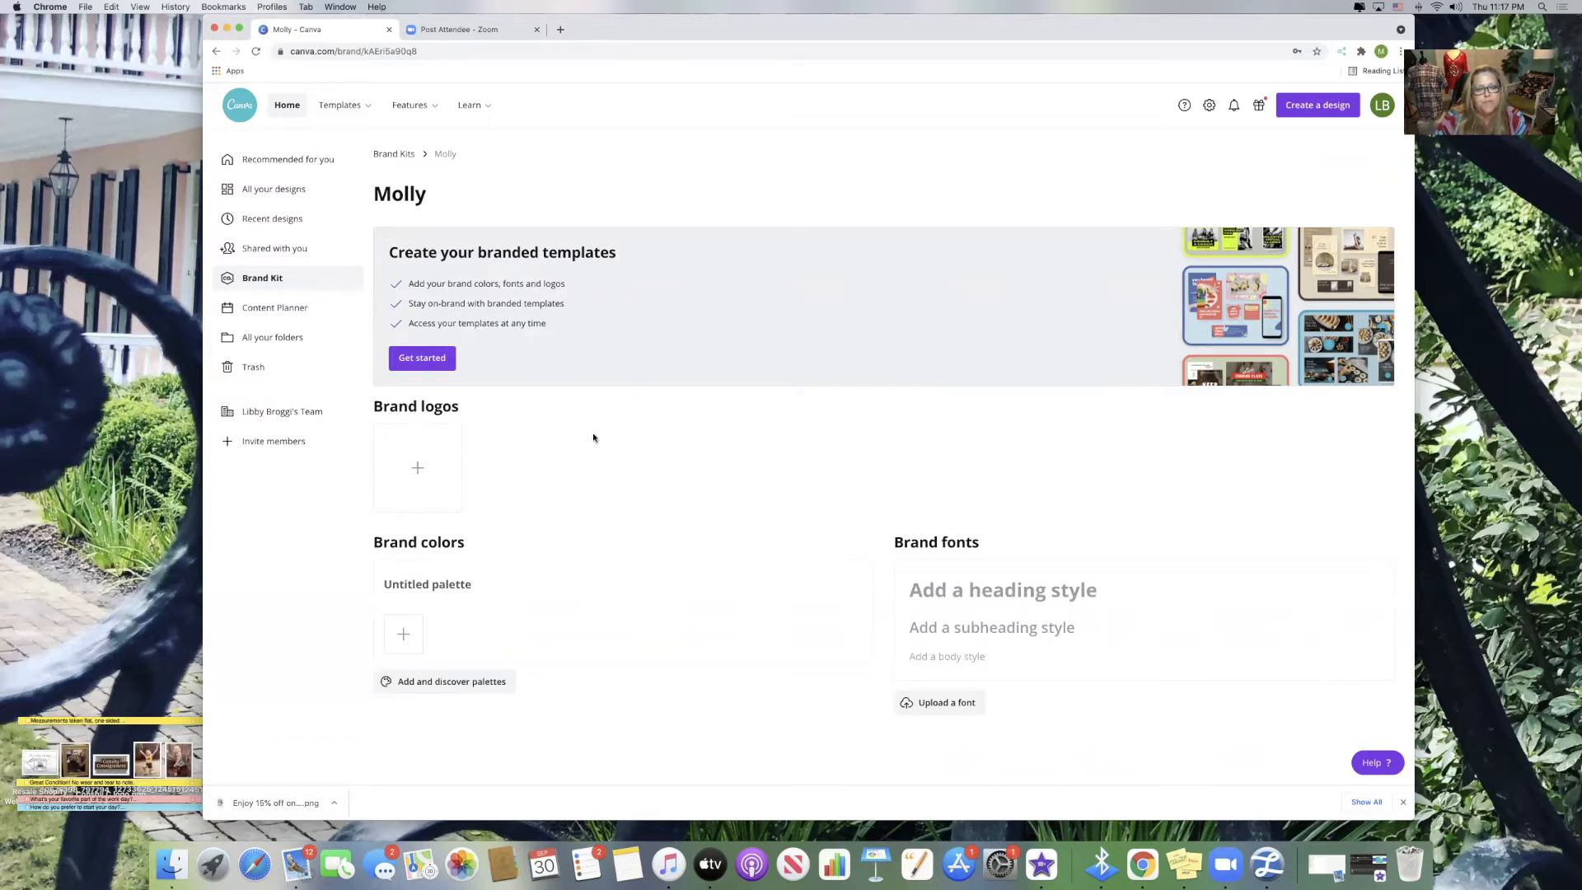
Upload "Copy of Copy of Add a subheading (1).png" from the Downloads folder as a brand logo in the new kit
left_click(417, 468)
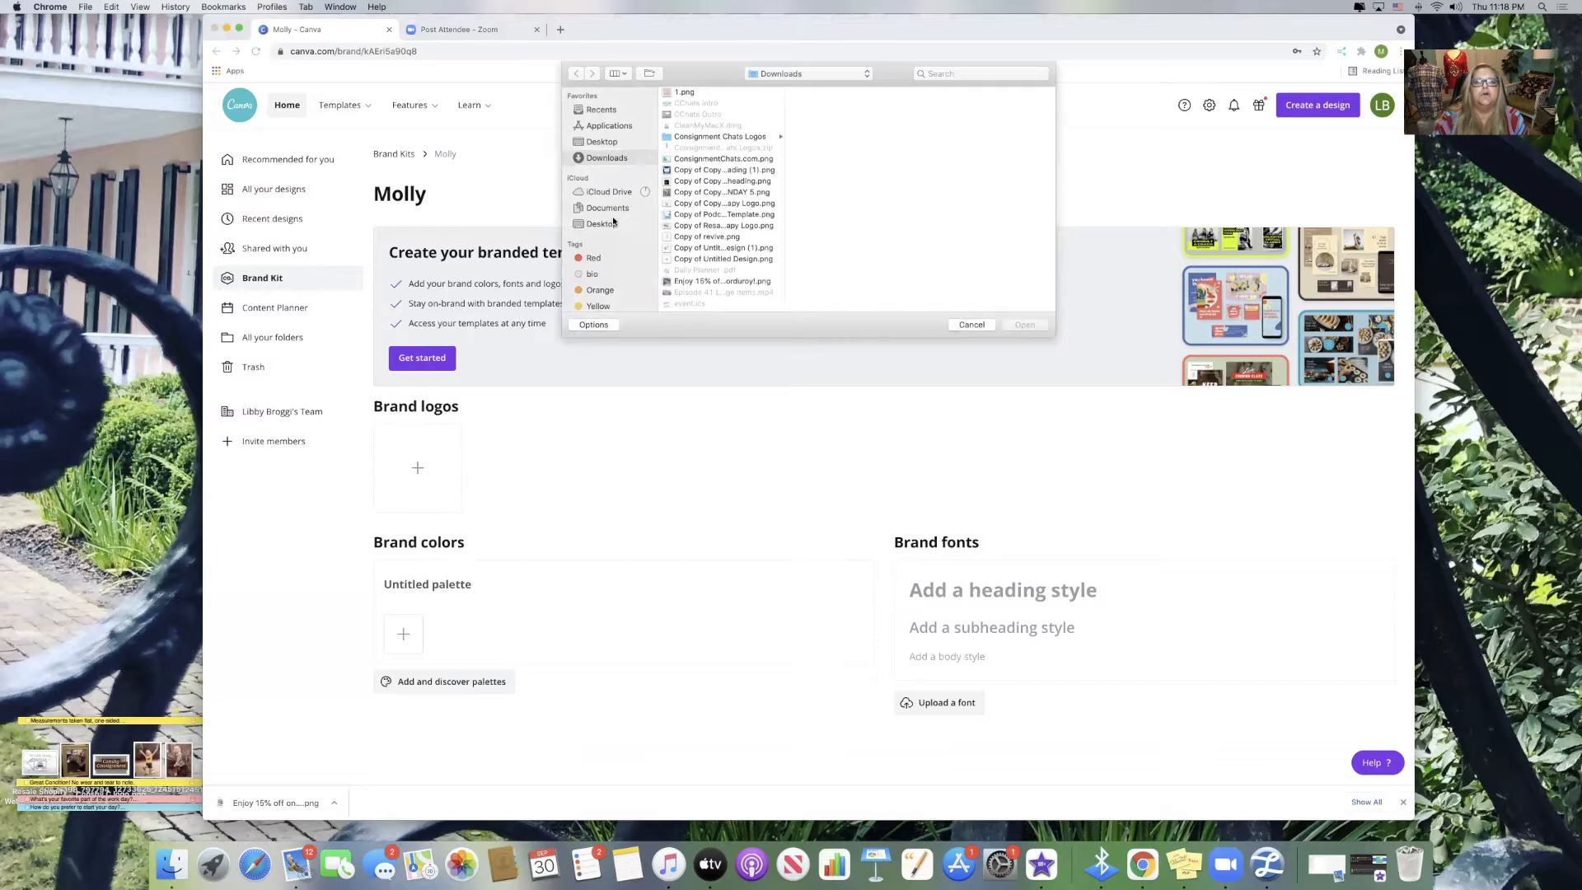
scroll(689, 190, "down", 3)
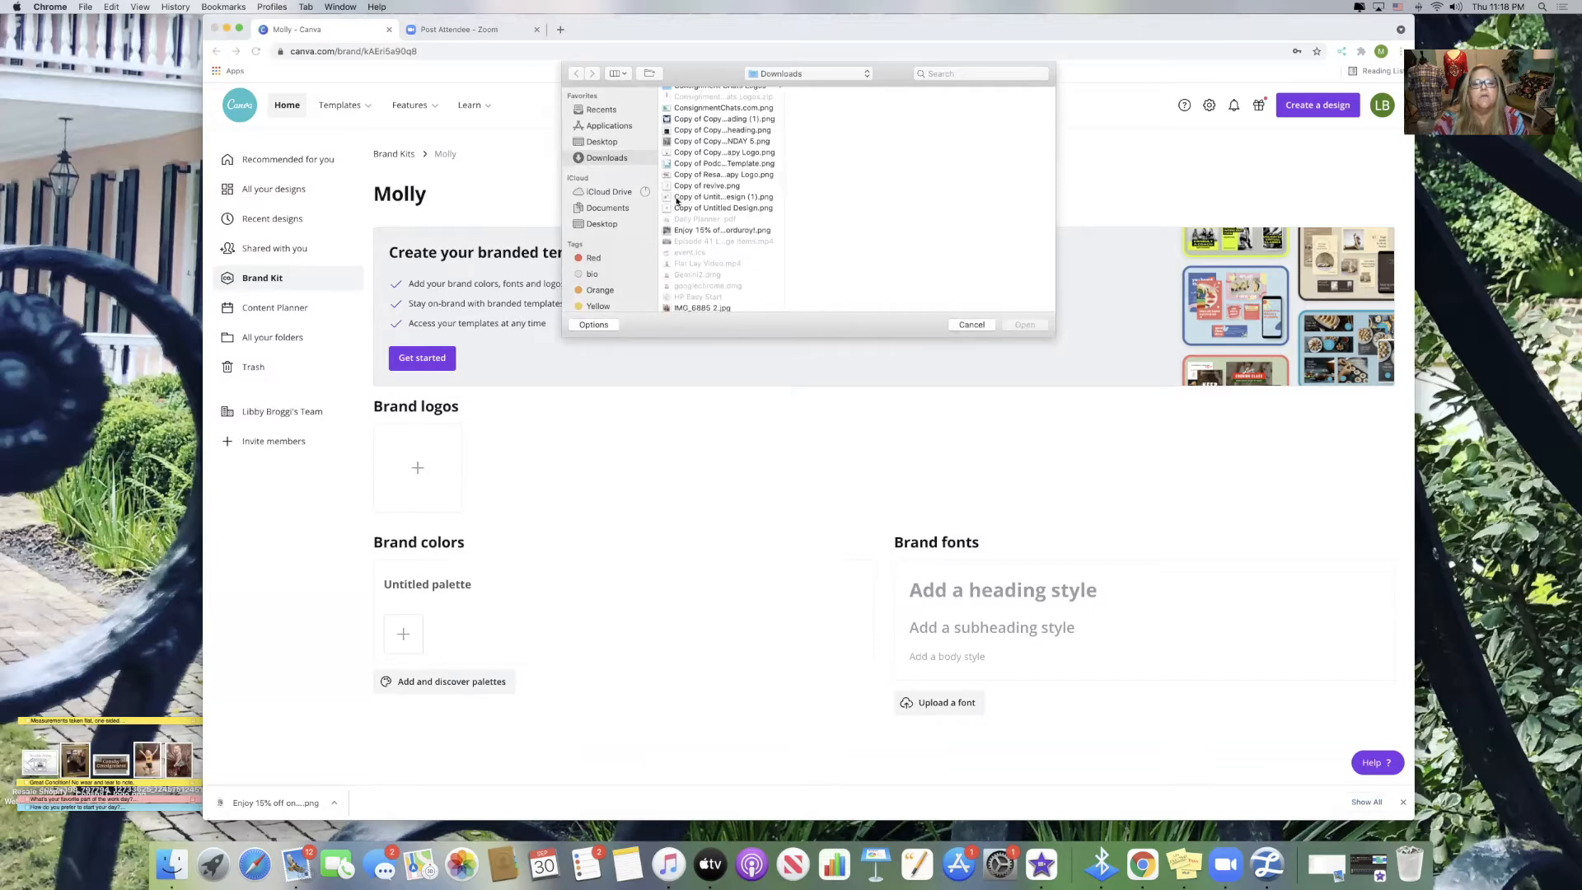
scroll(685, 198, "down", 10)
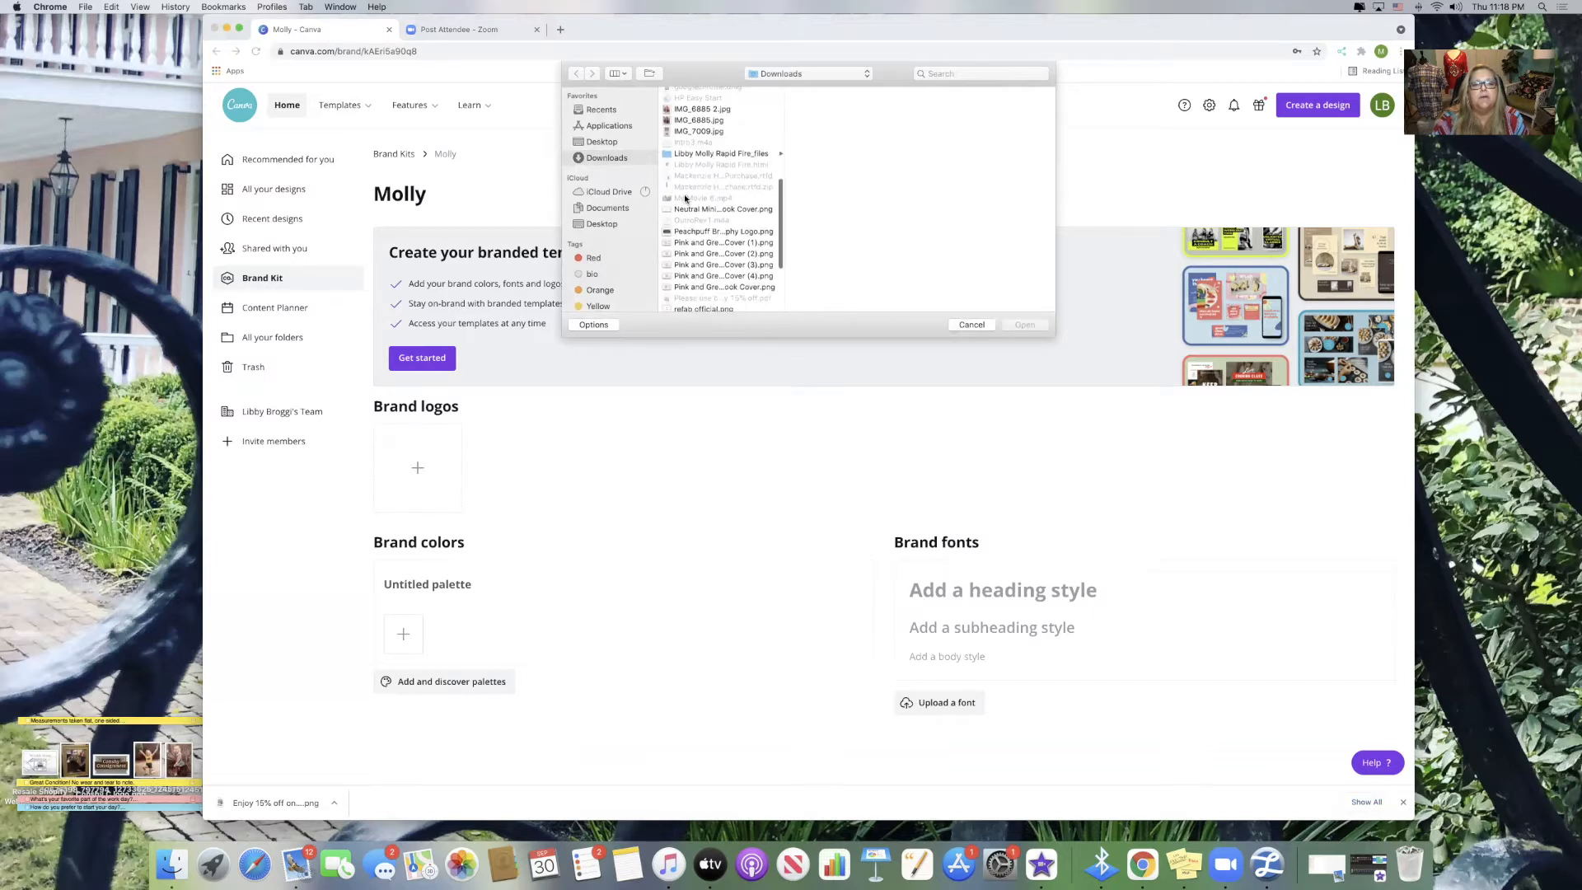
scroll(685, 198, "down", 3)
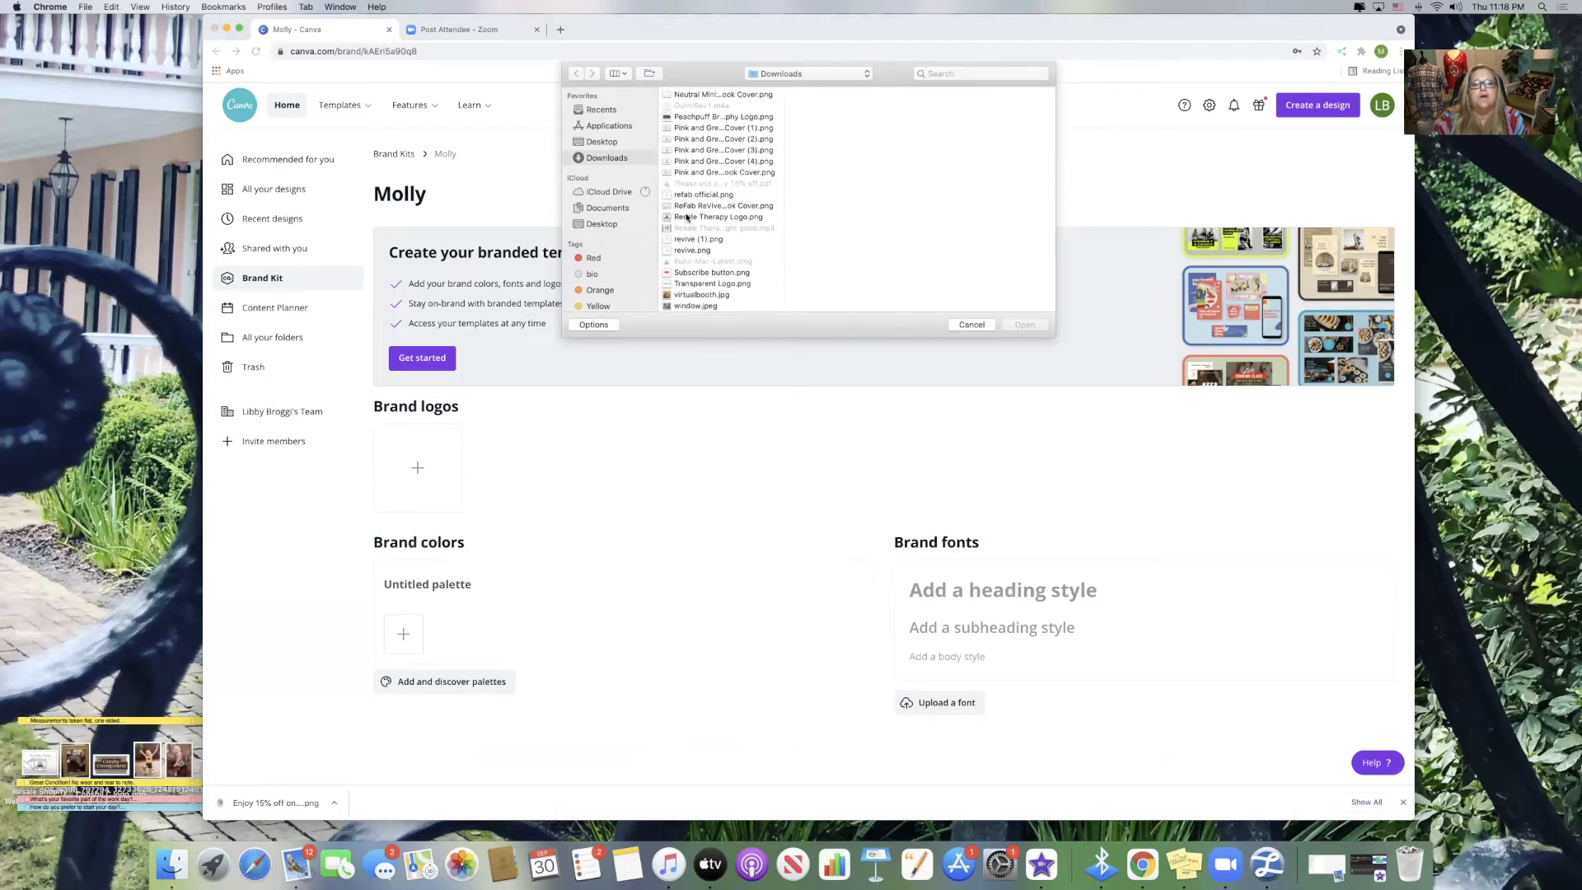
scroll(690, 191, "up", 3)
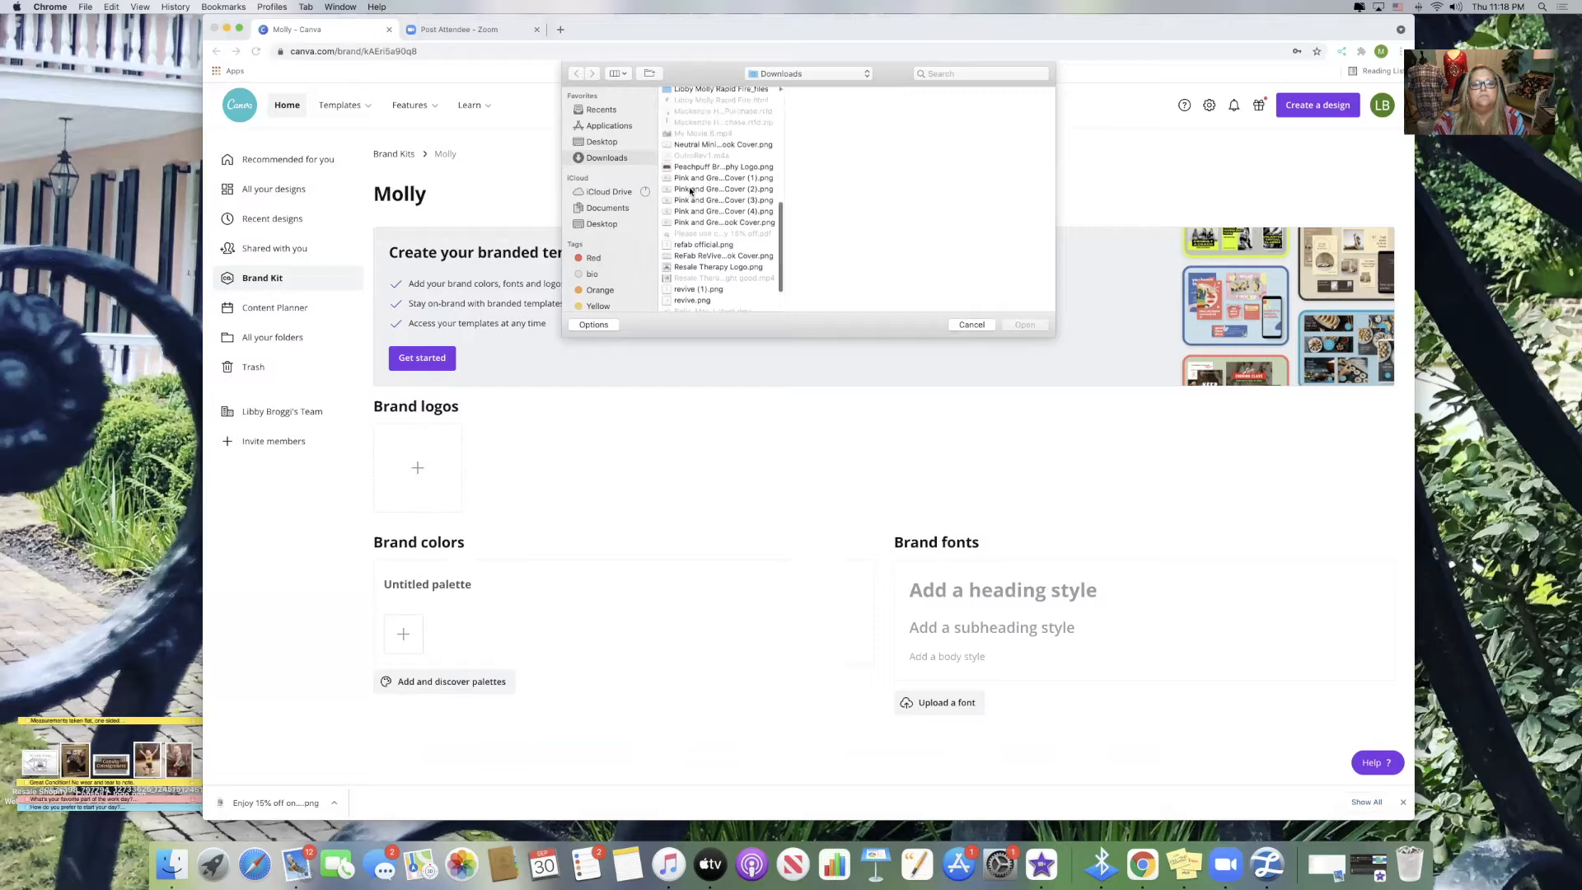
scroll(696, 189, "up", 5)
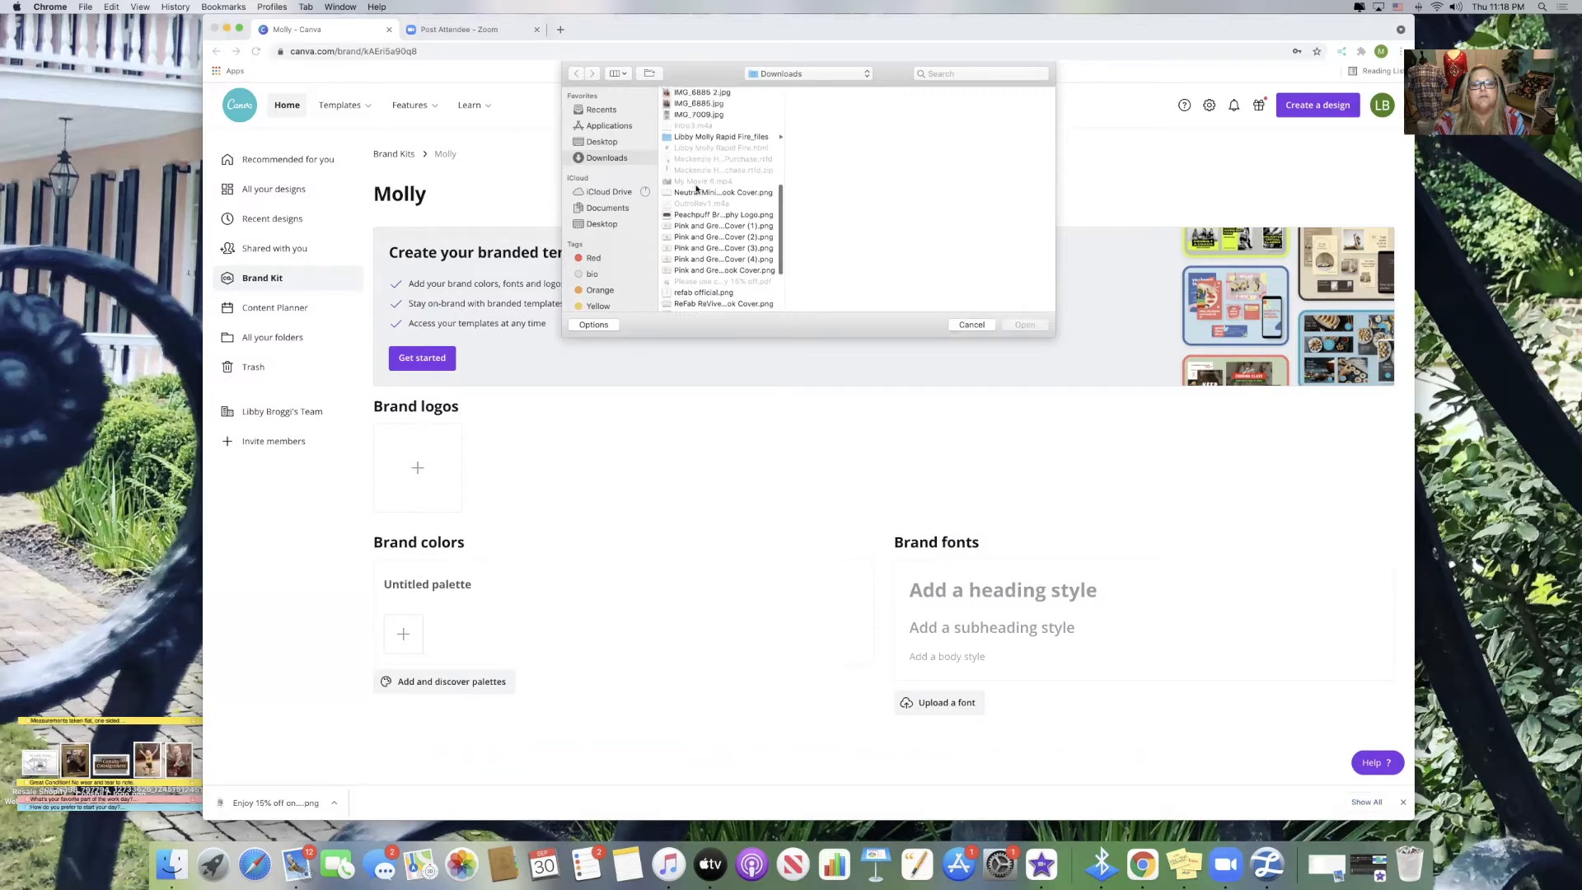
scroll(697, 189, "up", 7)
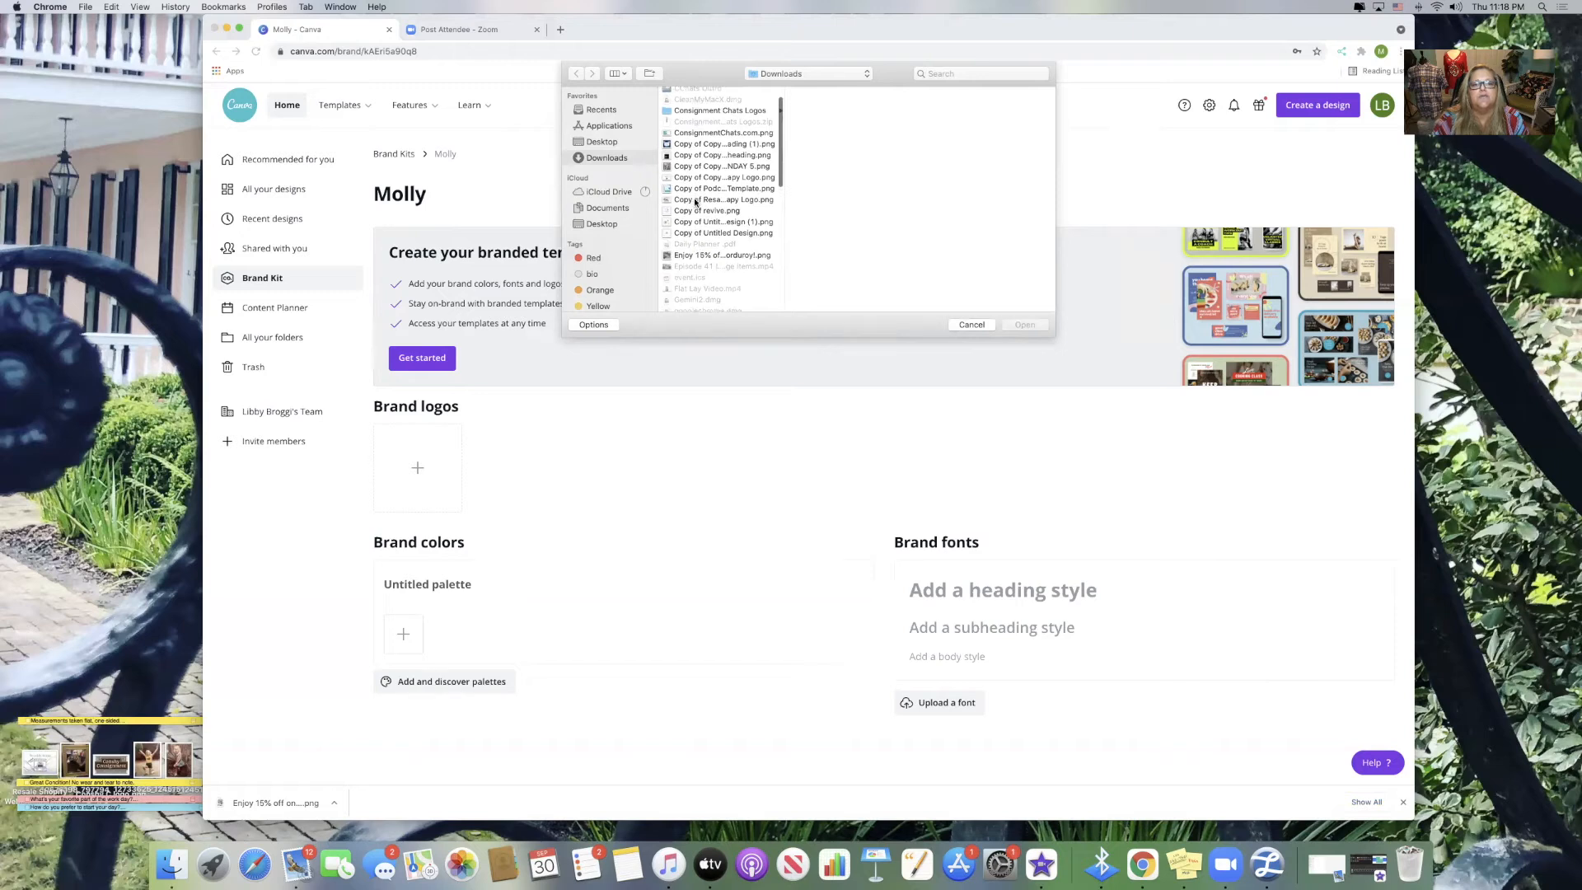
left_click(695, 200)
left_click(698, 211)
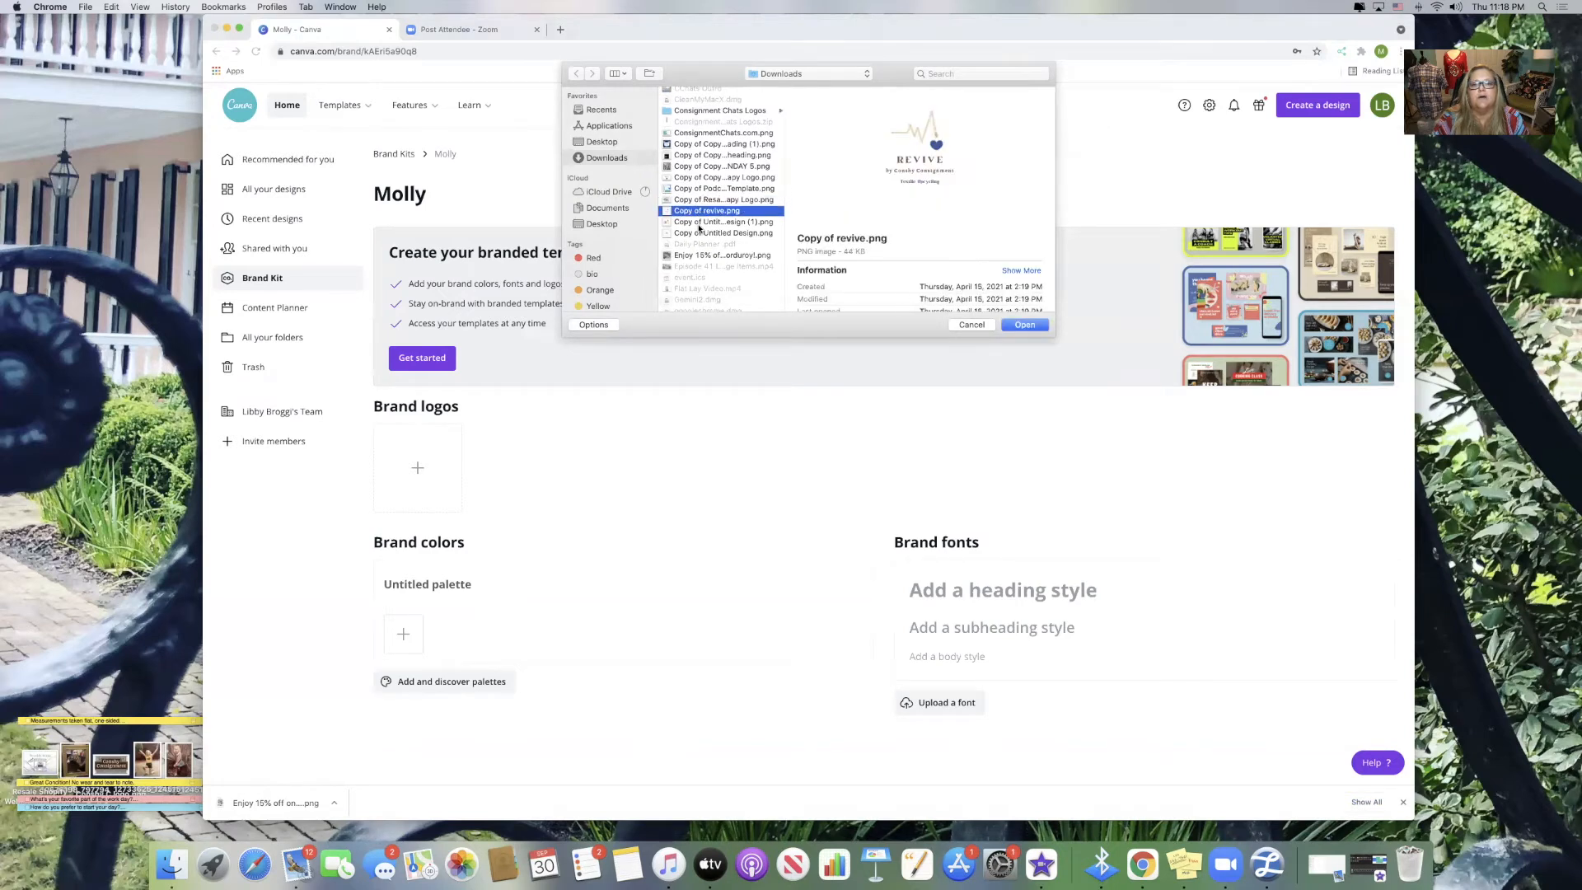
left_click(699, 223)
left_click(698, 234)
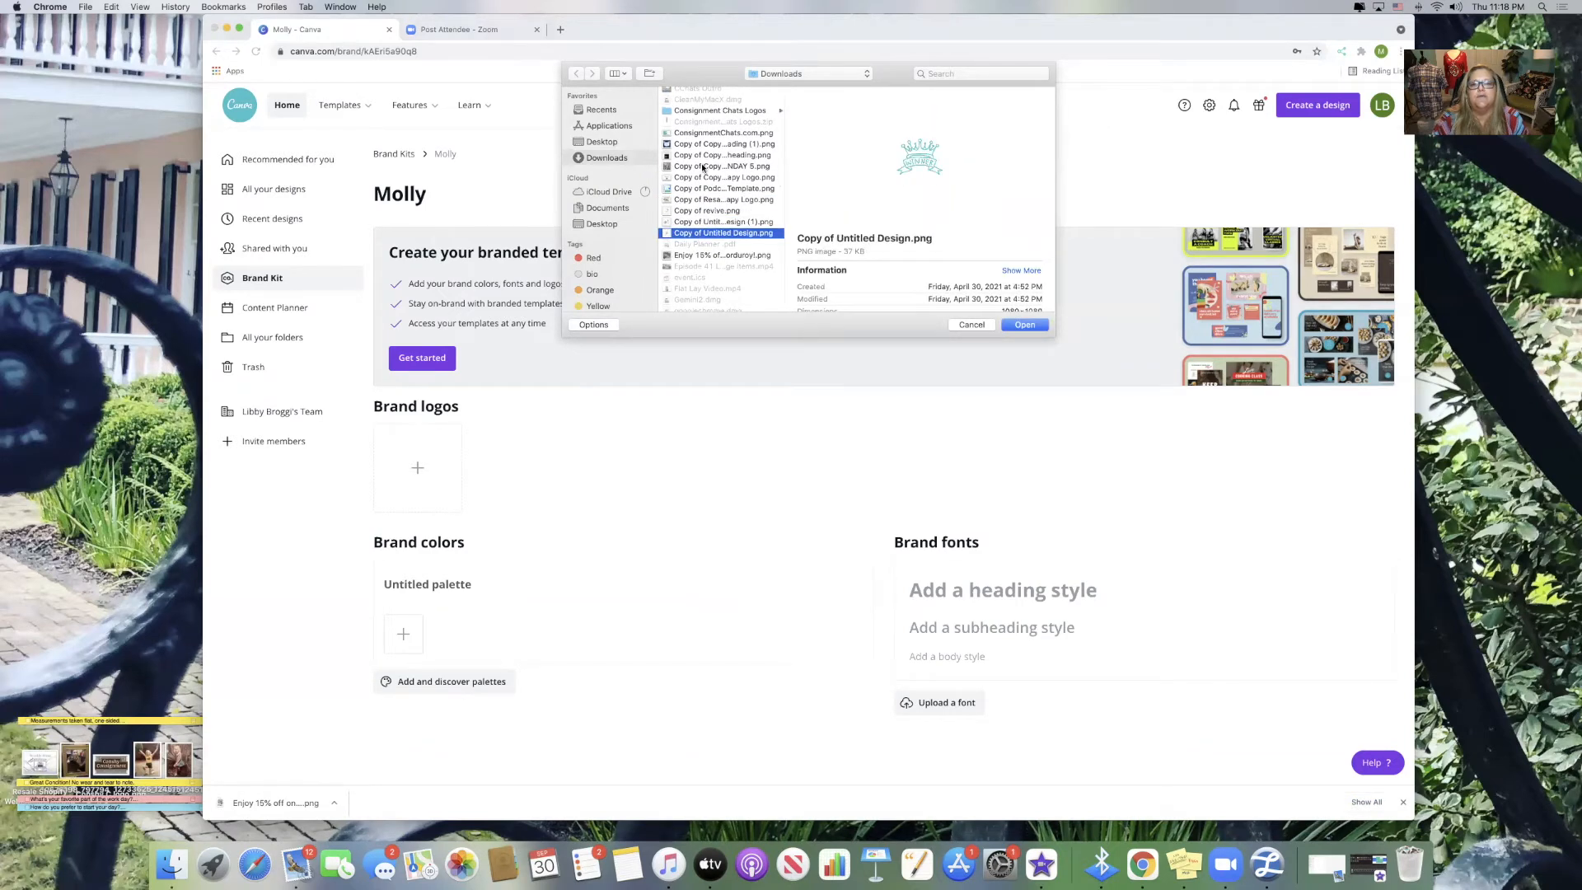
scroll(704, 150, "up", 3)
left_click(697, 92)
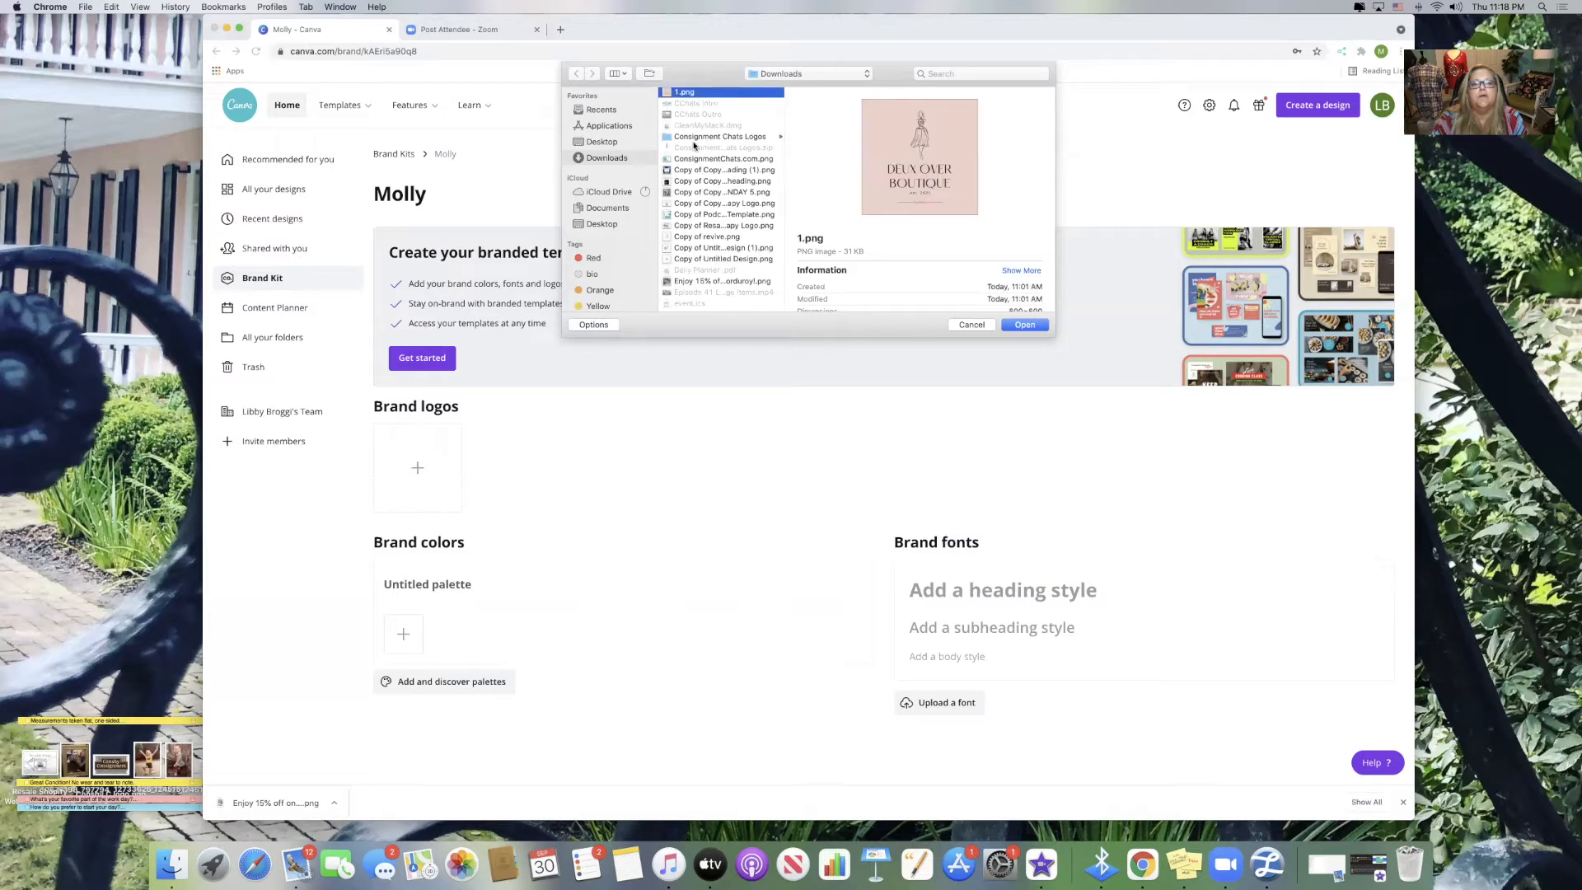
left_click(690, 171)
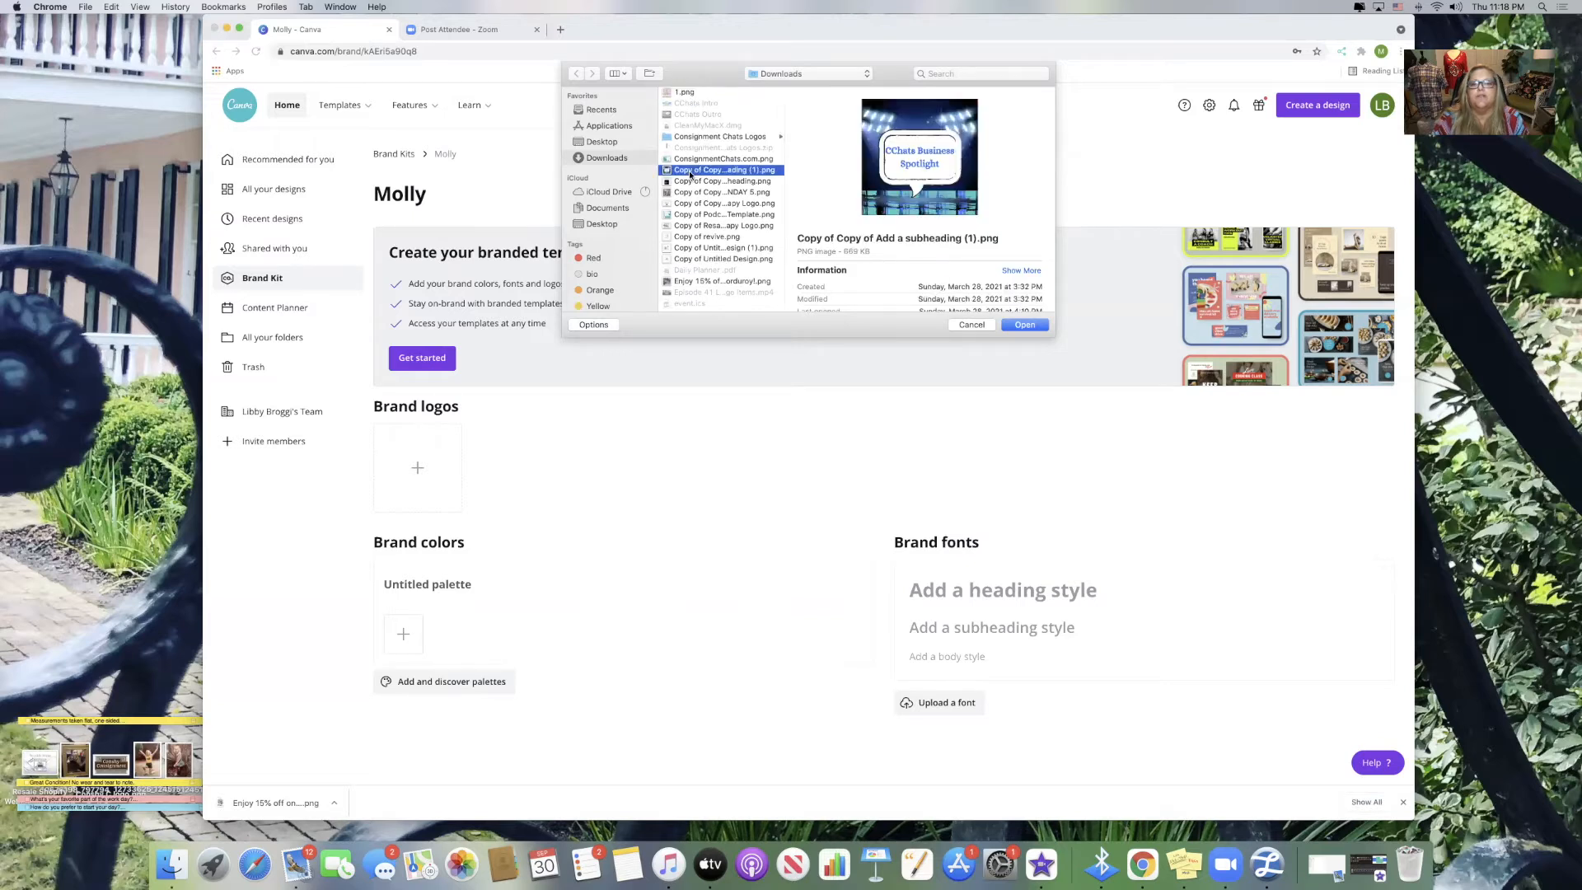
left_click(1024, 325)
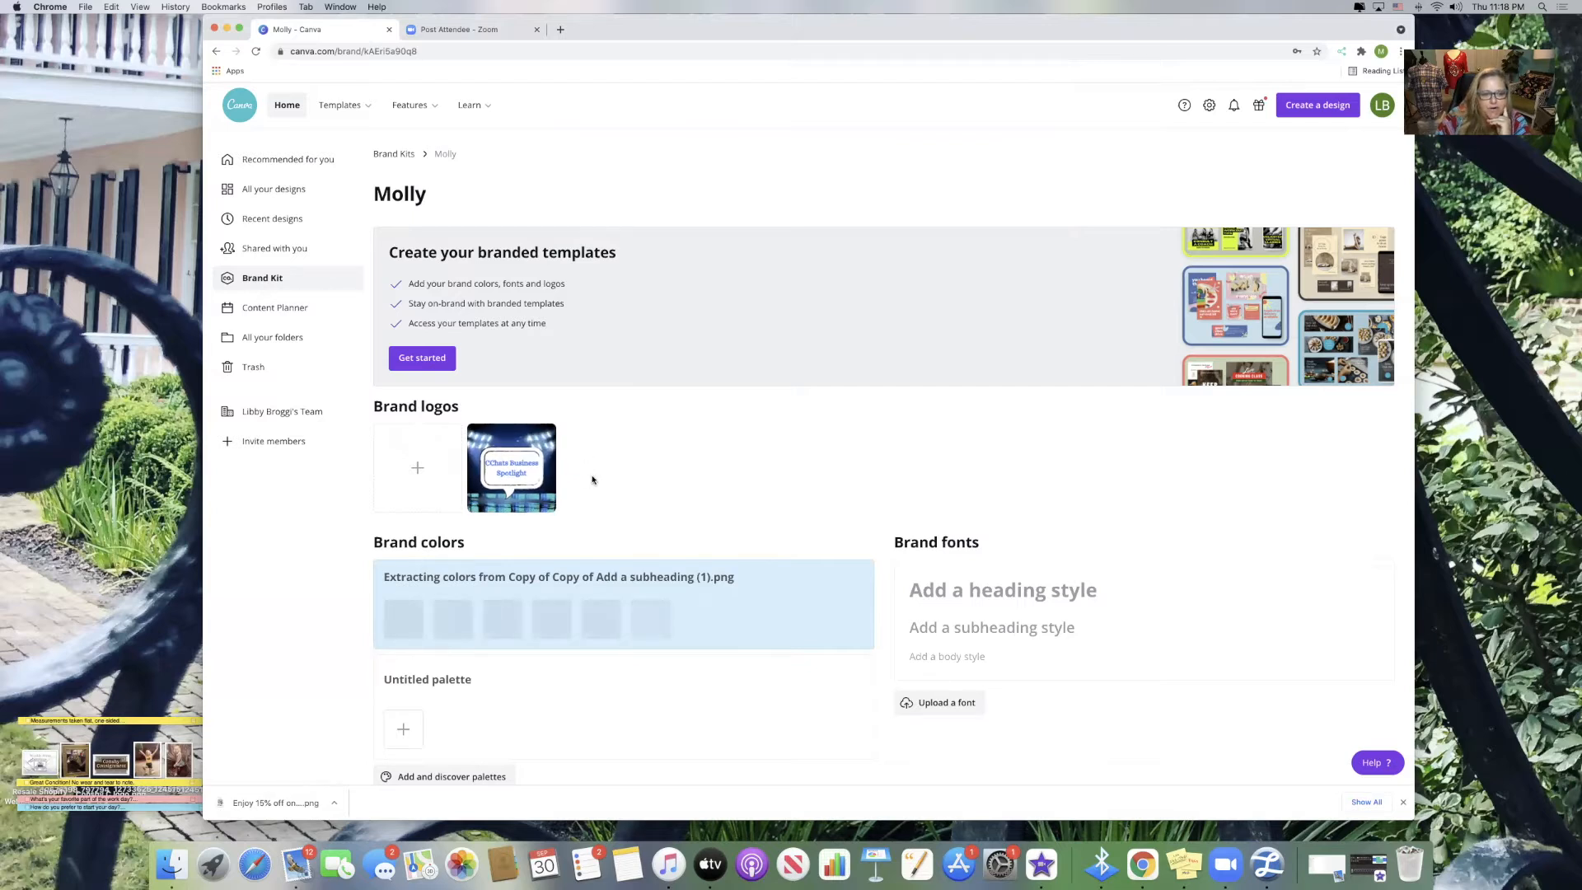
Keep the color palette extracted from the uploaded logo in the kit's brand colors
scroll(628, 462, "down", 1)
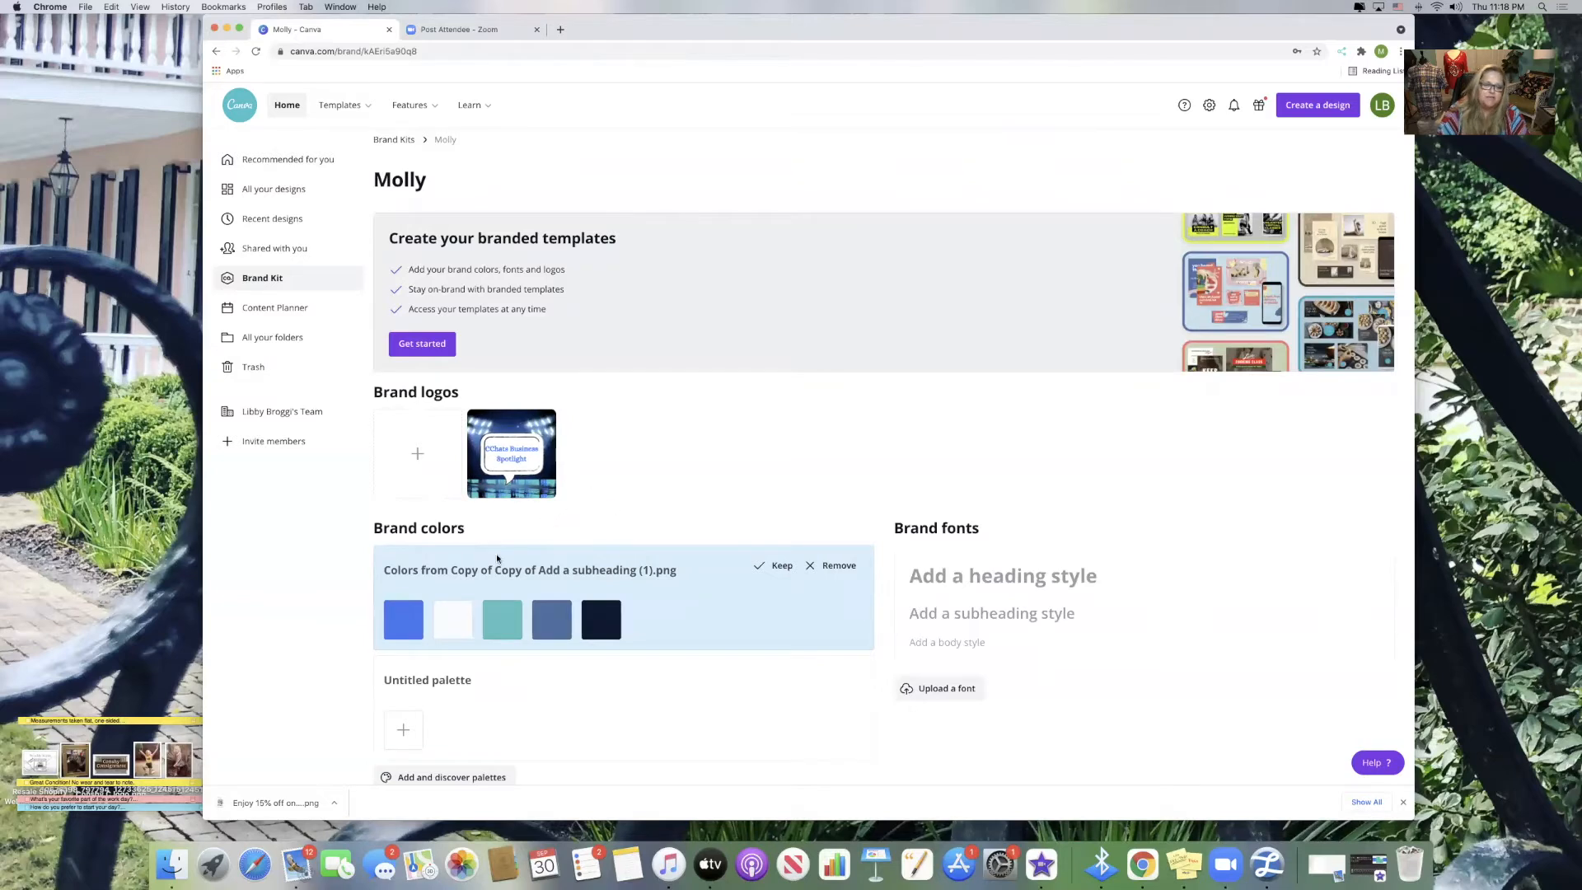
scroll(552, 523, "down", 1)
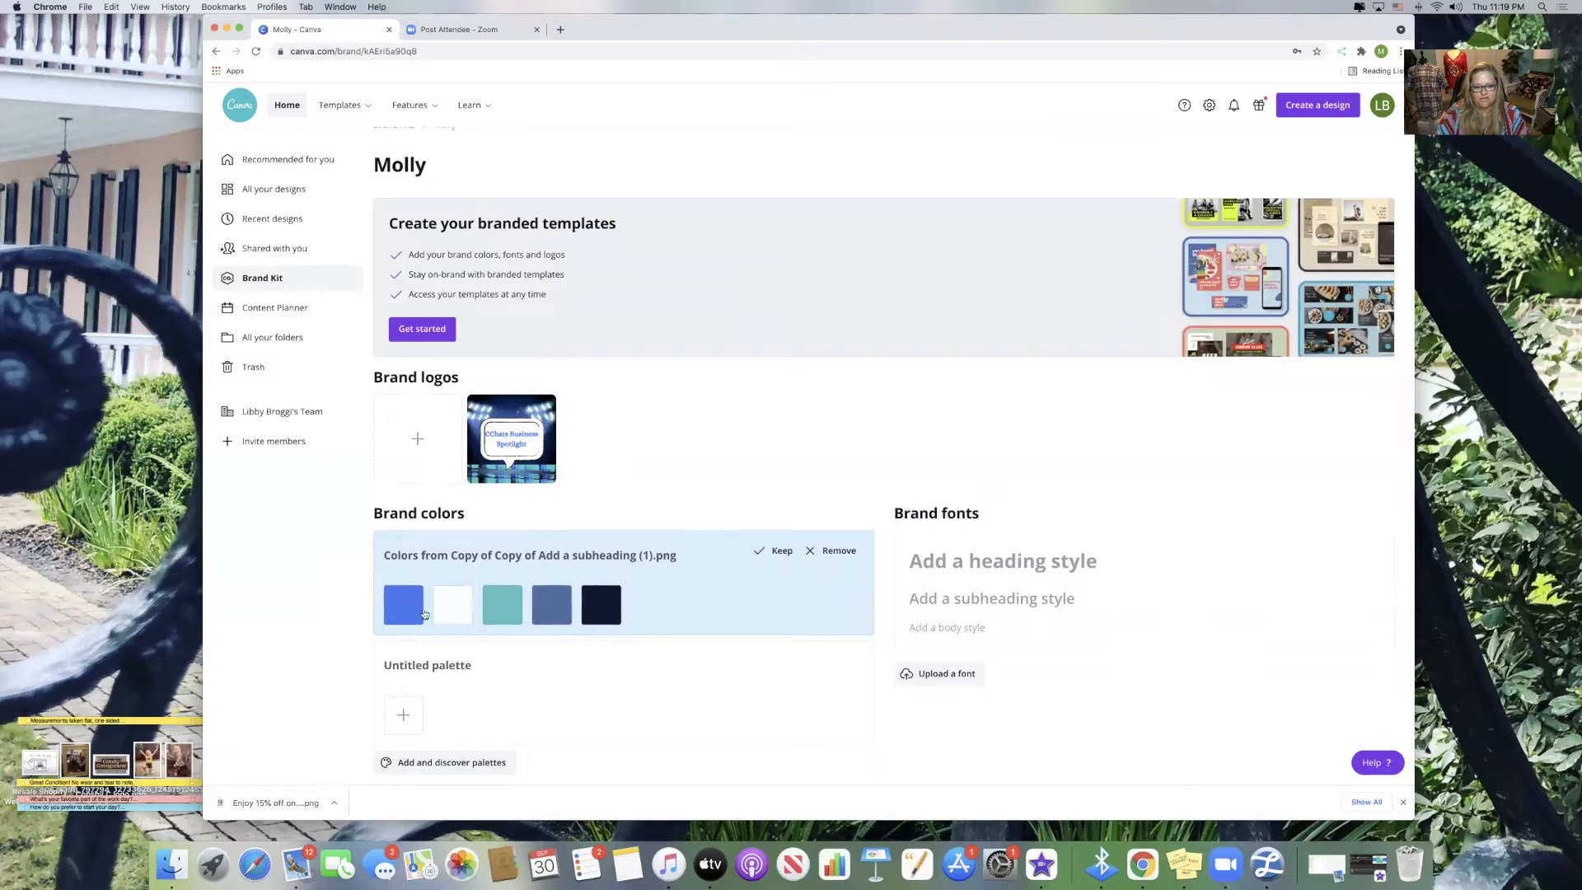
left_click(764, 553)
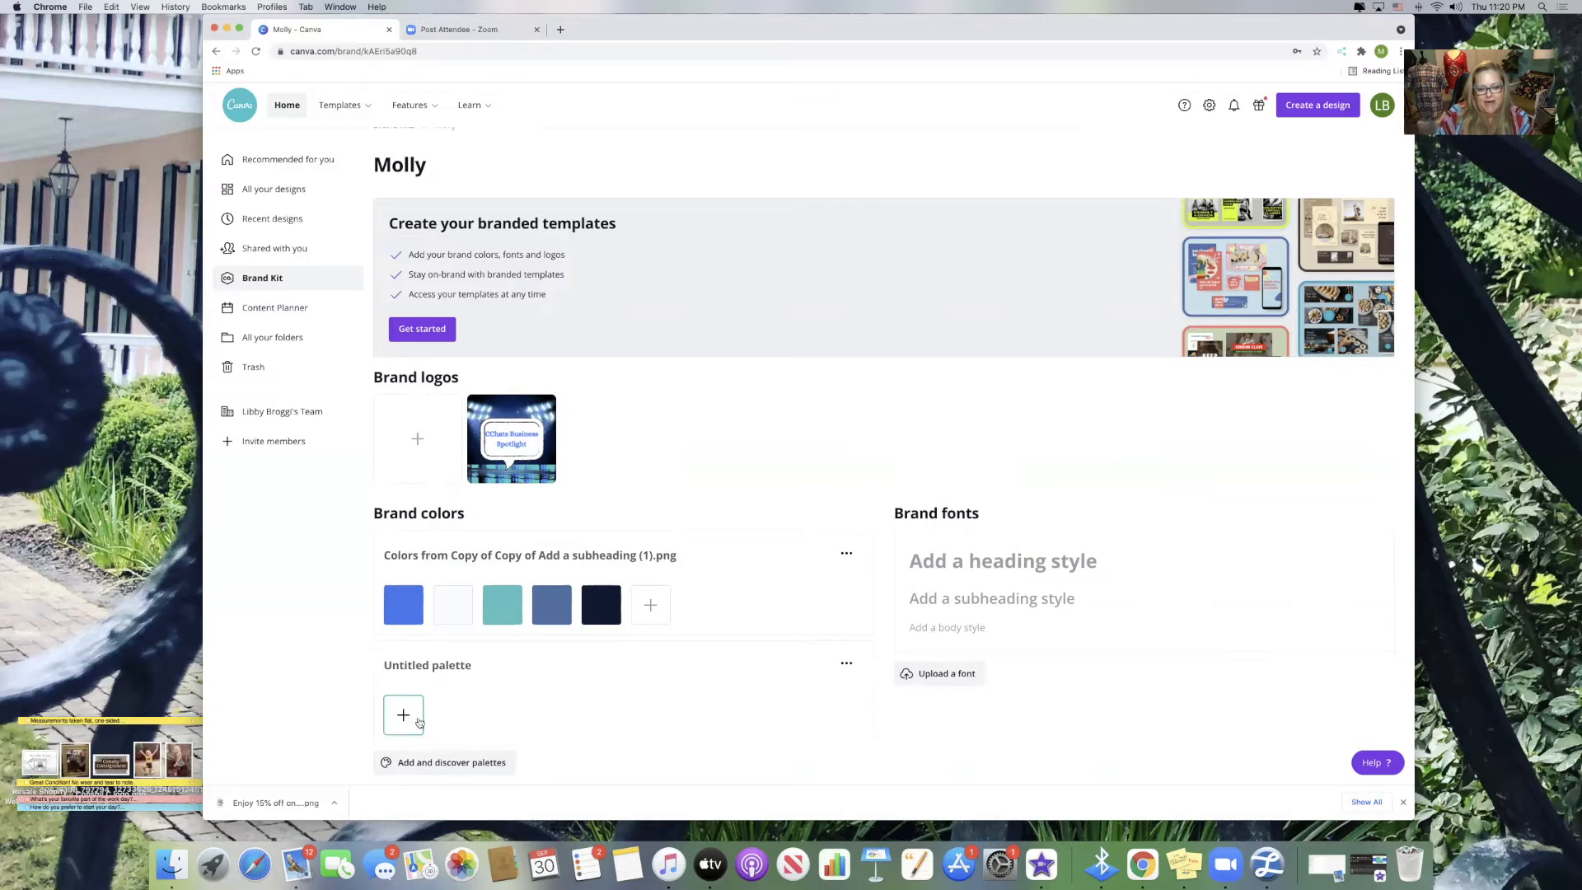
Browse the ready-made color palettes and add the Grained Memories palette to the kit's brand colors
left_click(441, 763)
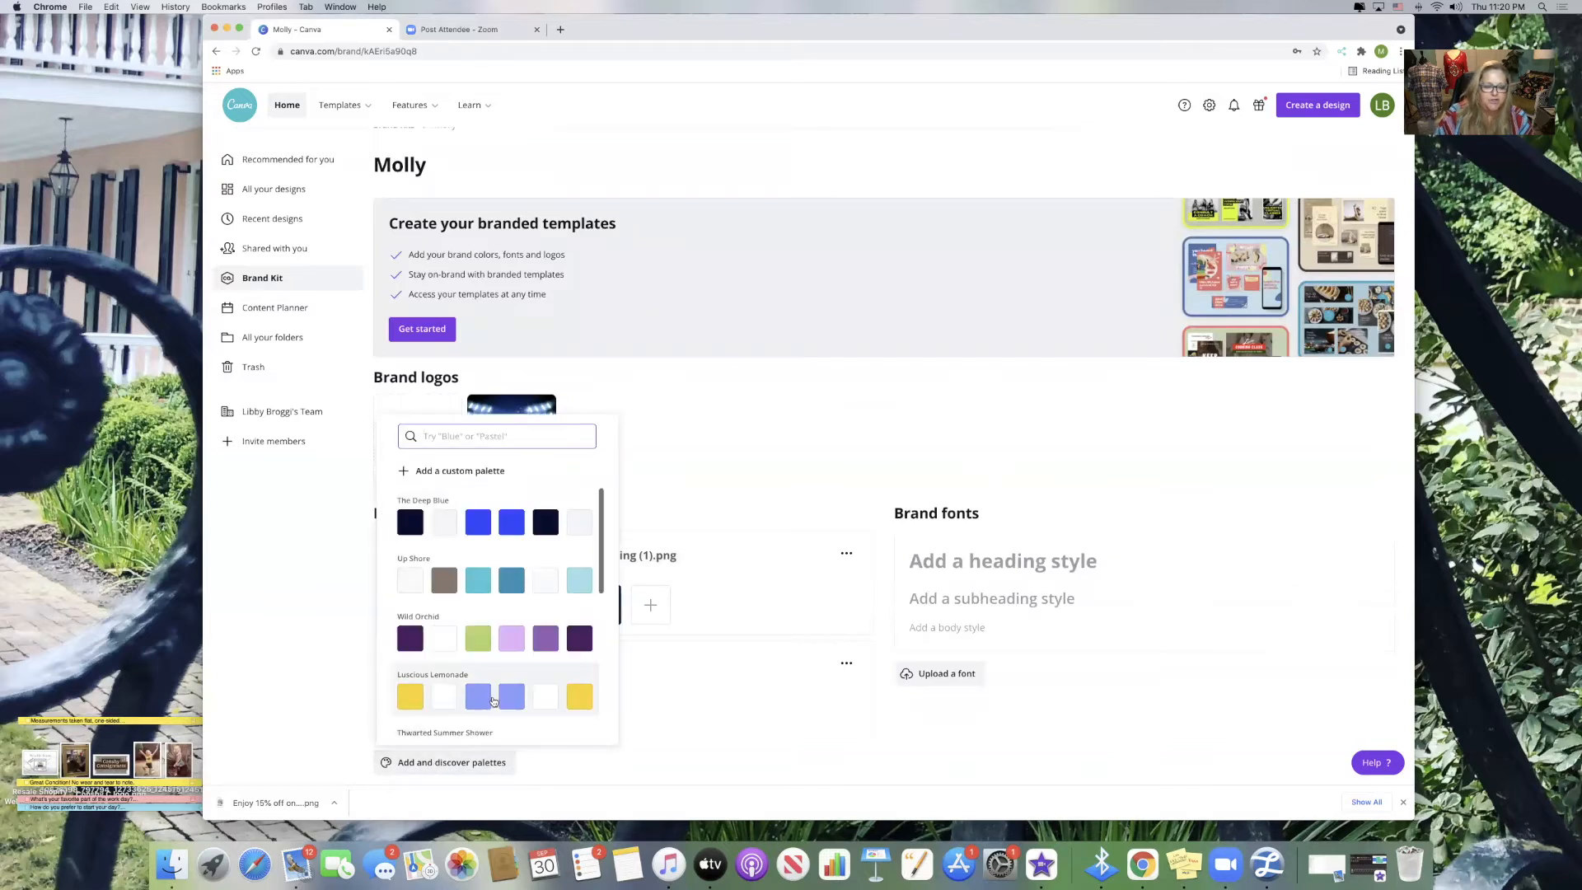
scroll(518, 691, "down", 5)
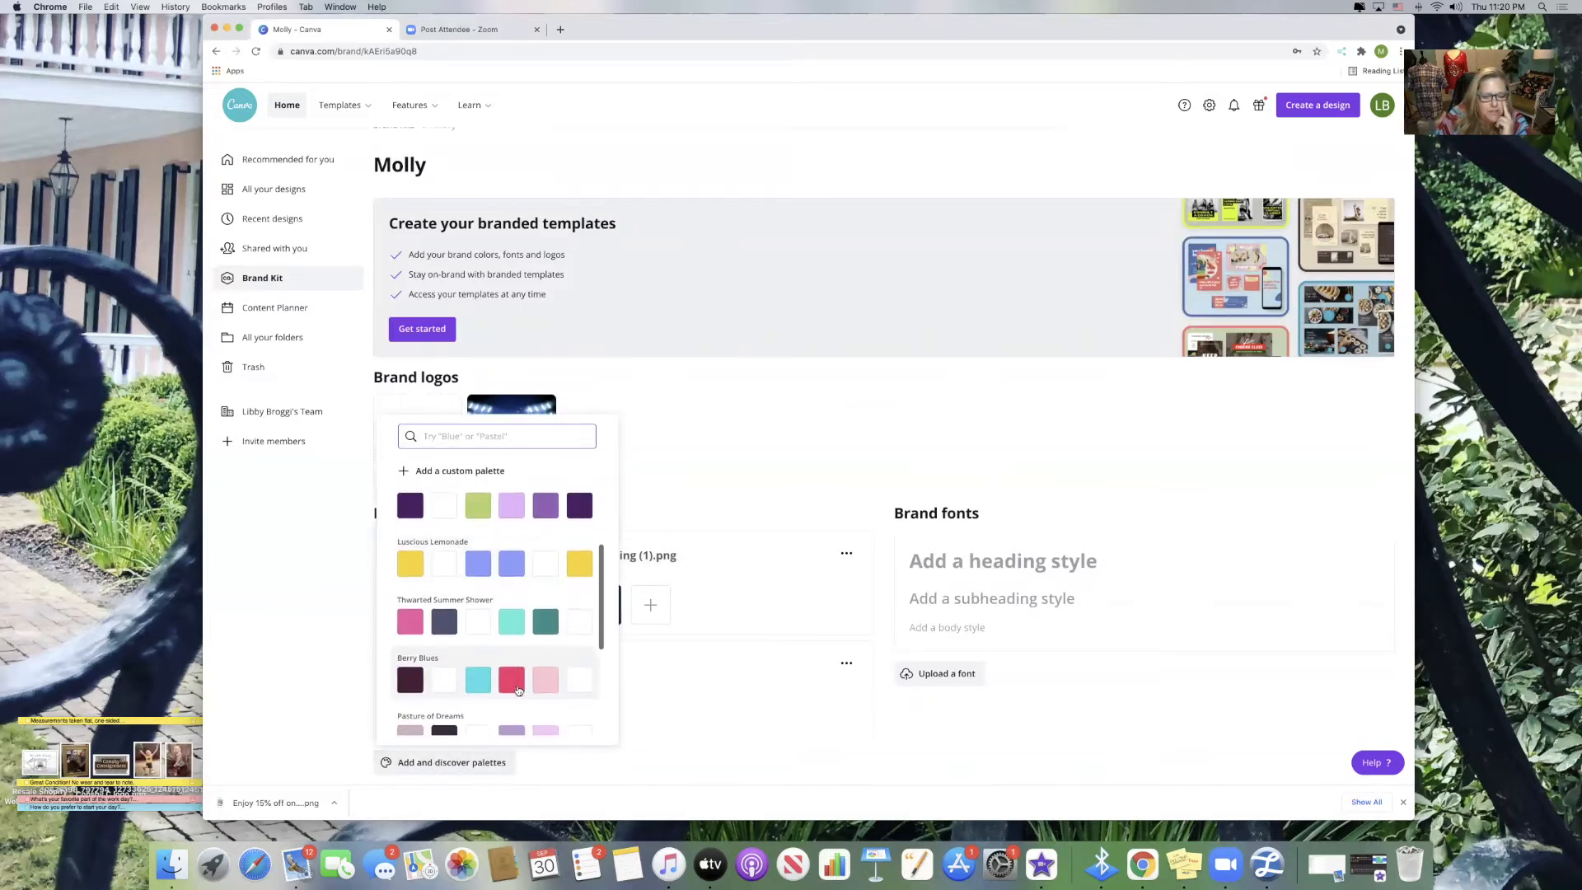
scroll(519, 691, "down", 7)
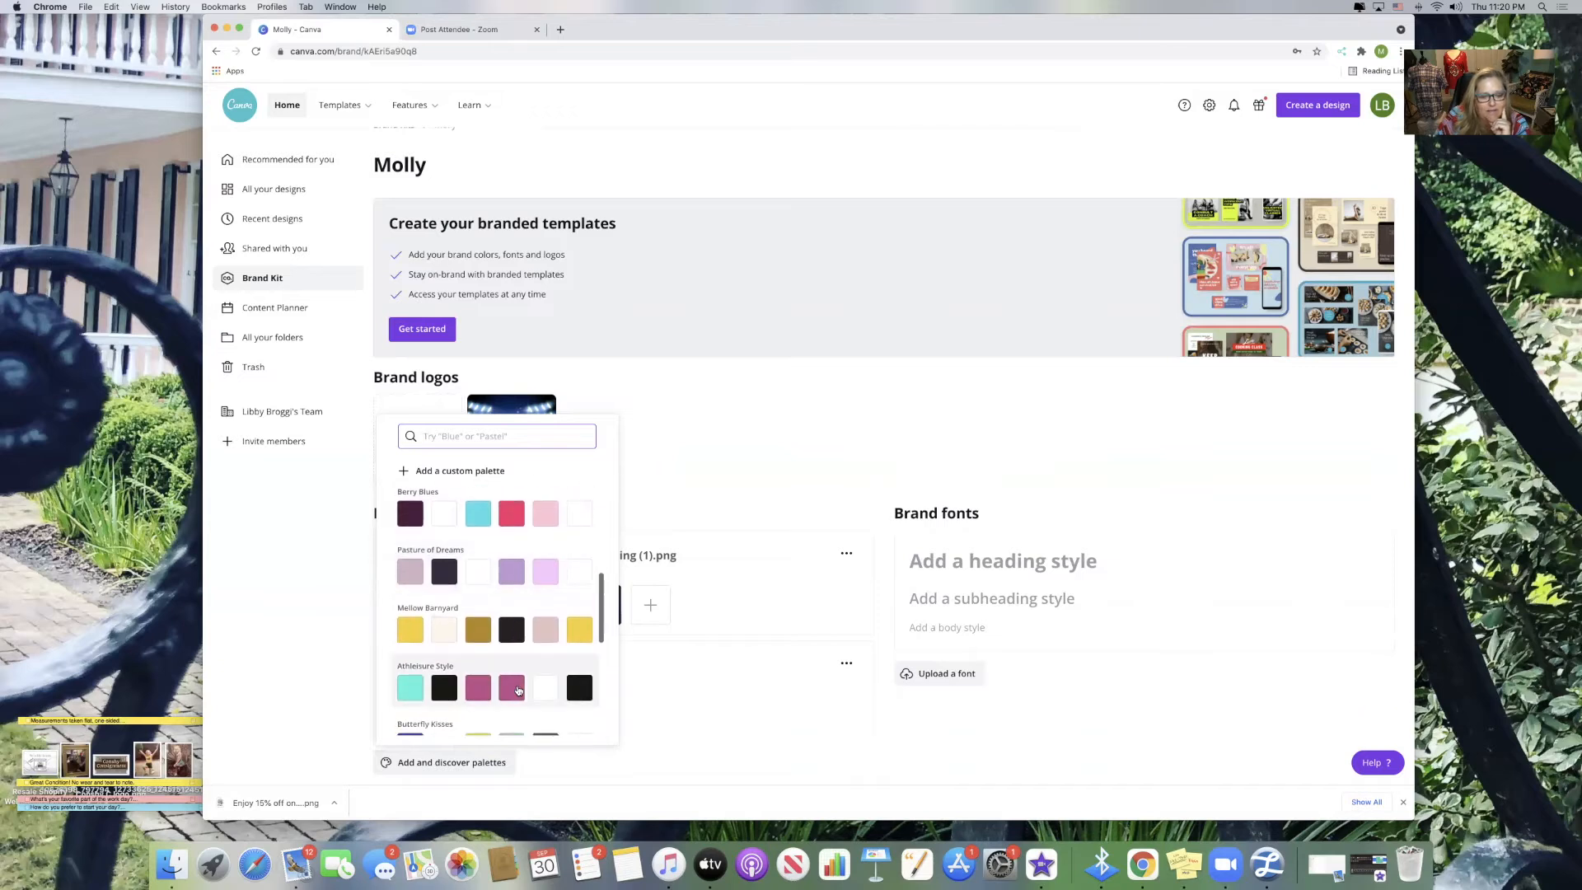
scroll(519, 691, "down", 6)
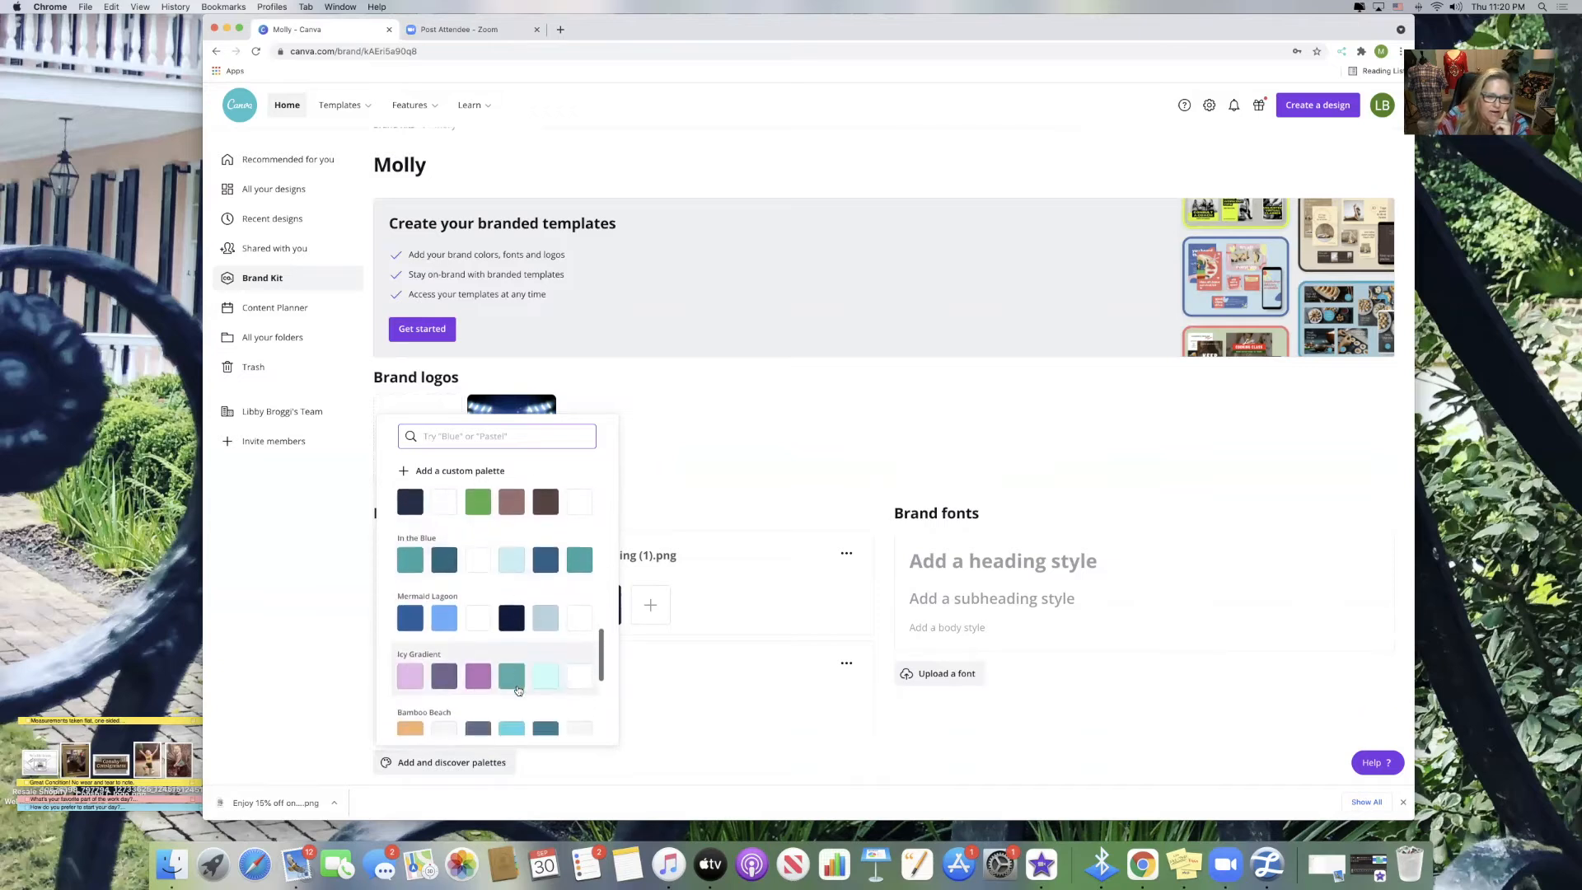
scroll(518, 691, "down", 2)
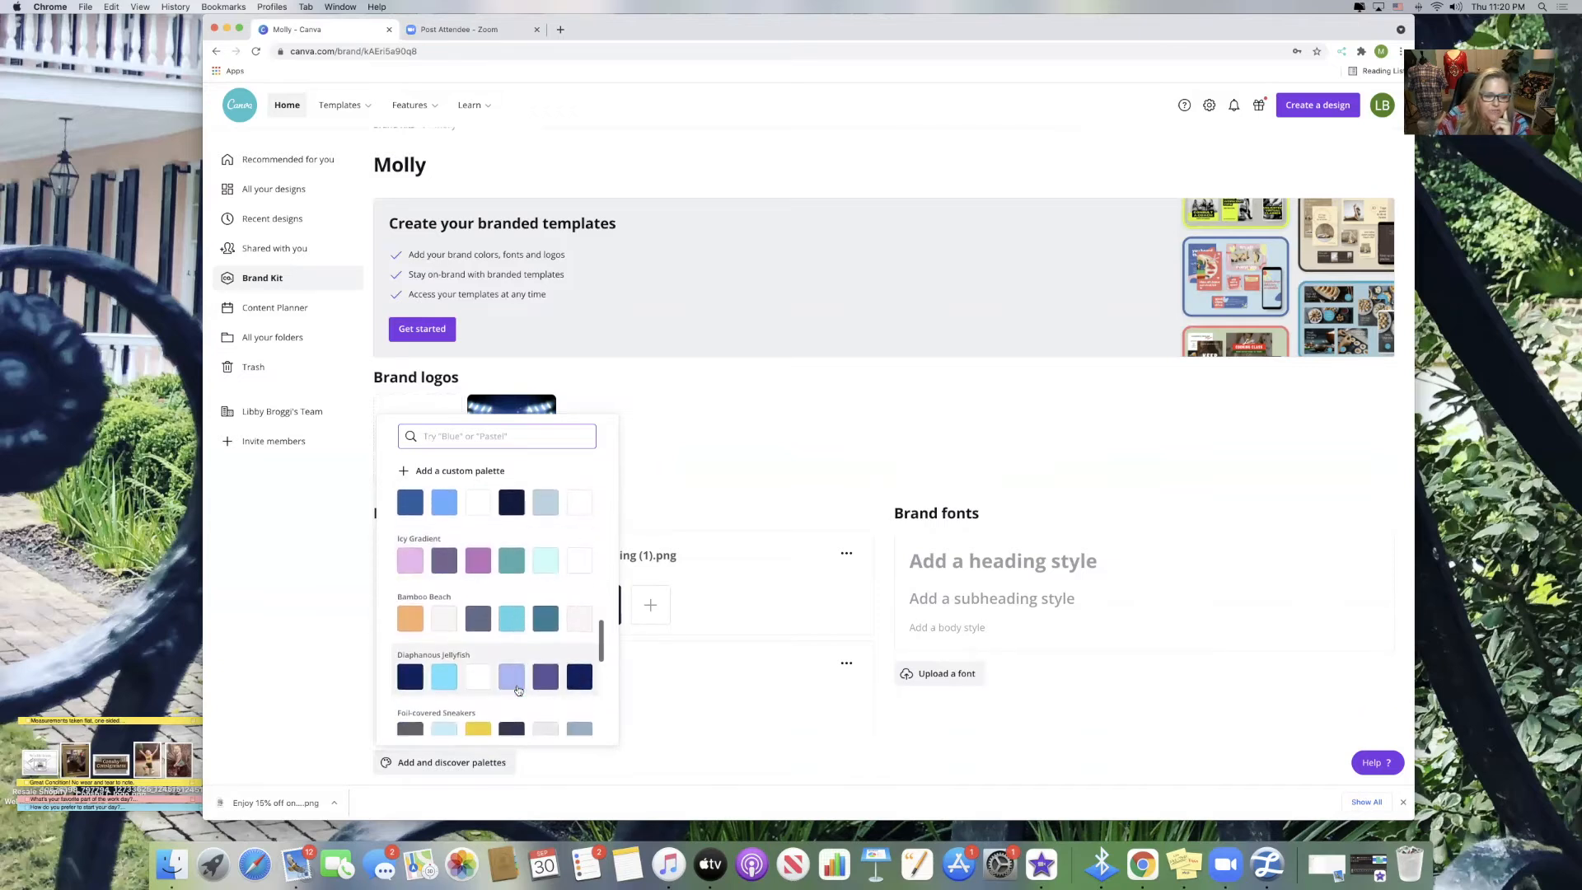
scroll(519, 691, "down", 4)
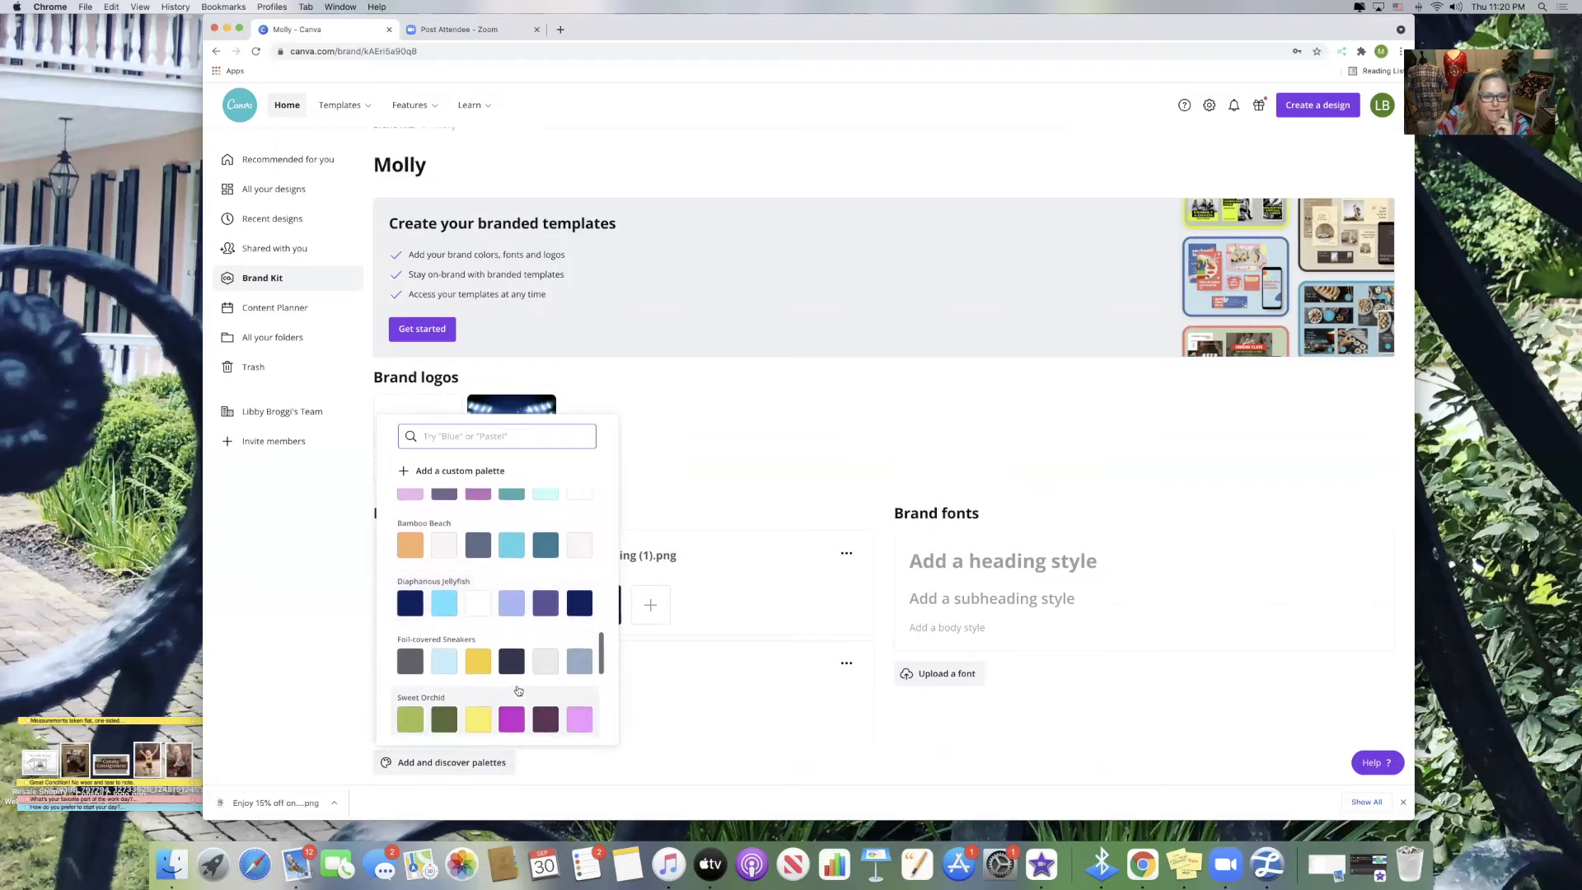
scroll(519, 691, "down", 10)
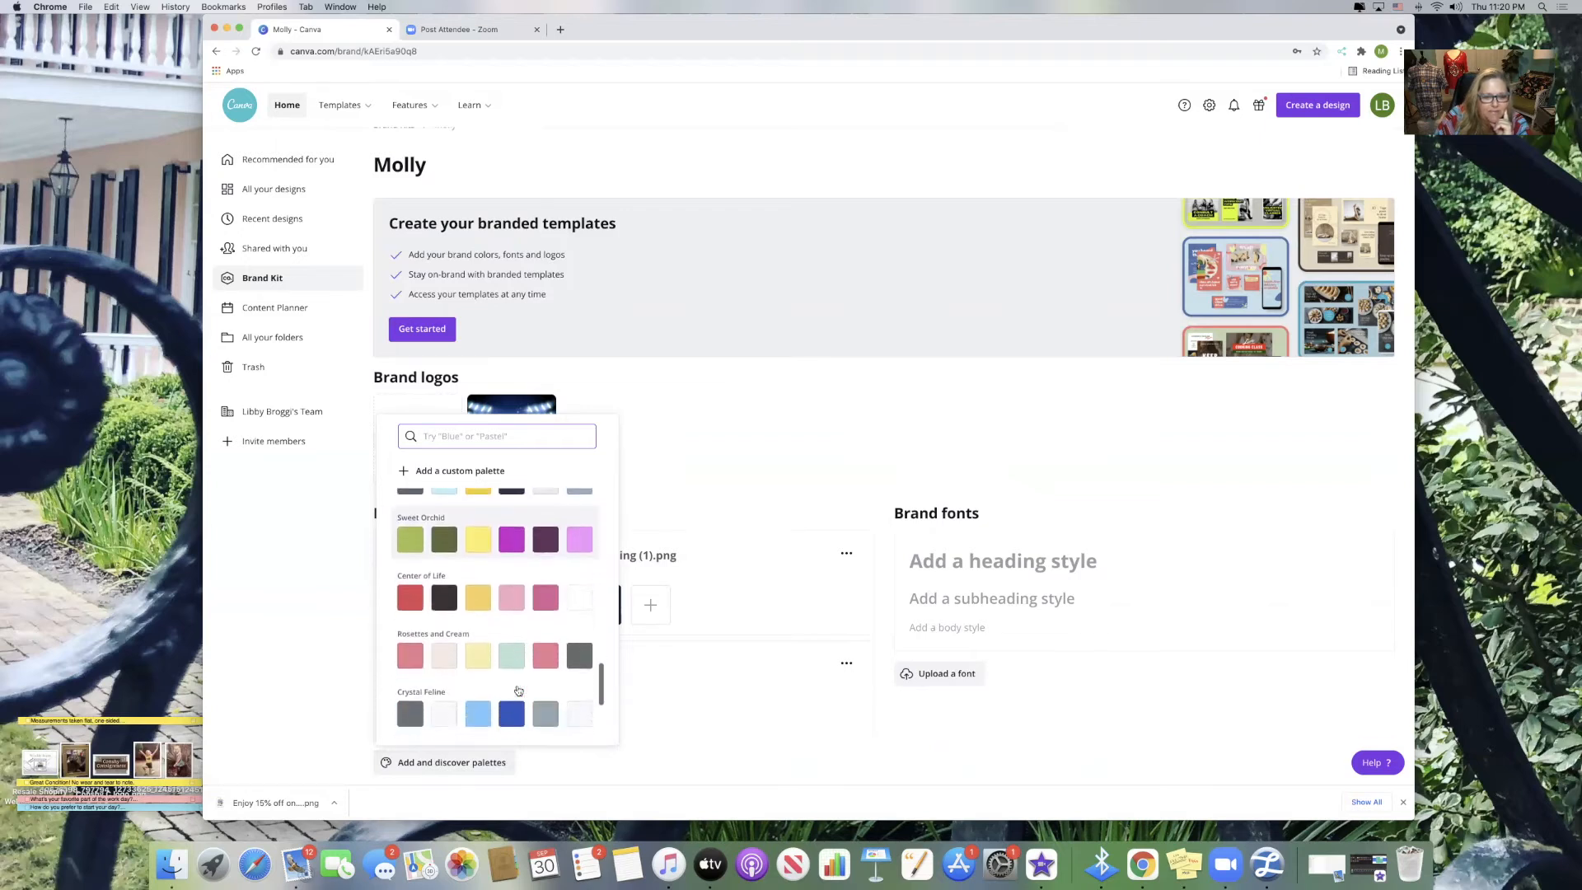
scroll(519, 691, "down", 1)
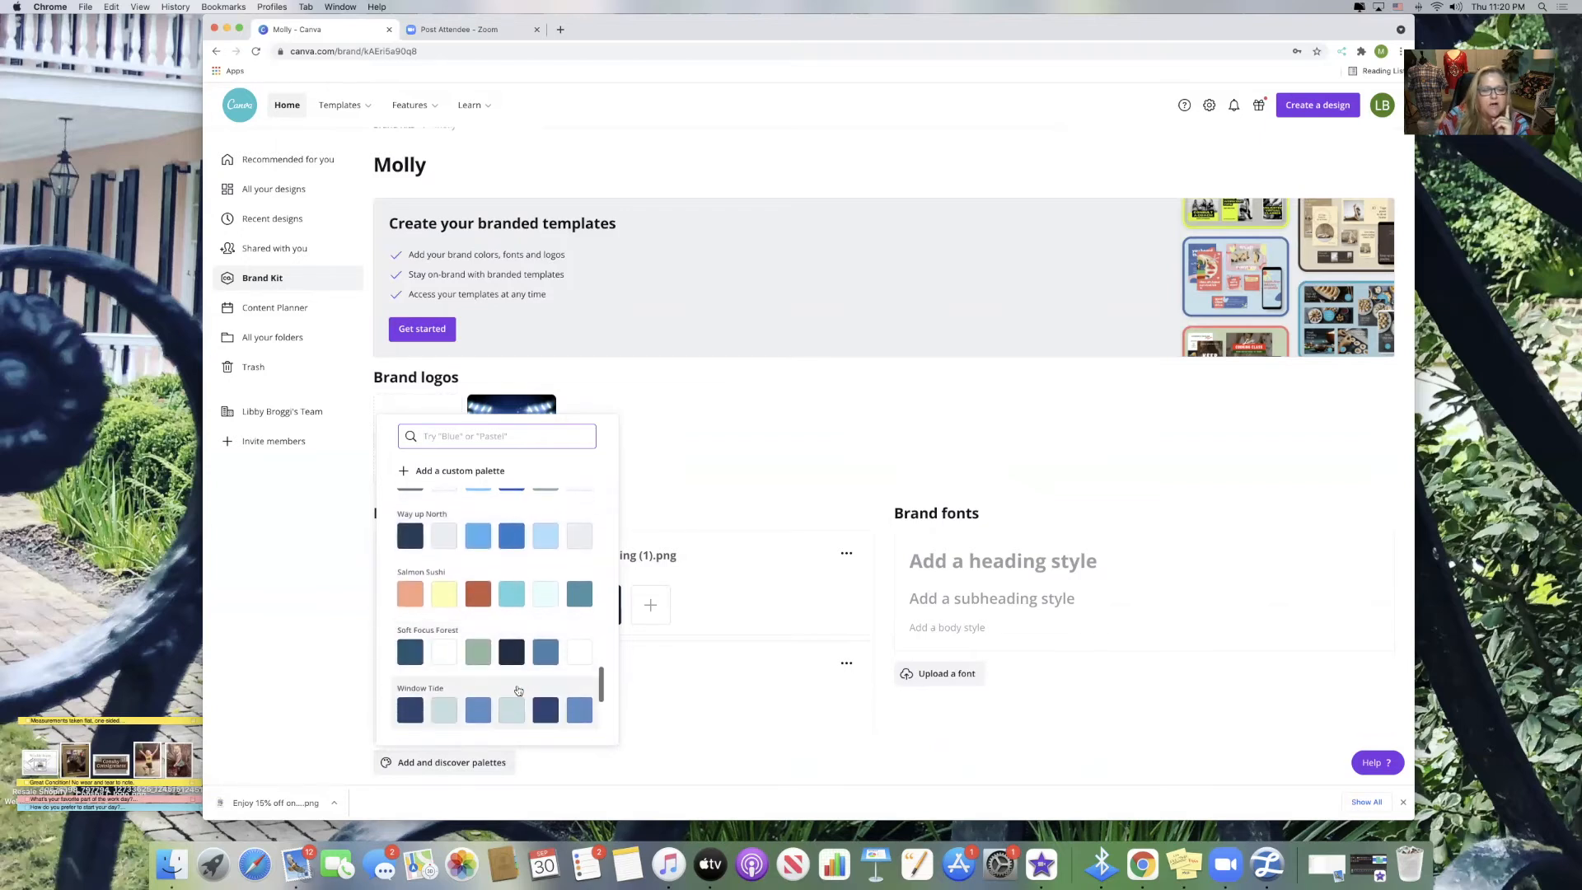
scroll(507, 703, "down", 8)
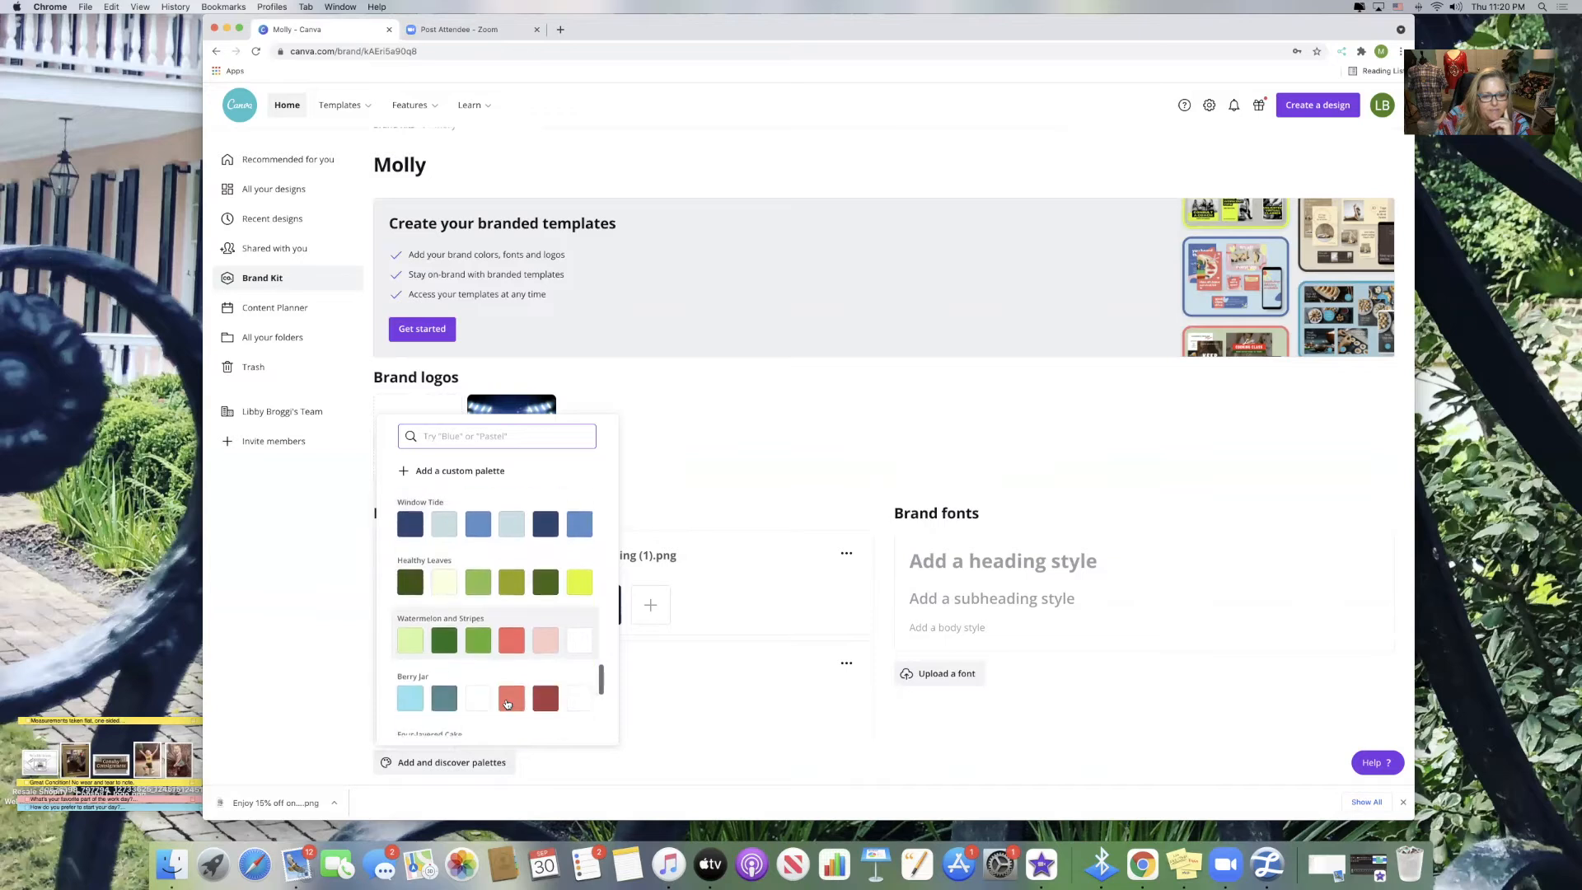
scroll(507, 703, "down", 8)
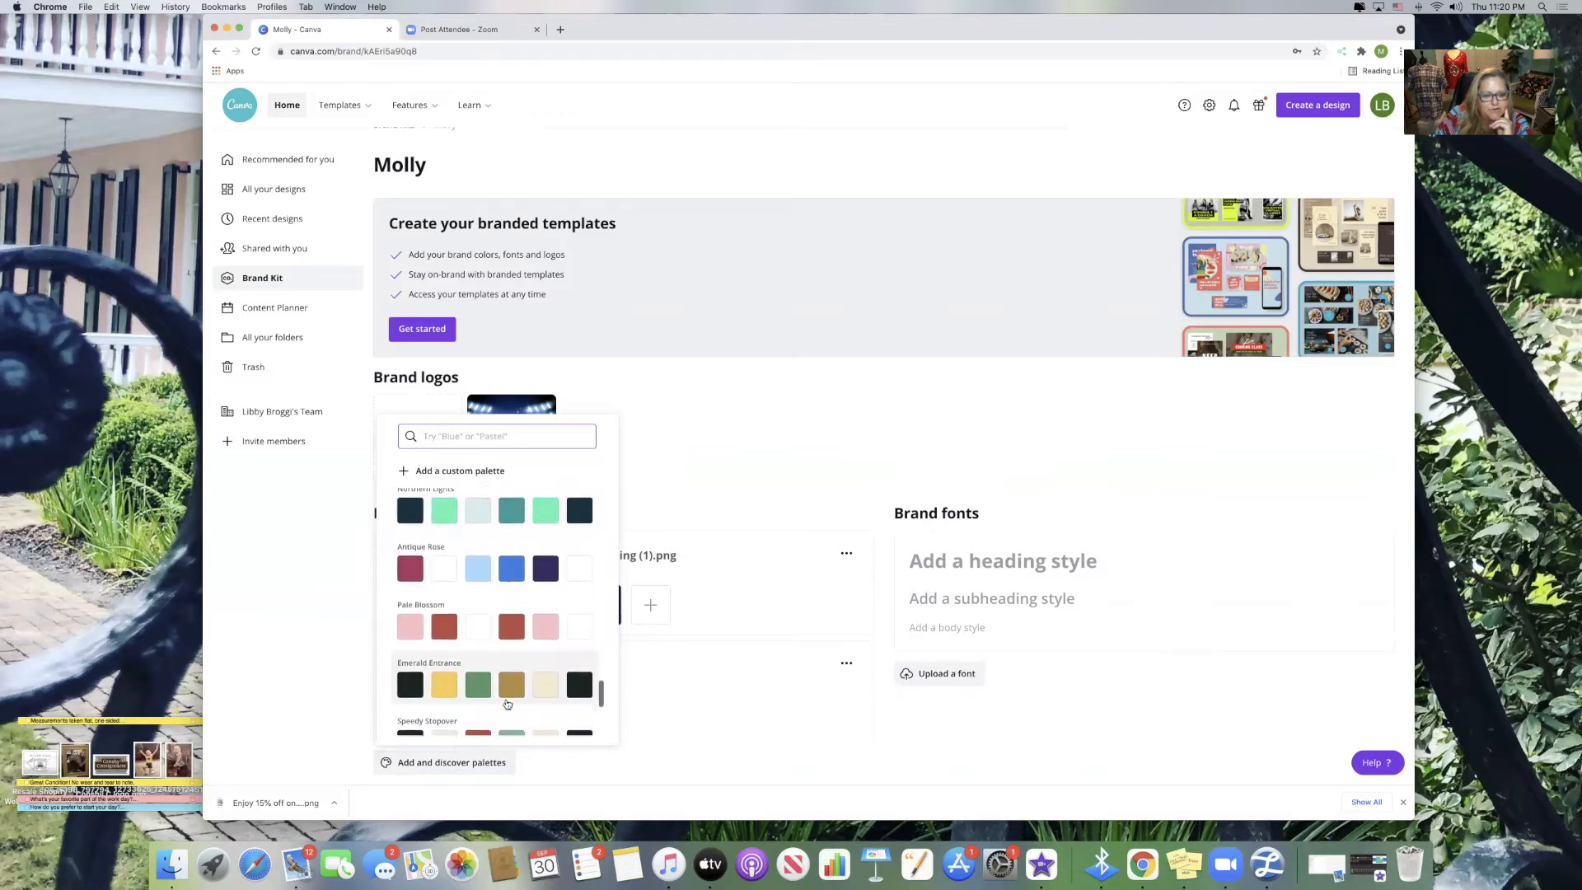
scroll(506, 703, "down", 8)
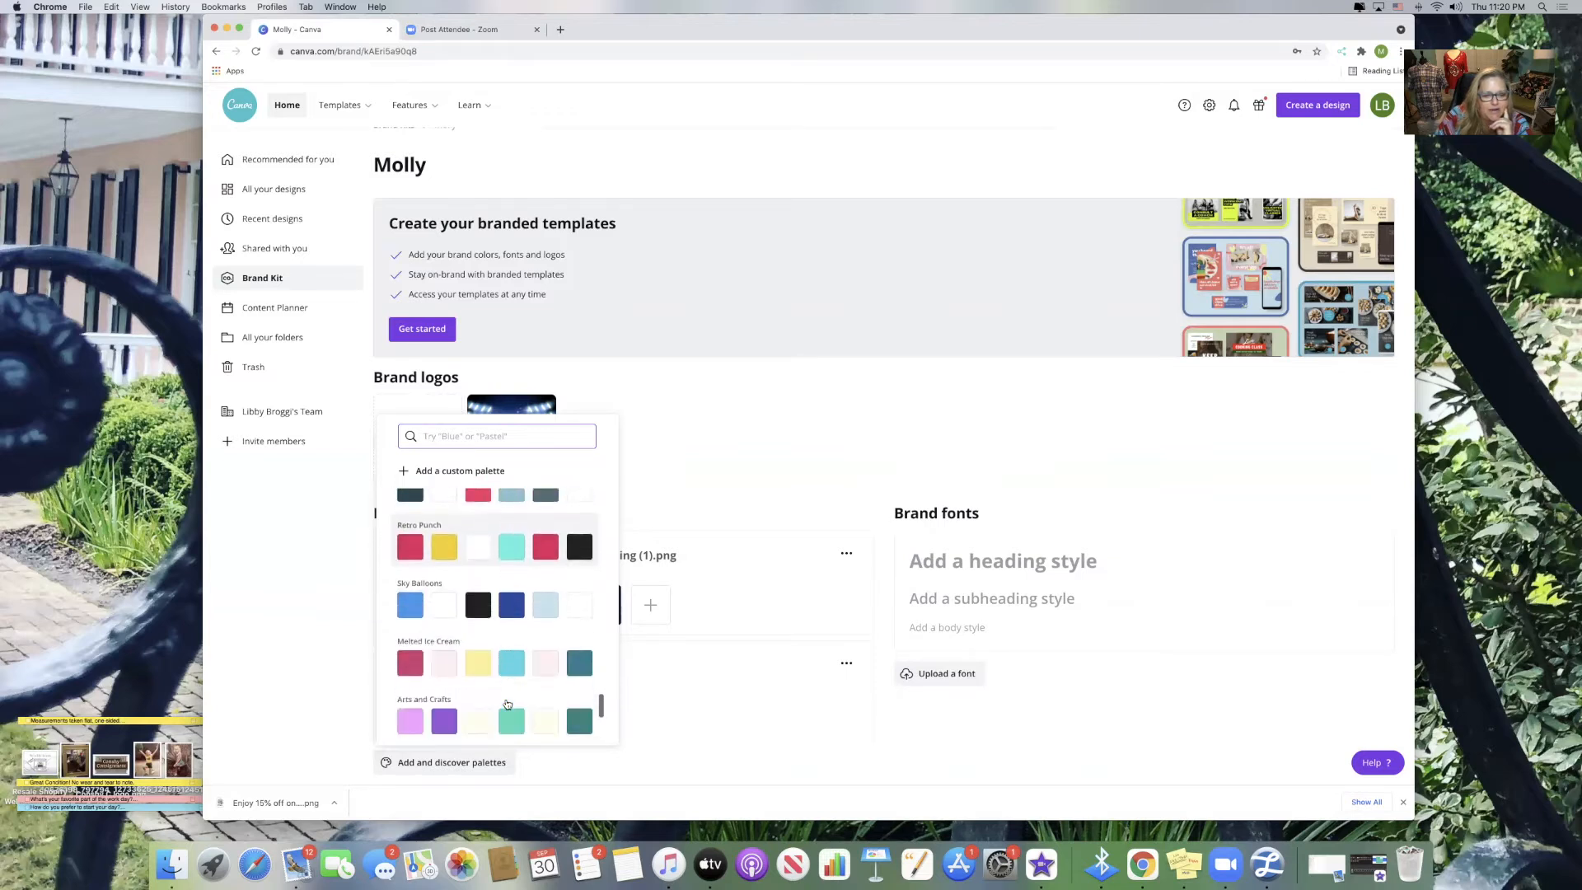
scroll(507, 703, "down", 3)
scroll(507, 703, "down", 8)
scroll(507, 703, "down", 4)
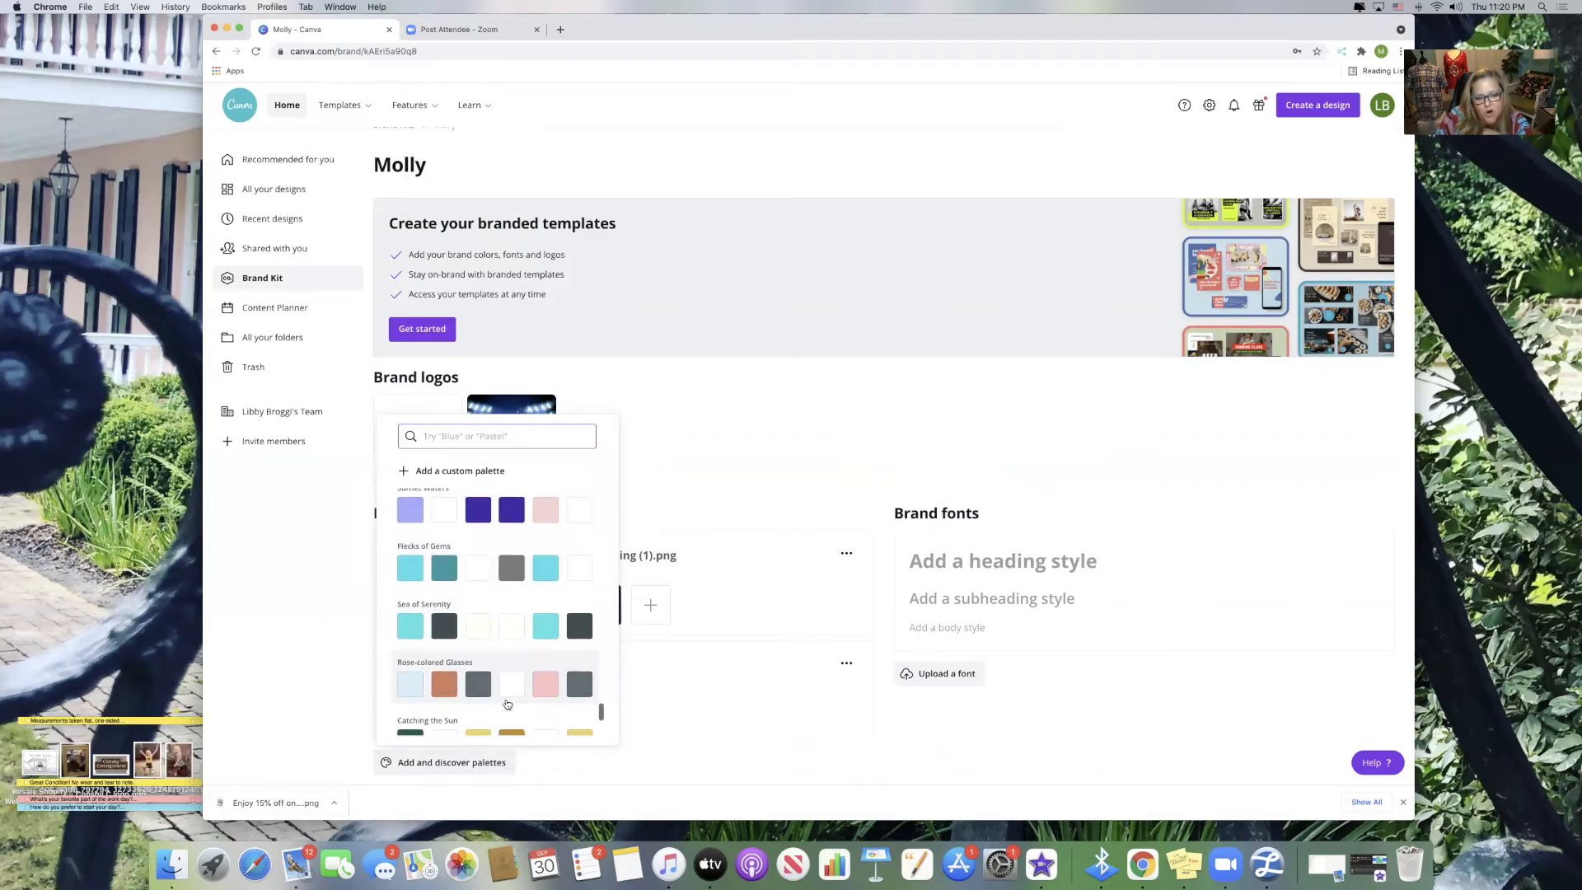
scroll(507, 703, "down", 4)
scroll(507, 704, "down", 4)
scroll(508, 703, "down", 4)
scroll(507, 704, "down", 3)
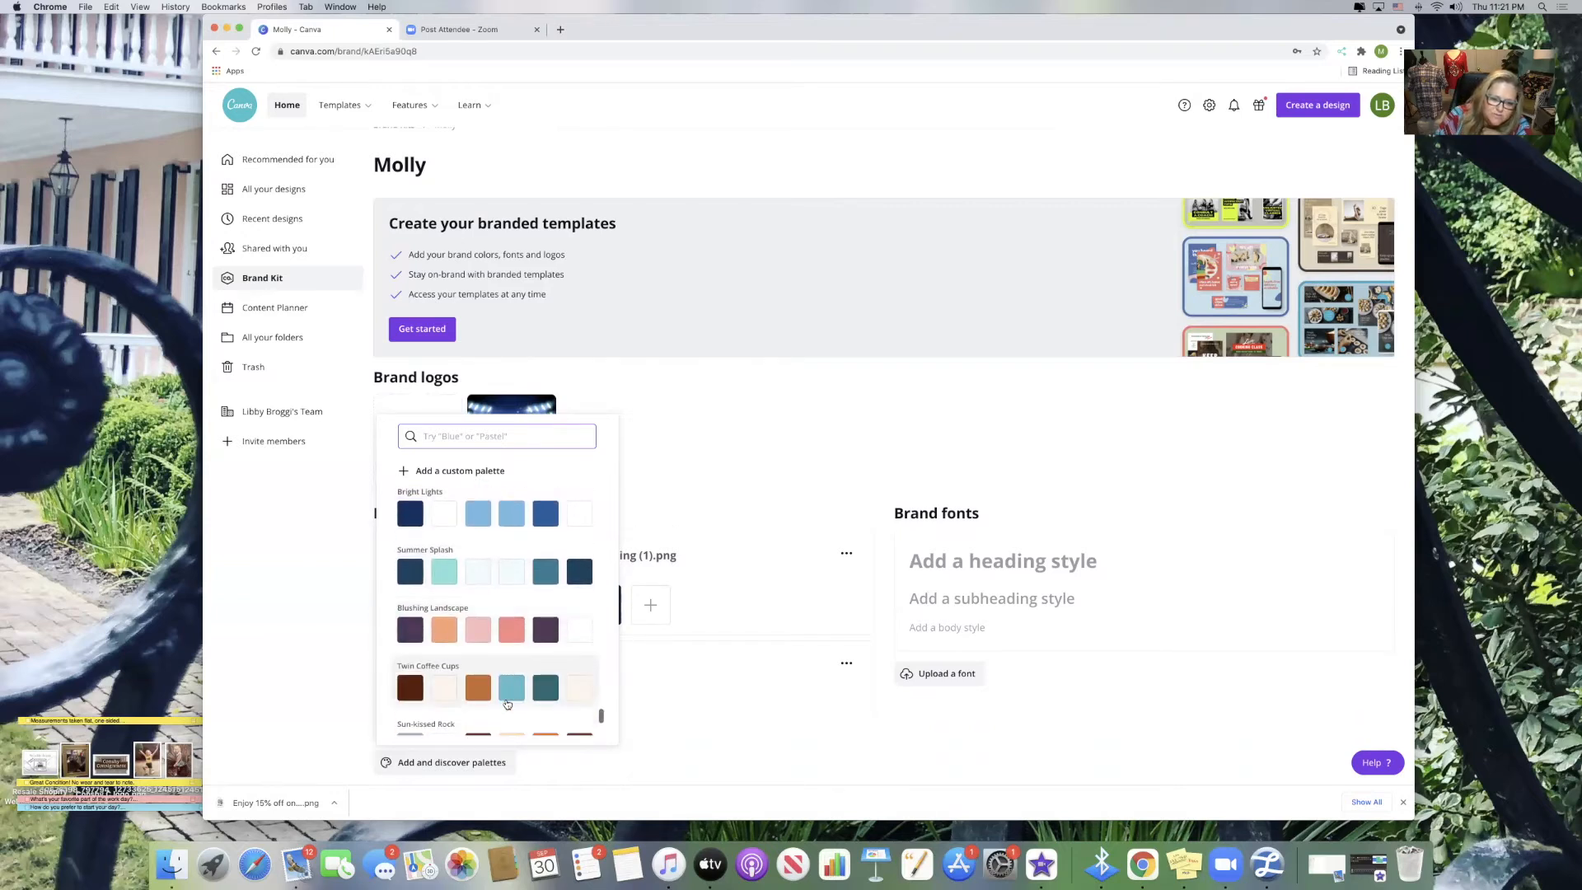
scroll(508, 704, "down", 5)
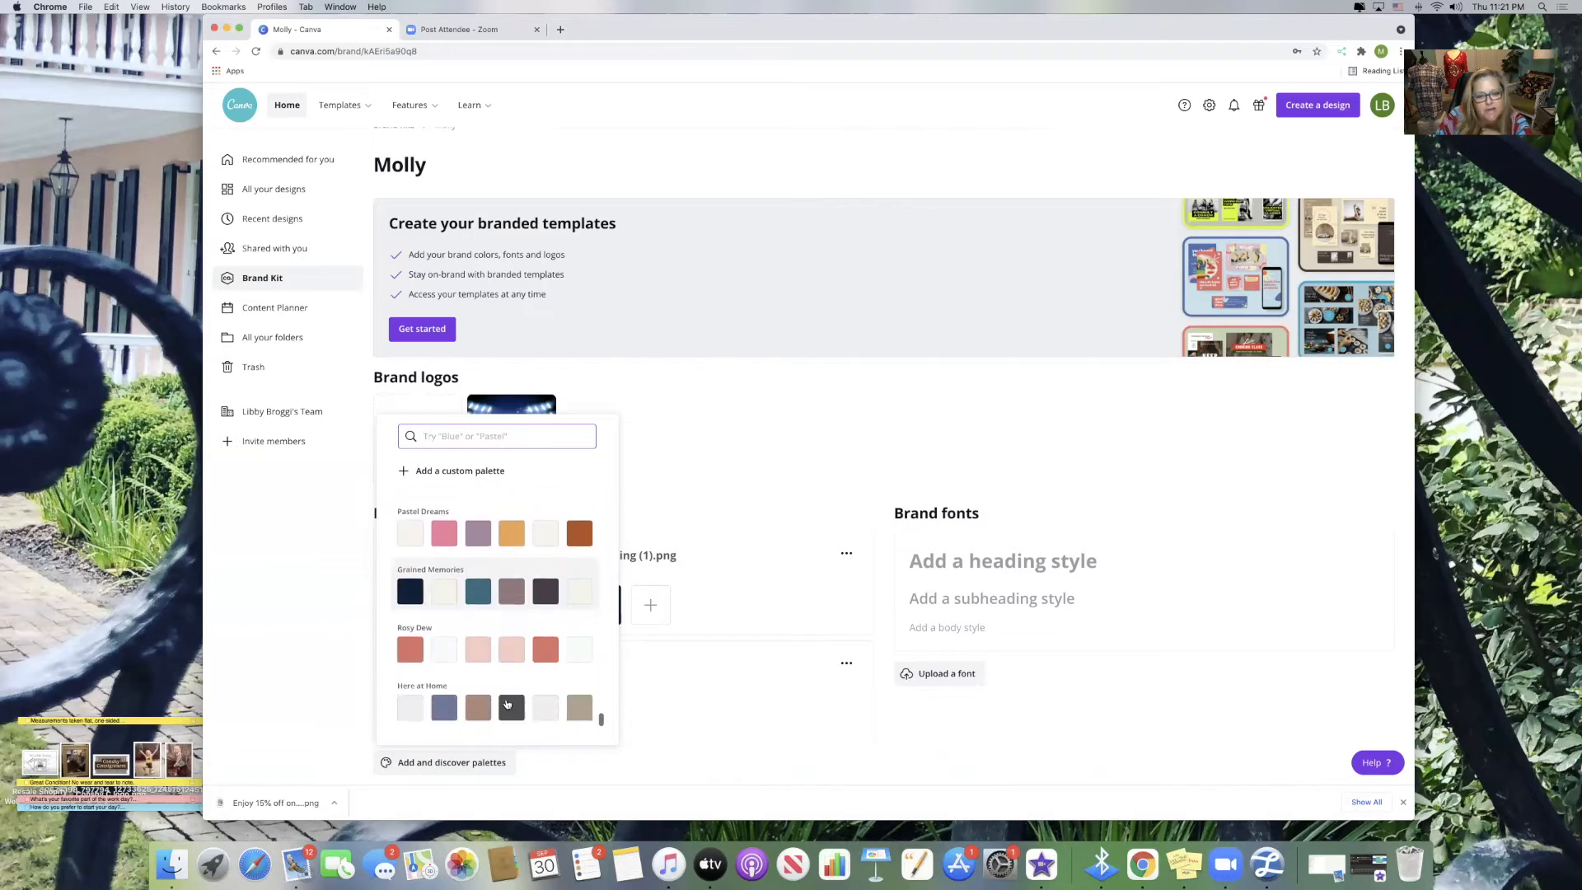
scroll(508, 704, "down", 1)
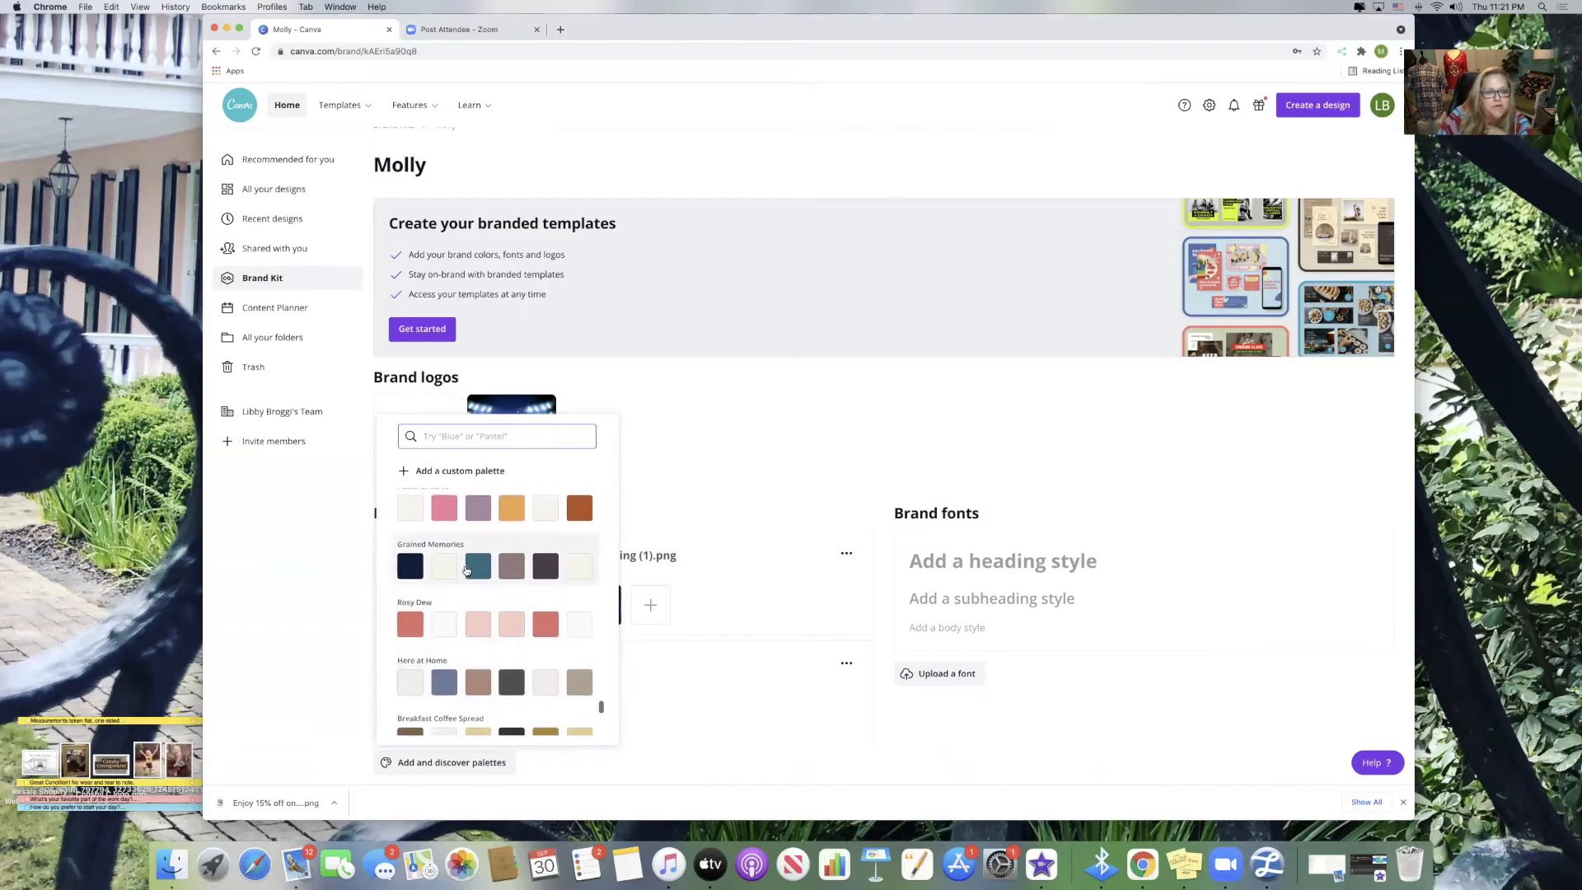
left_click(466, 569)
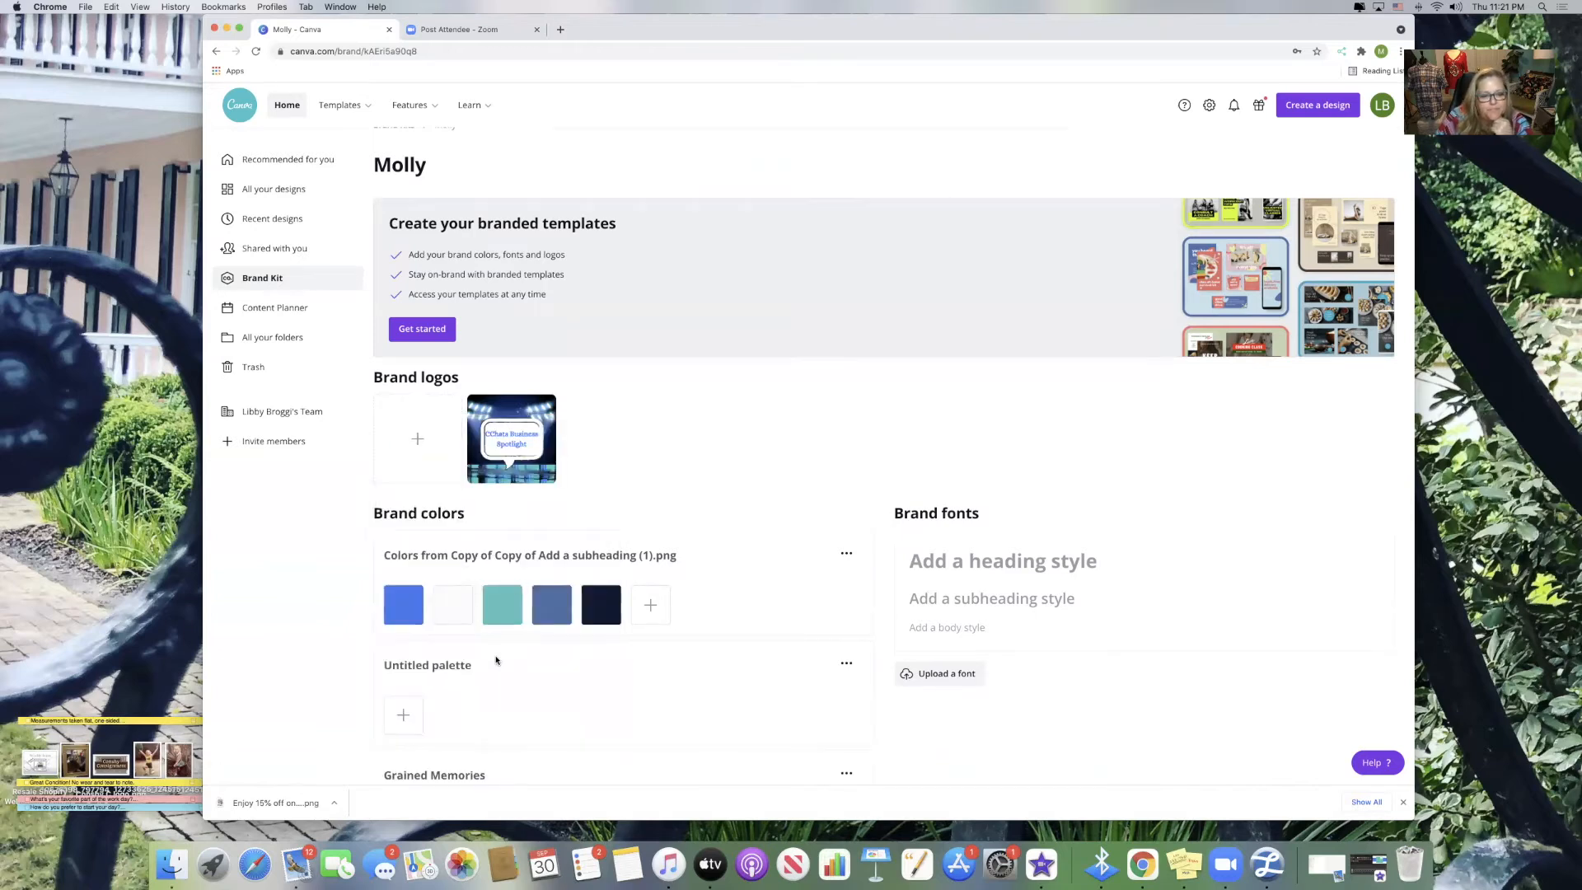
scroll(524, 674, "down", 3)
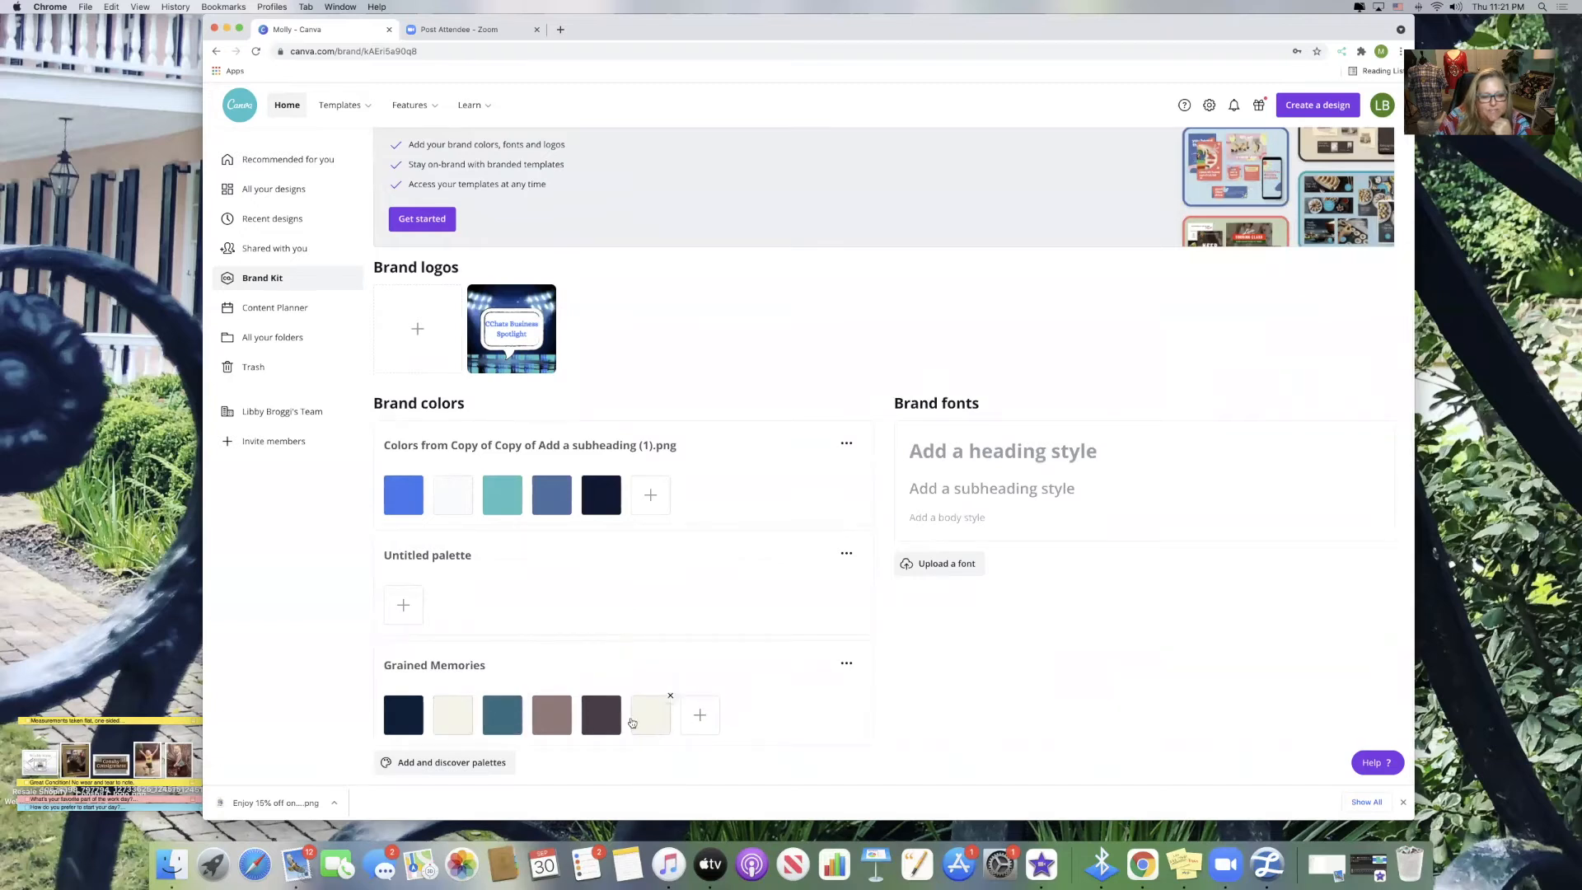
Add a color to the untitled palette, and delete that whole palette from the brand colors
left_click(421, 602)
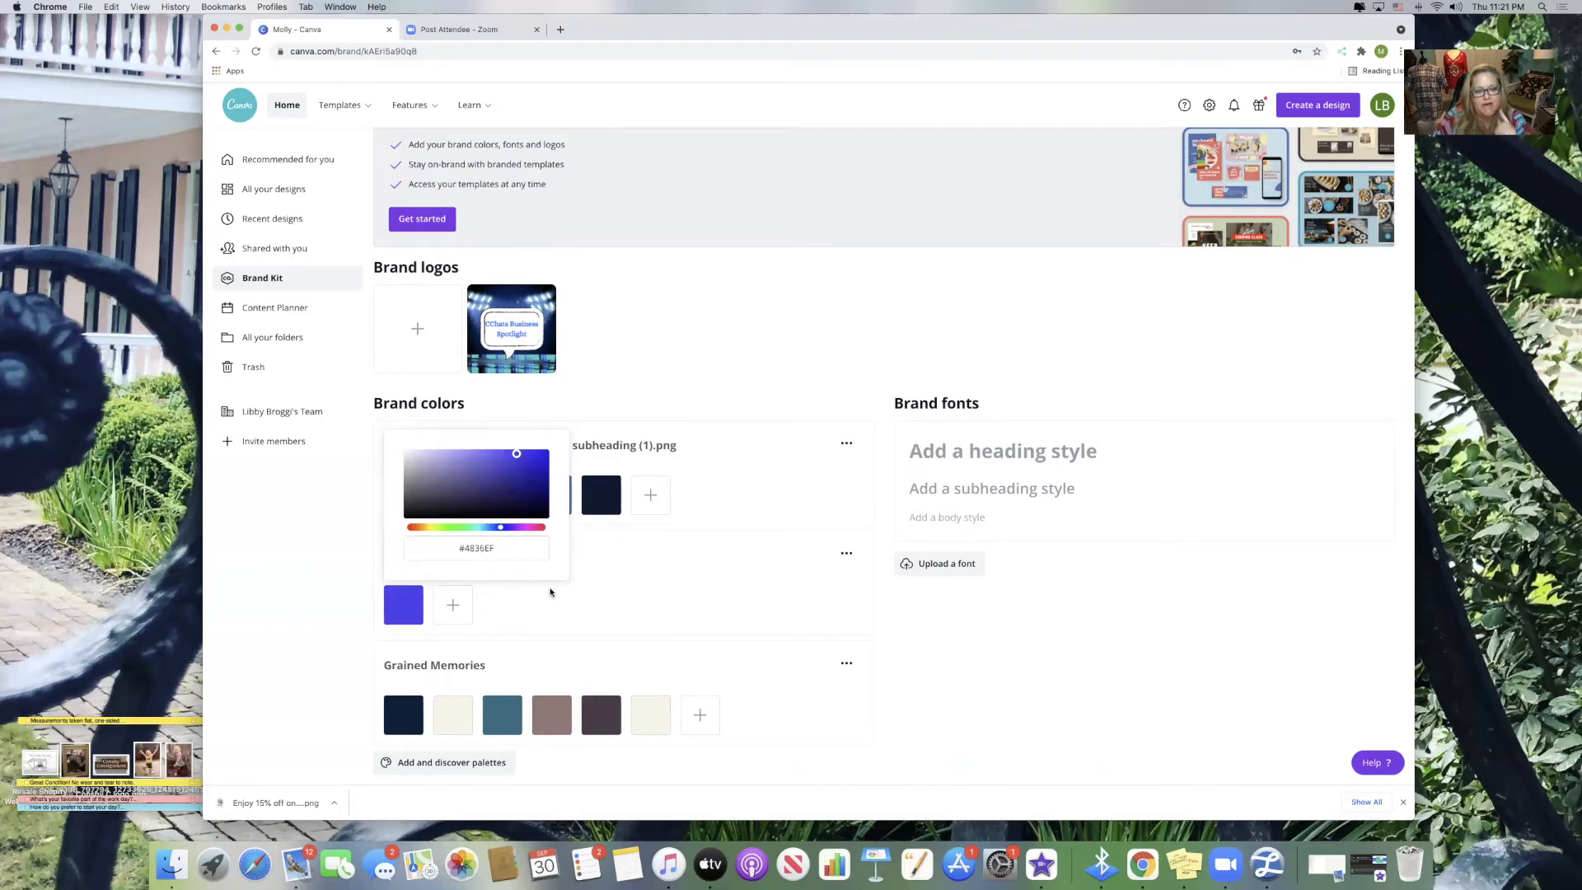
left_click(846, 555)
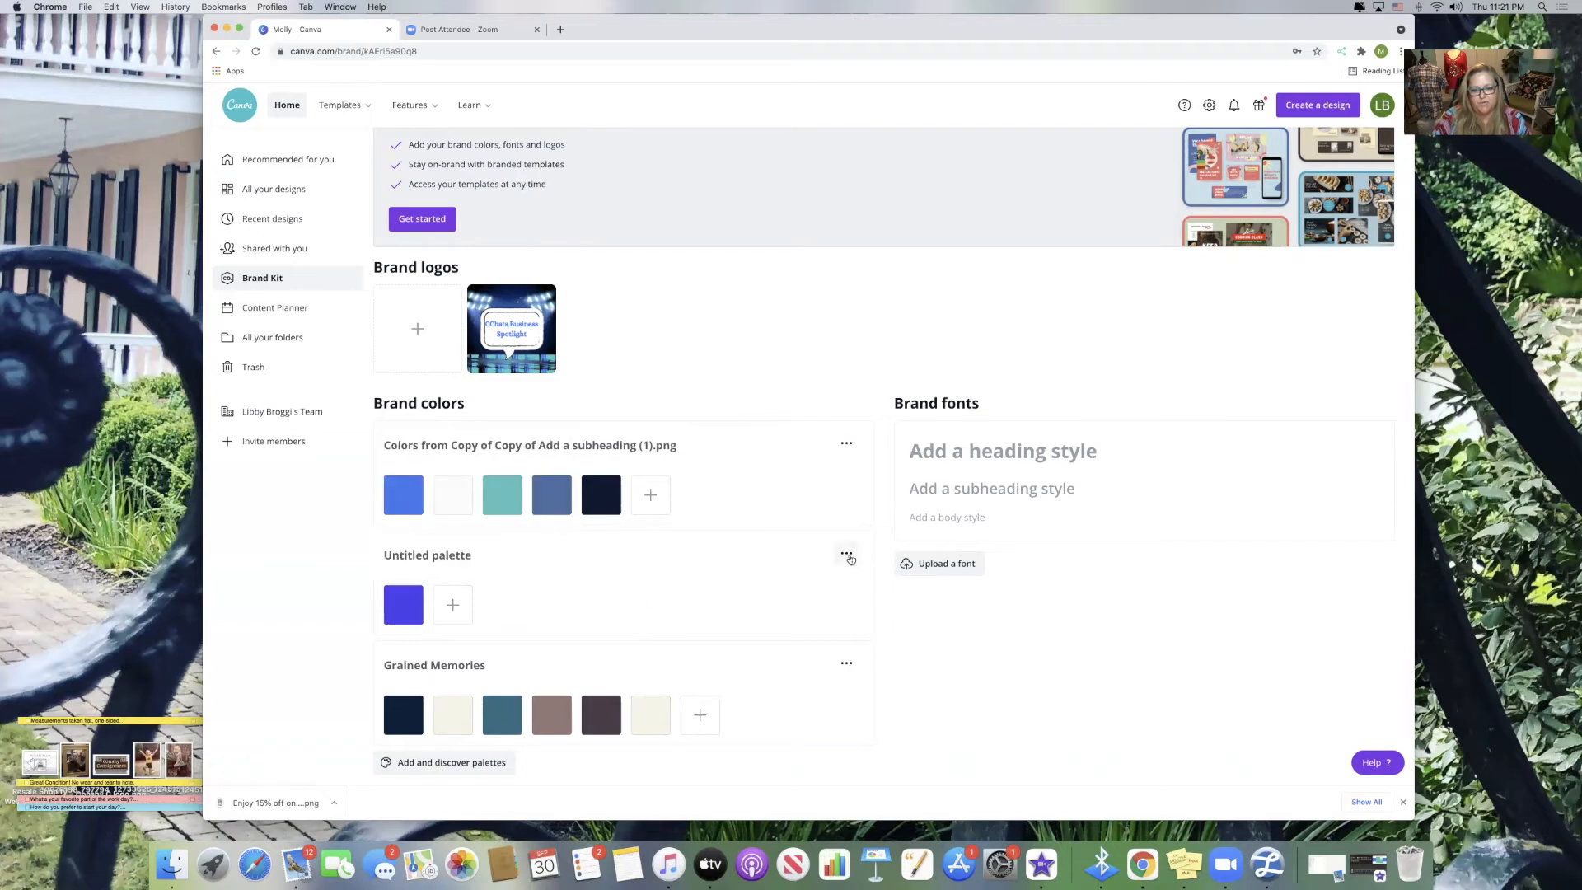
left_click(847, 554)
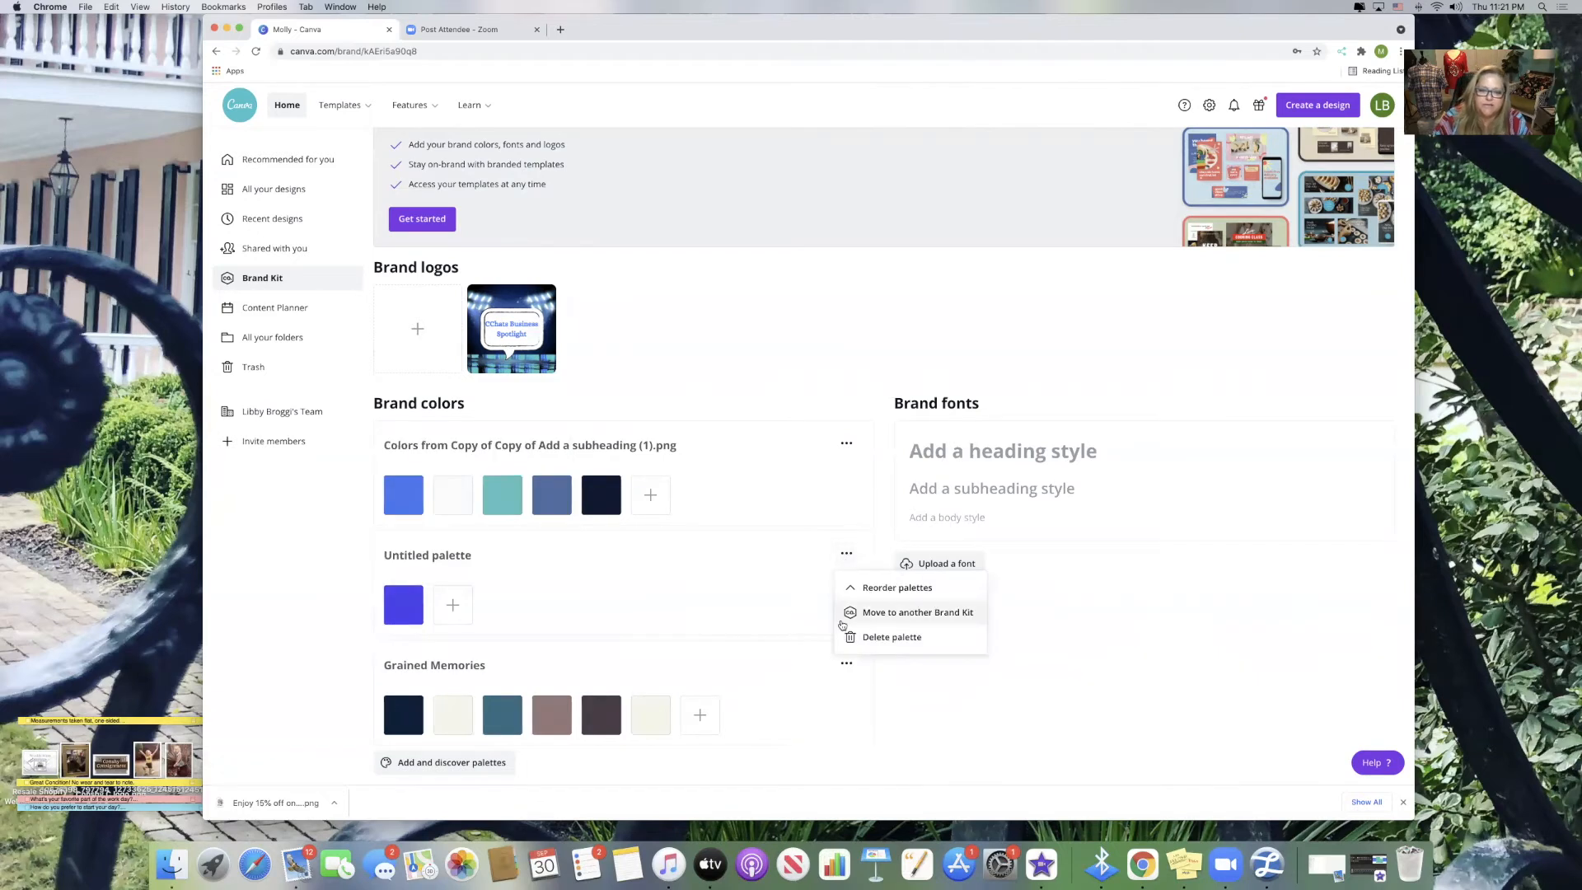
left_click(851, 639)
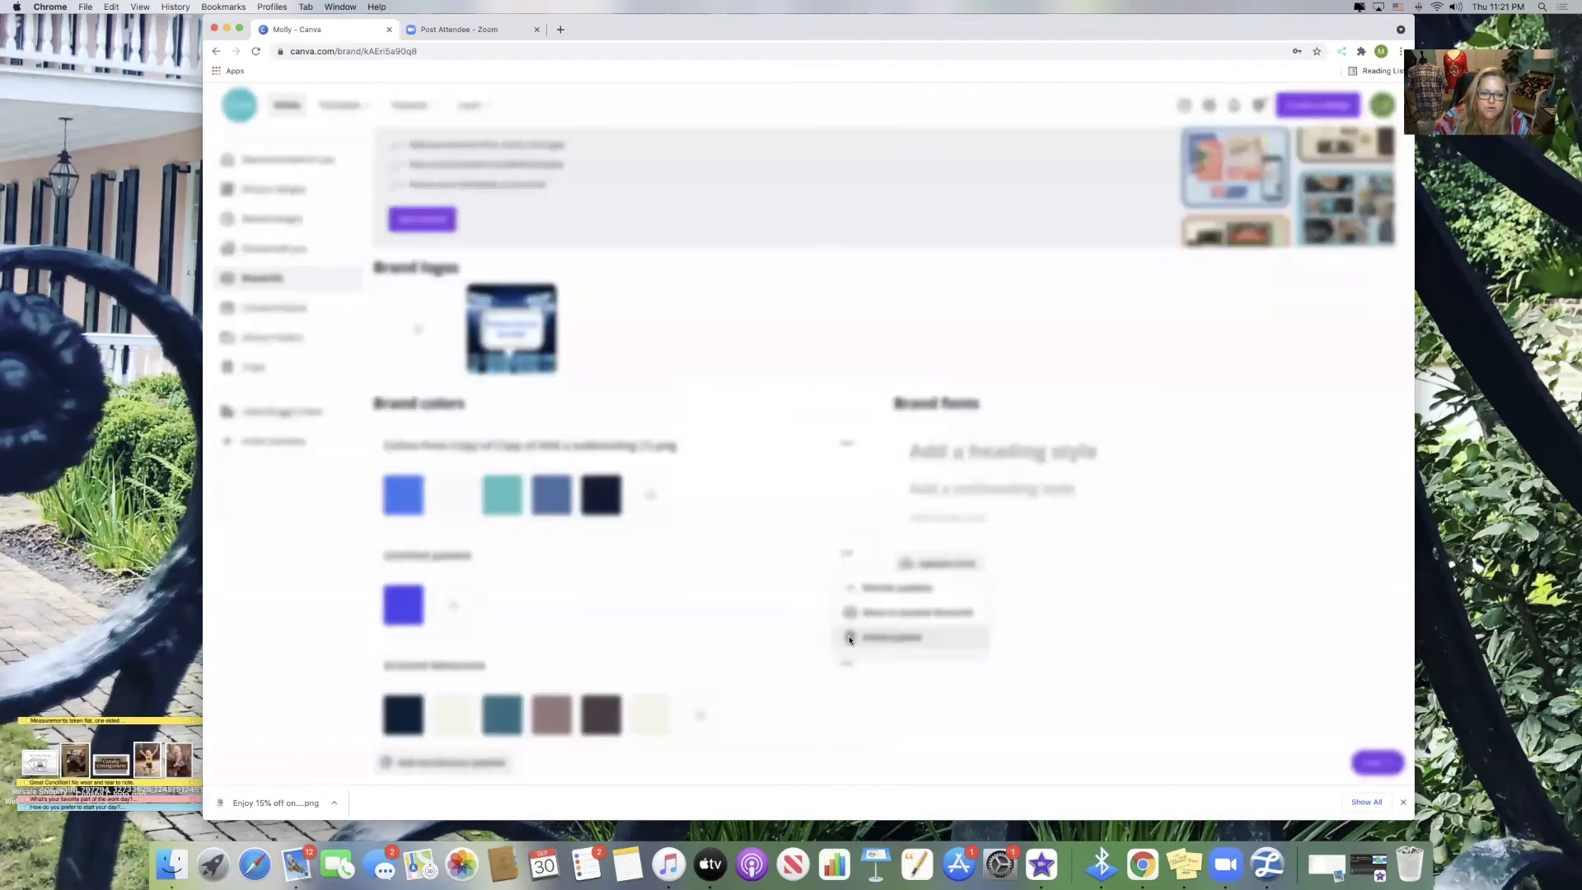
left_click(934, 483)
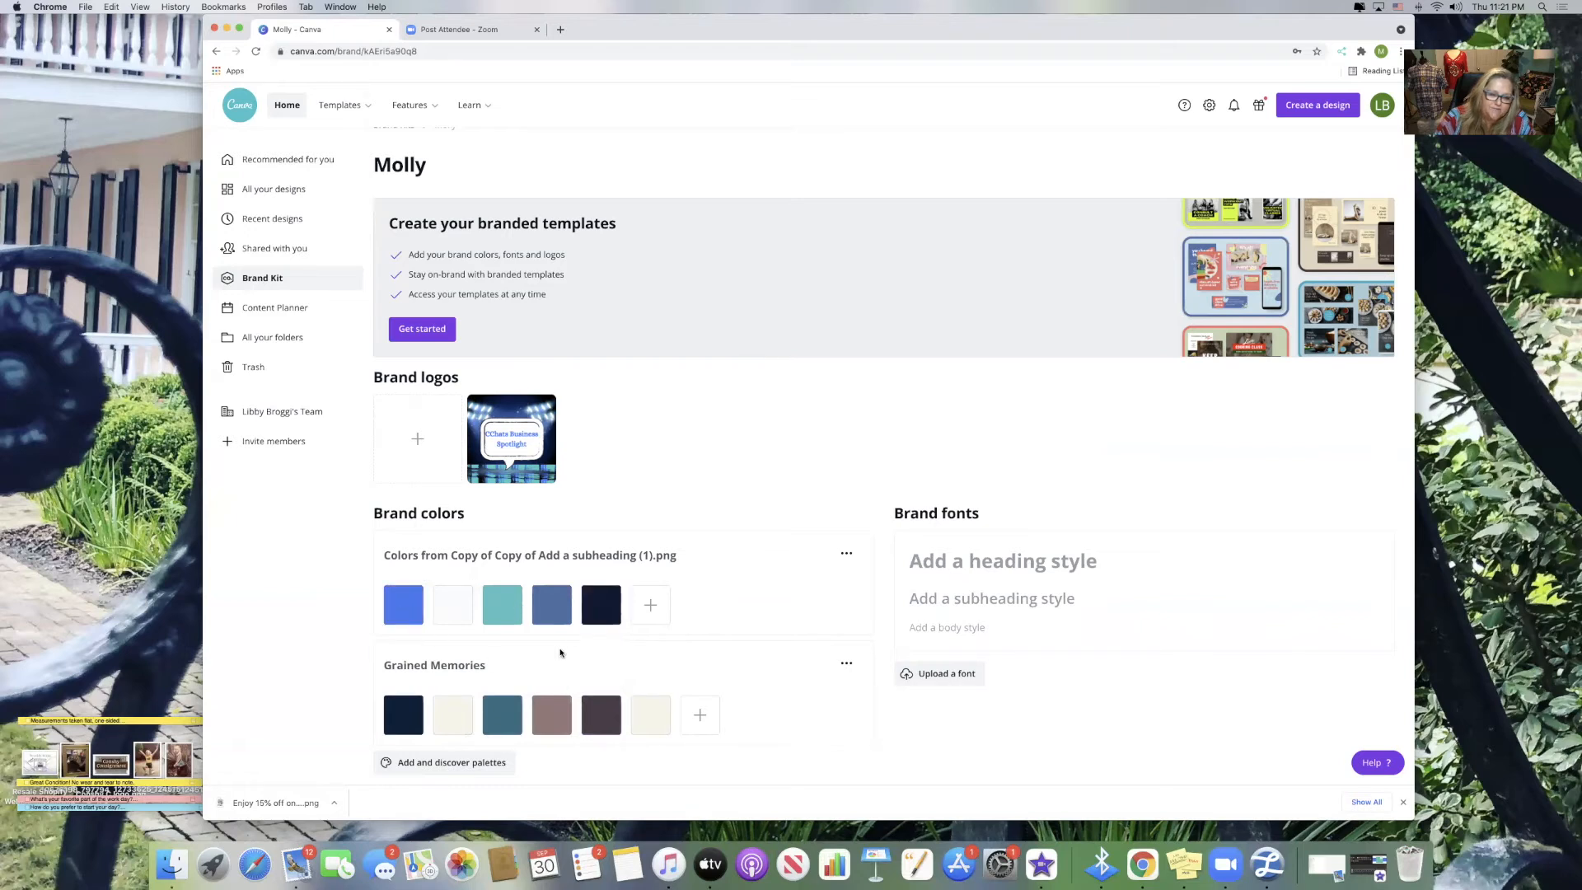
Delete the Grained Memories palette from the brand colors and confirm the deletion
left_click(848, 664)
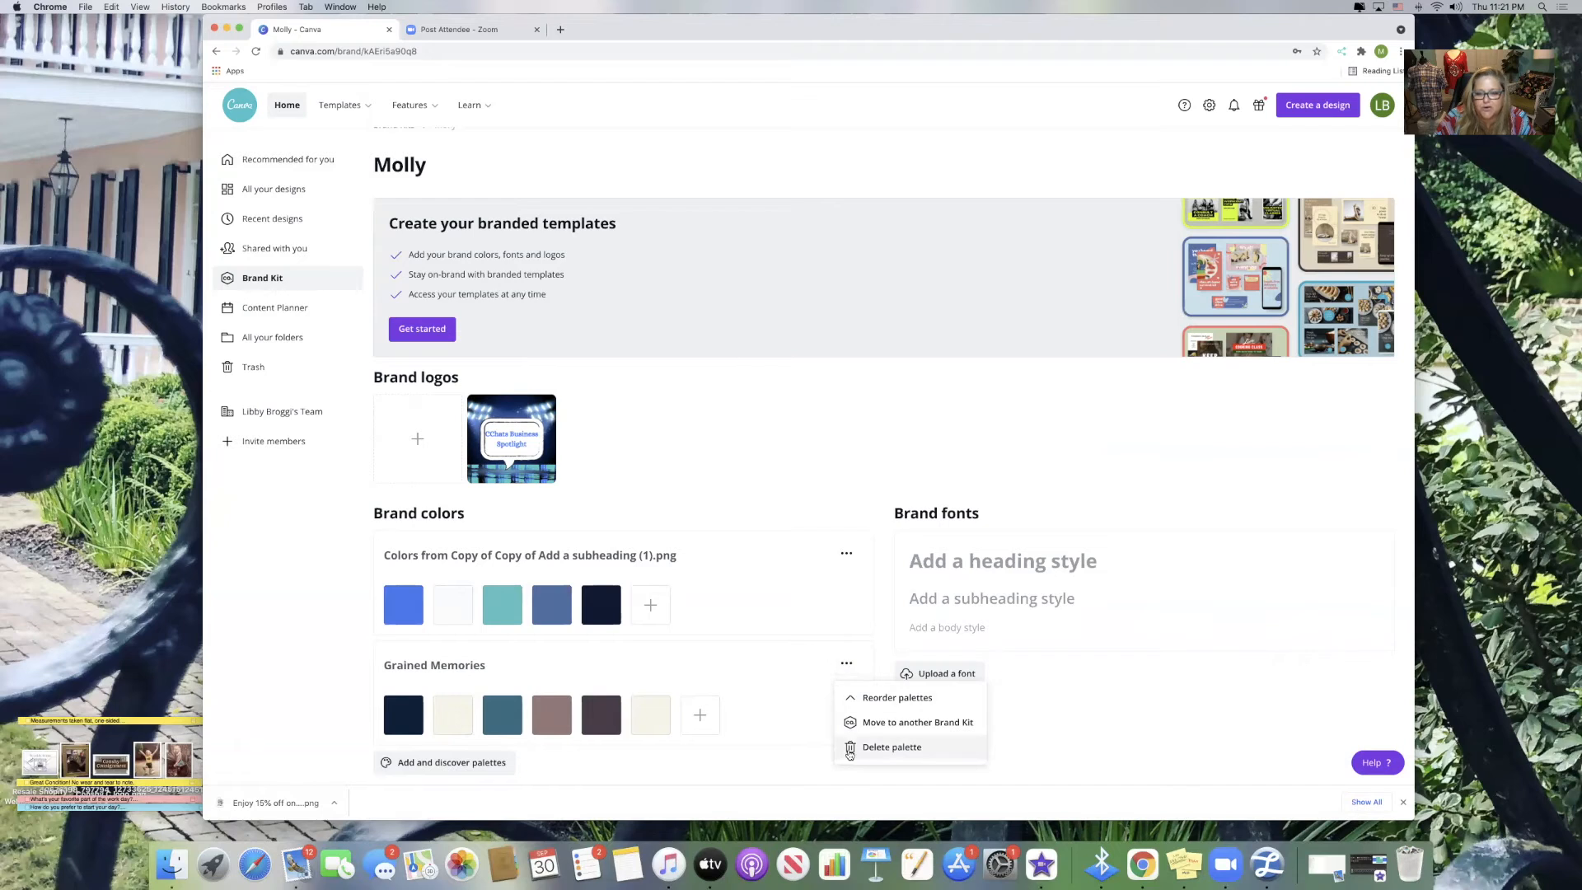
left_click(850, 749)
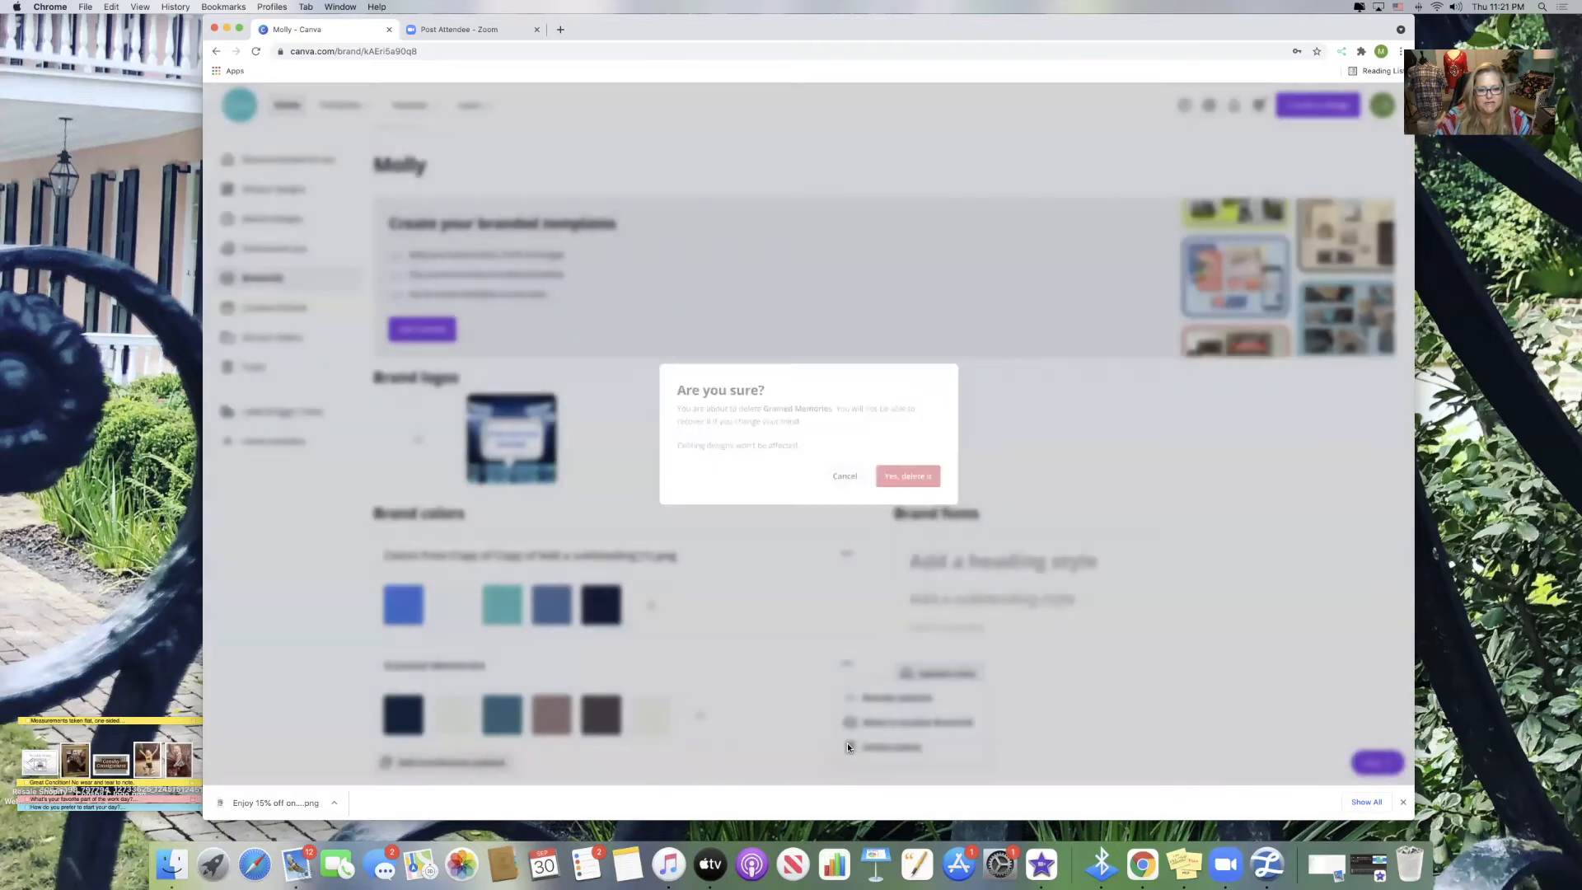
left_click(919, 481)
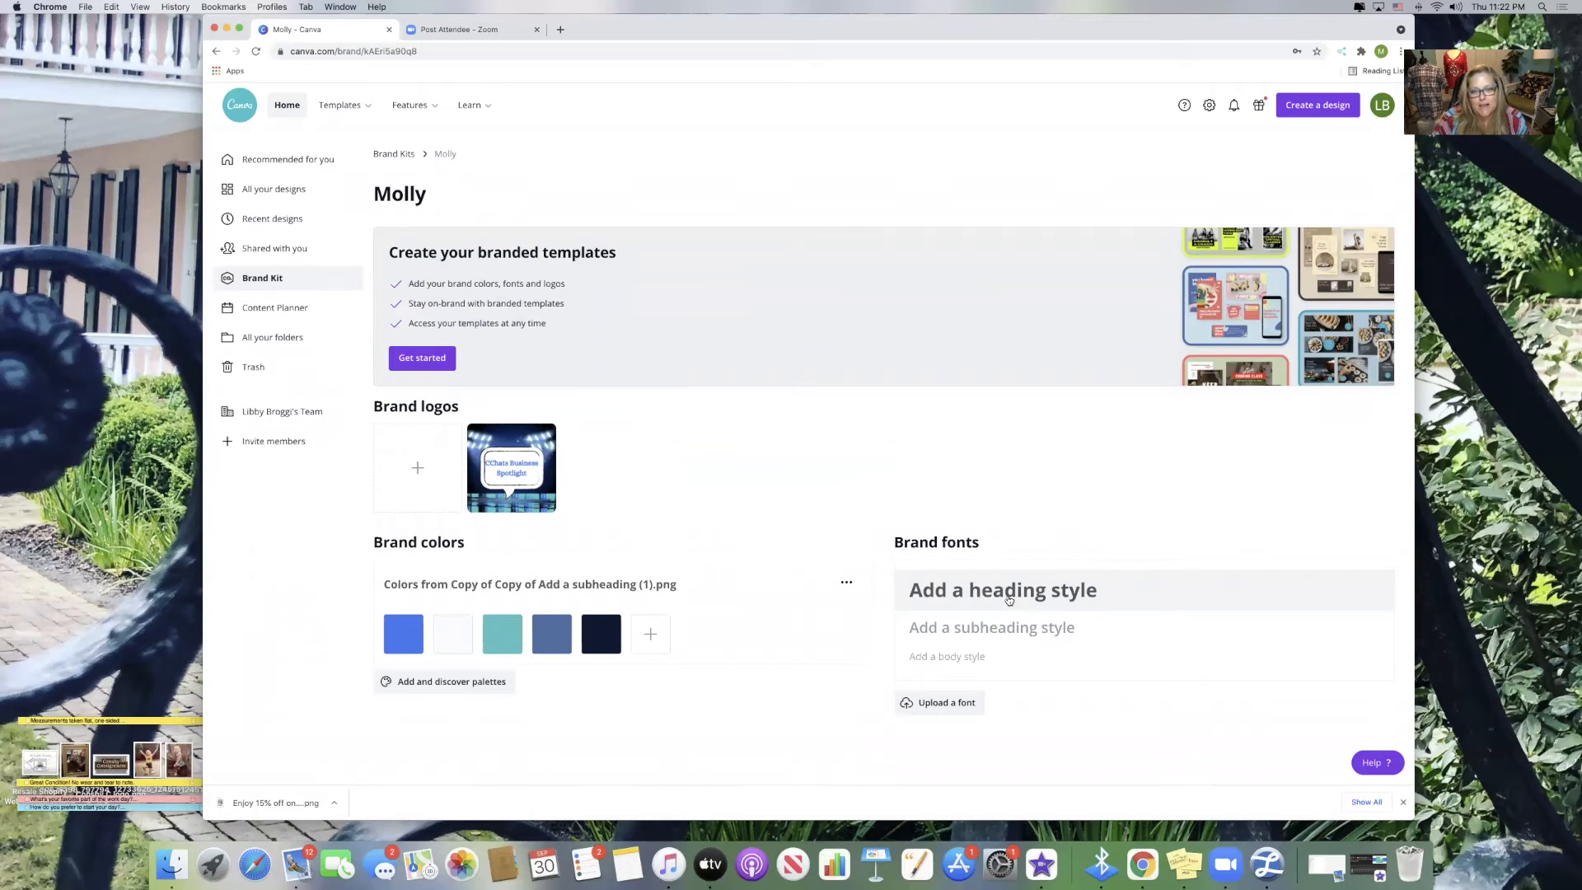
Add a heading style to the brand fonts, choosing Alice from the popular fonts
left_click(1009, 600)
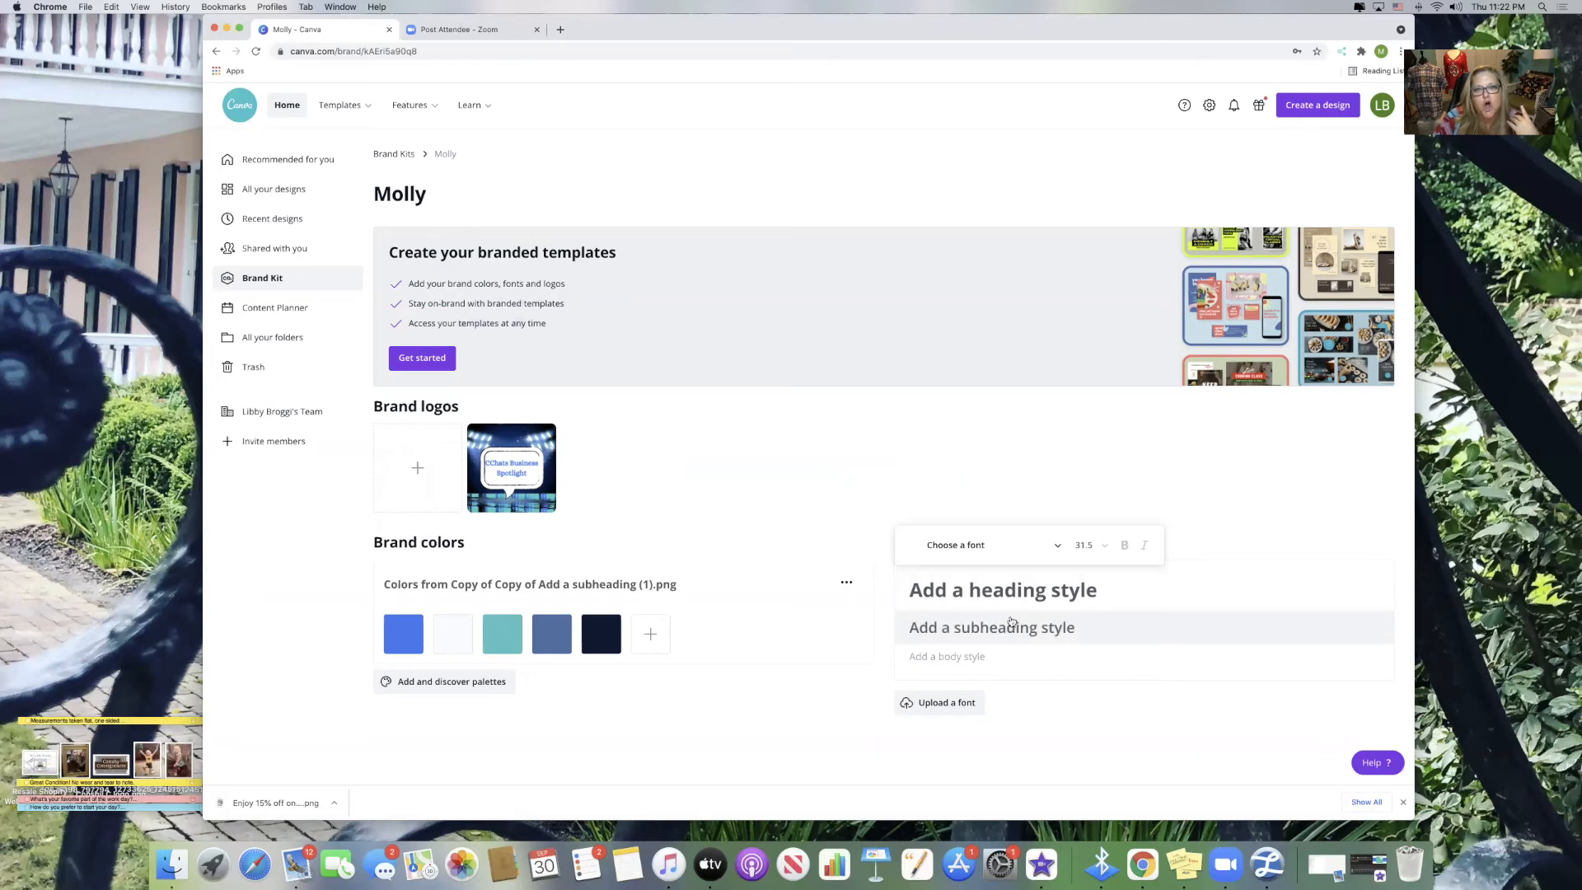
left_click(1008, 602)
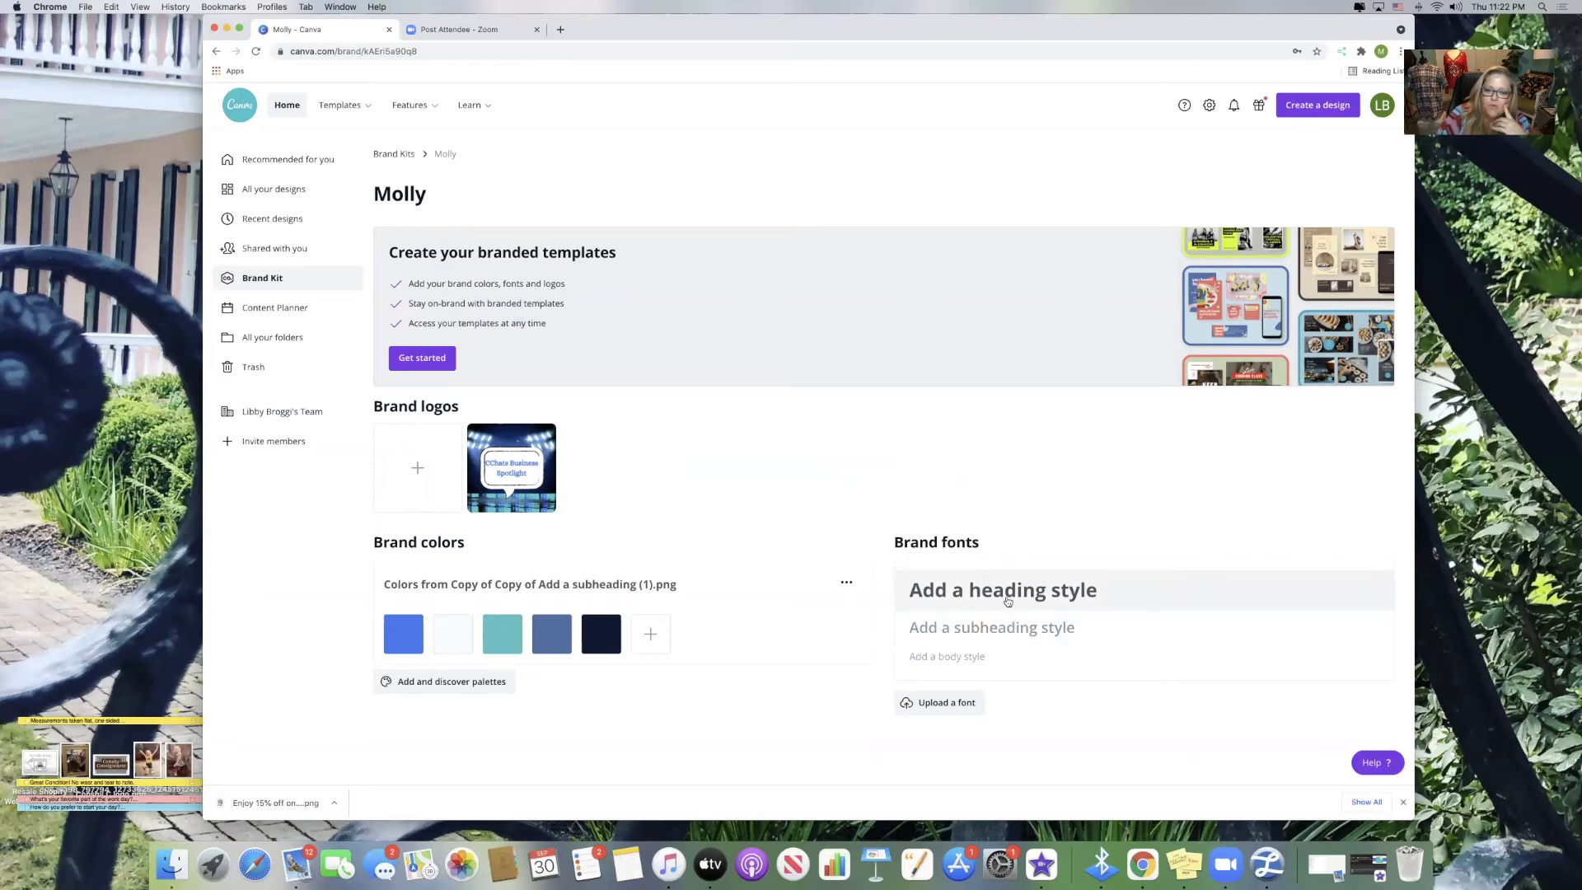
left_click(1011, 601)
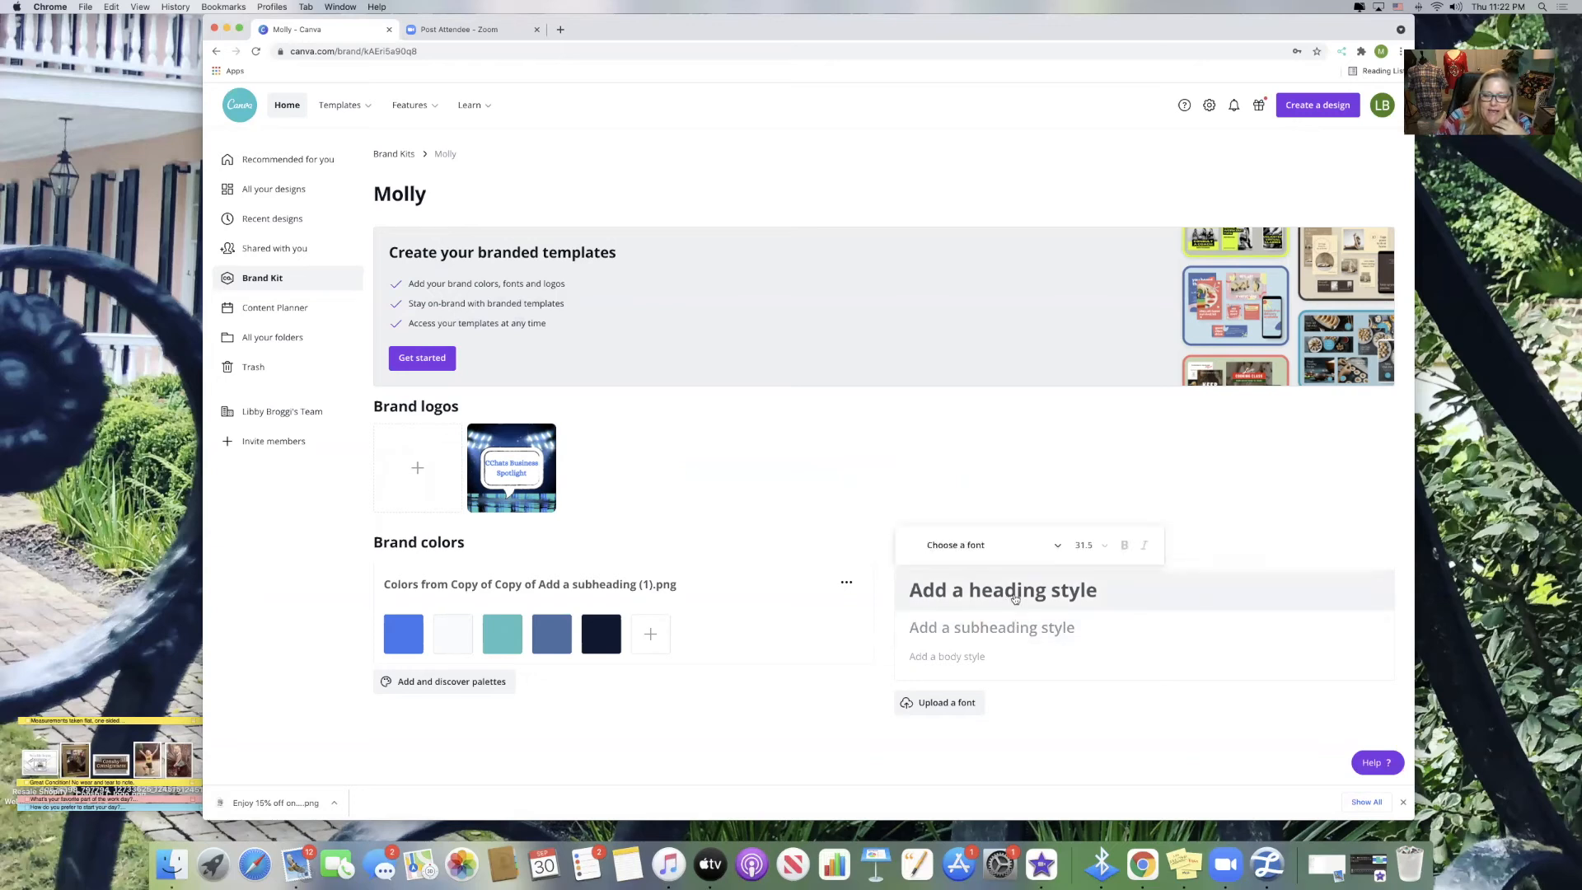
left_click(1058, 547)
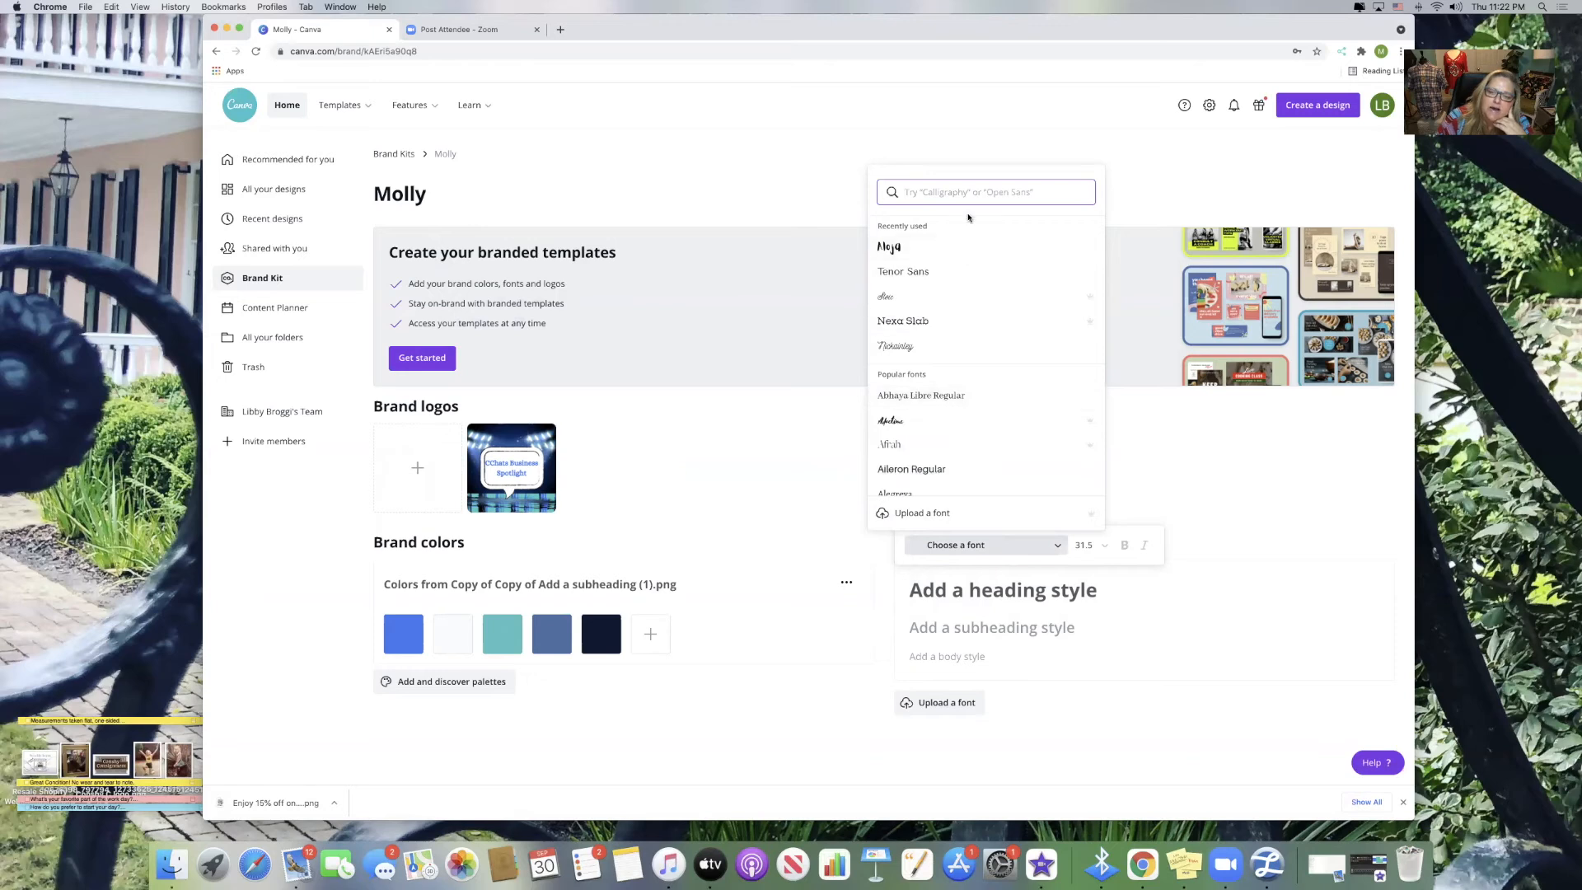
left_click(985, 194)
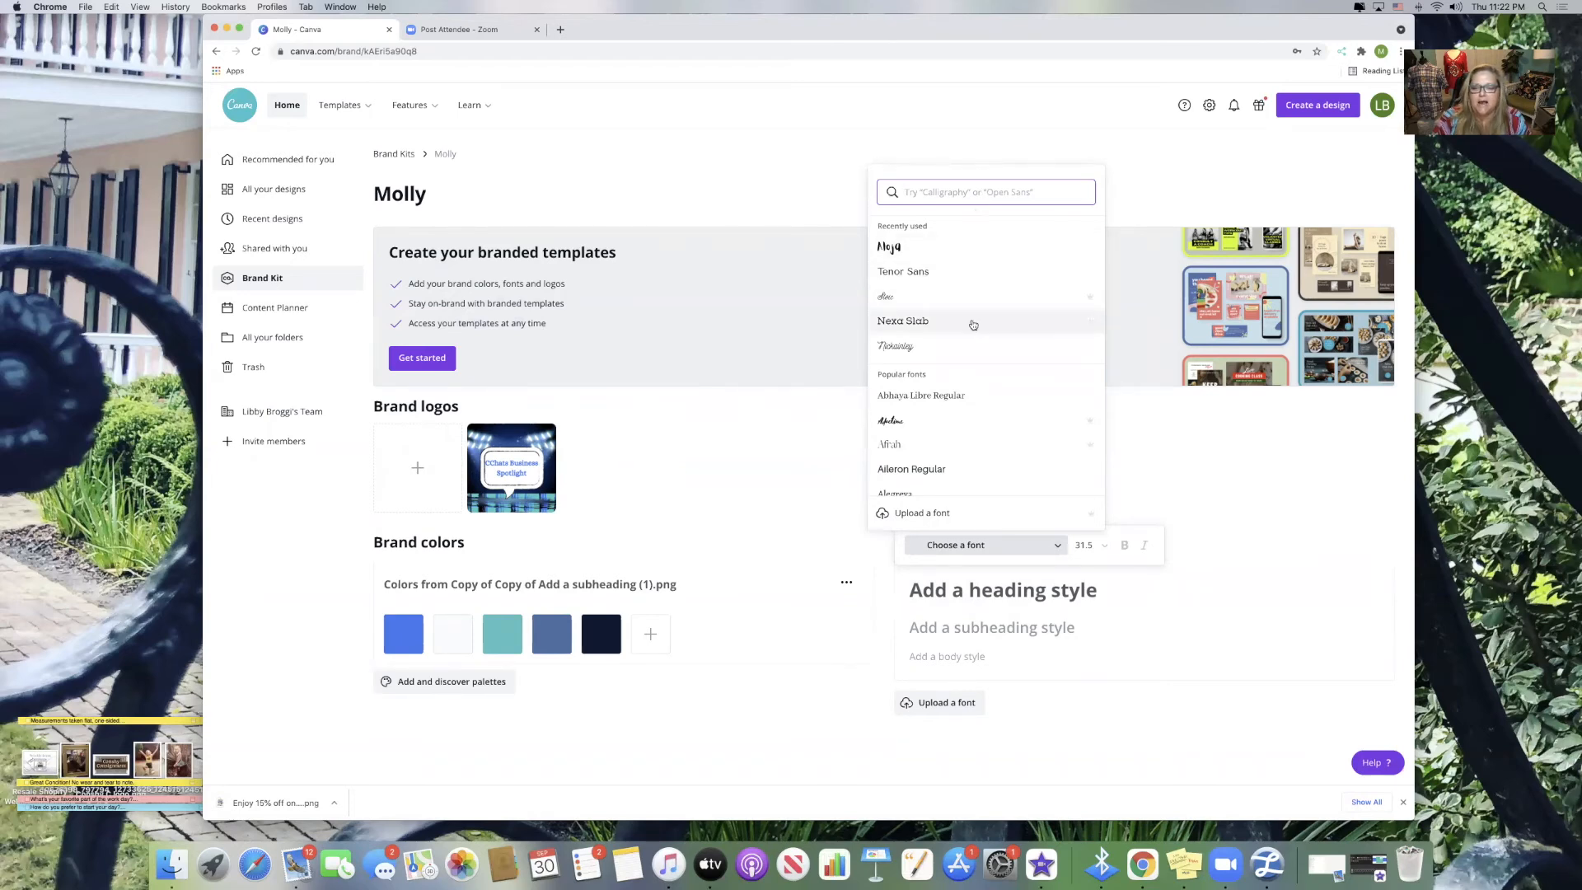
scroll(968, 382, "down", 1)
scroll(968, 381, "down", 3)
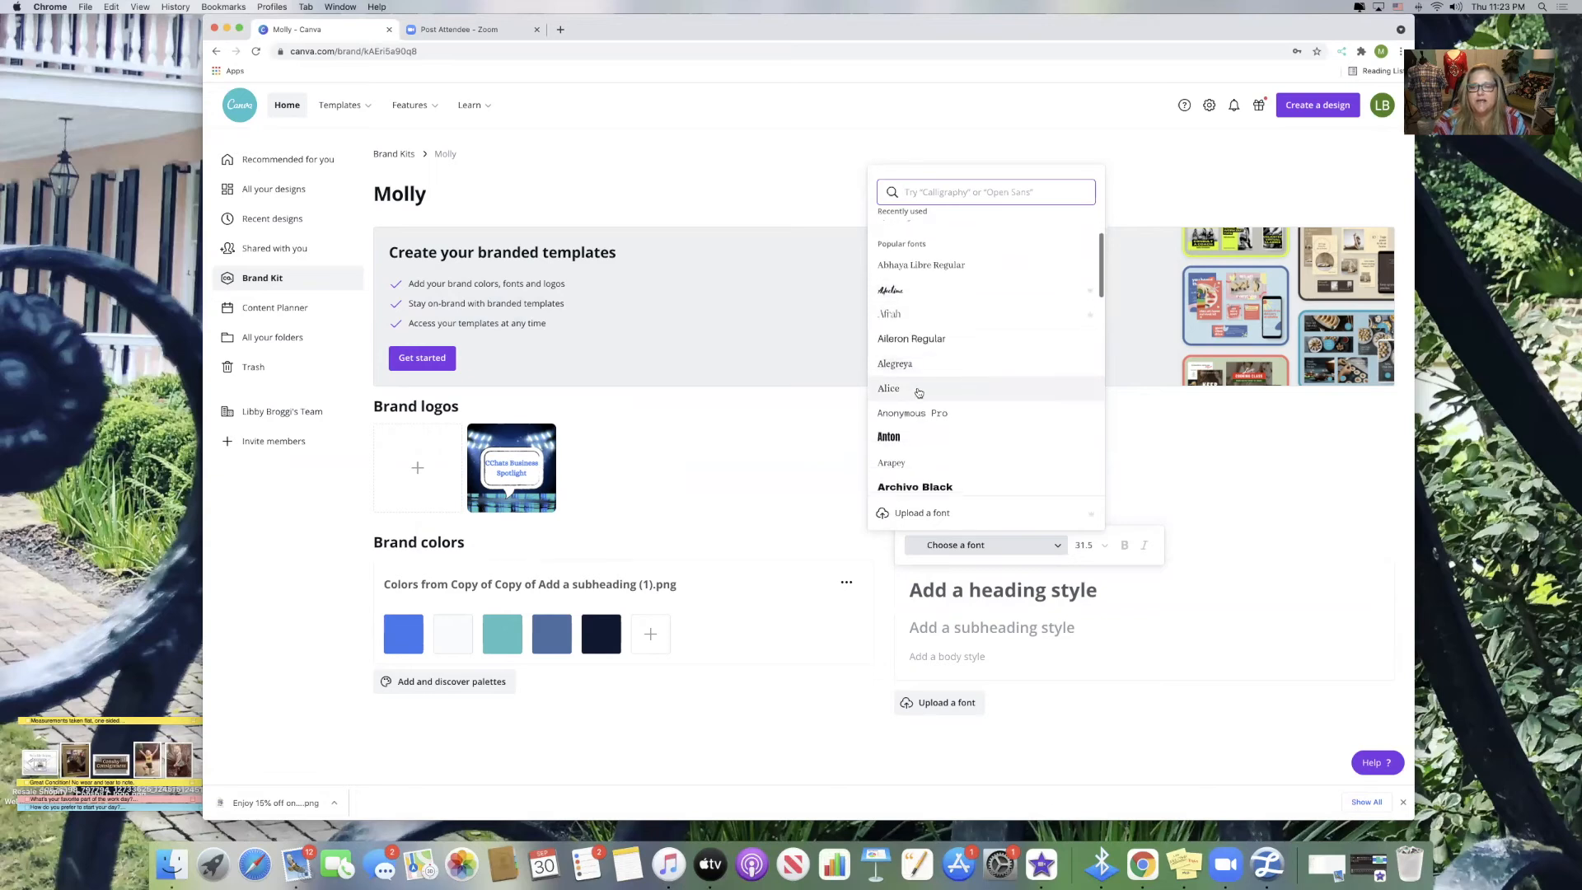
left_click(968, 396)
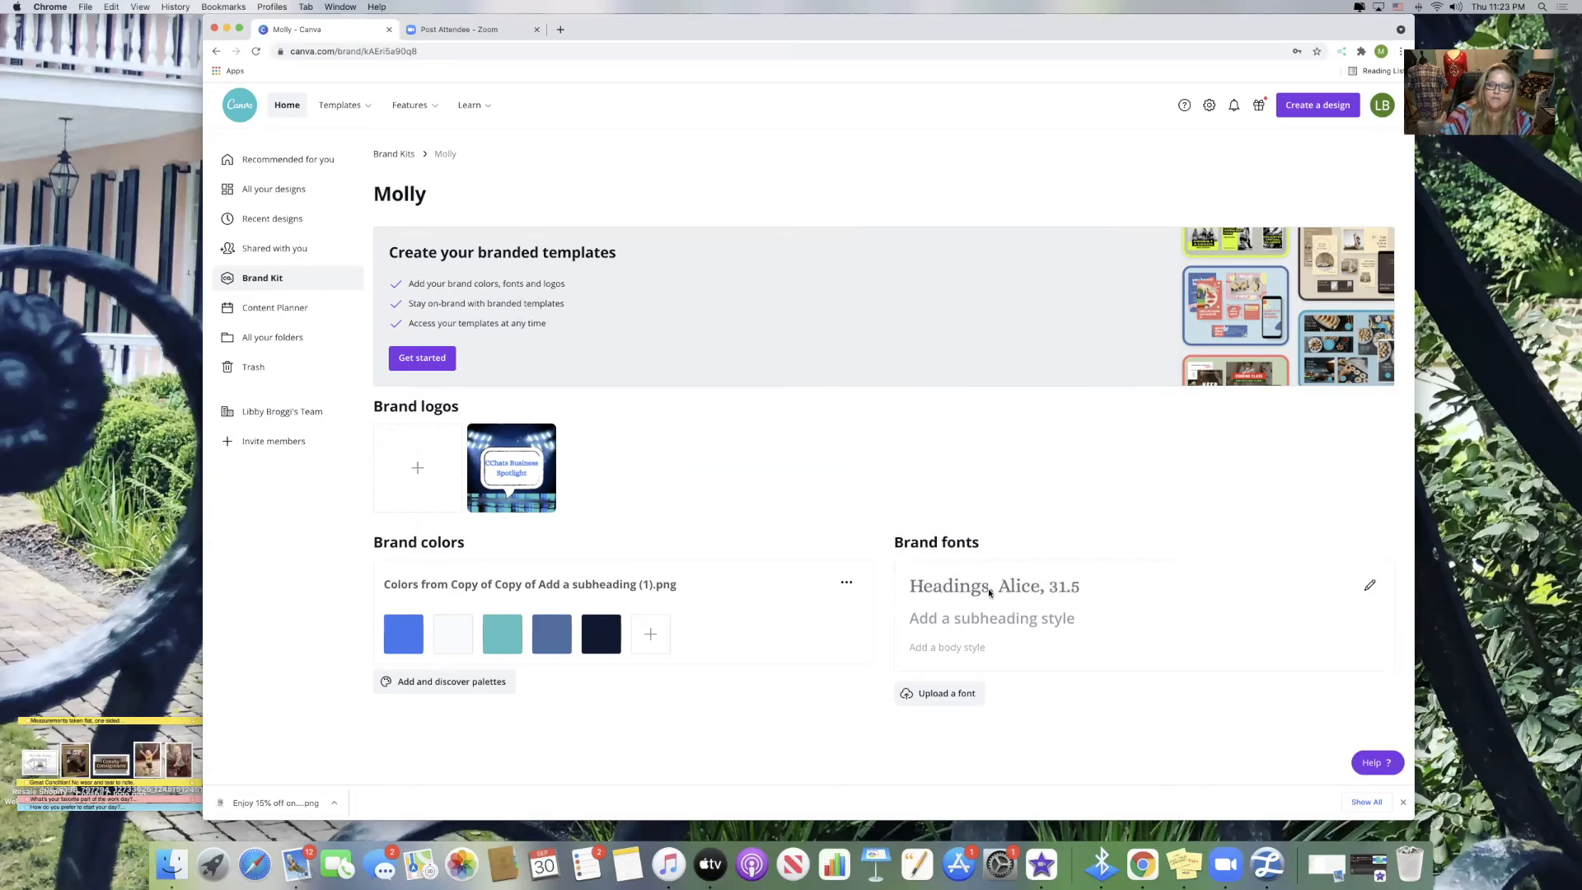
Add a subheading style to the brand fonts, searching the fonts for "handwriting" and choosing LeoHand Light
left_click(991, 624)
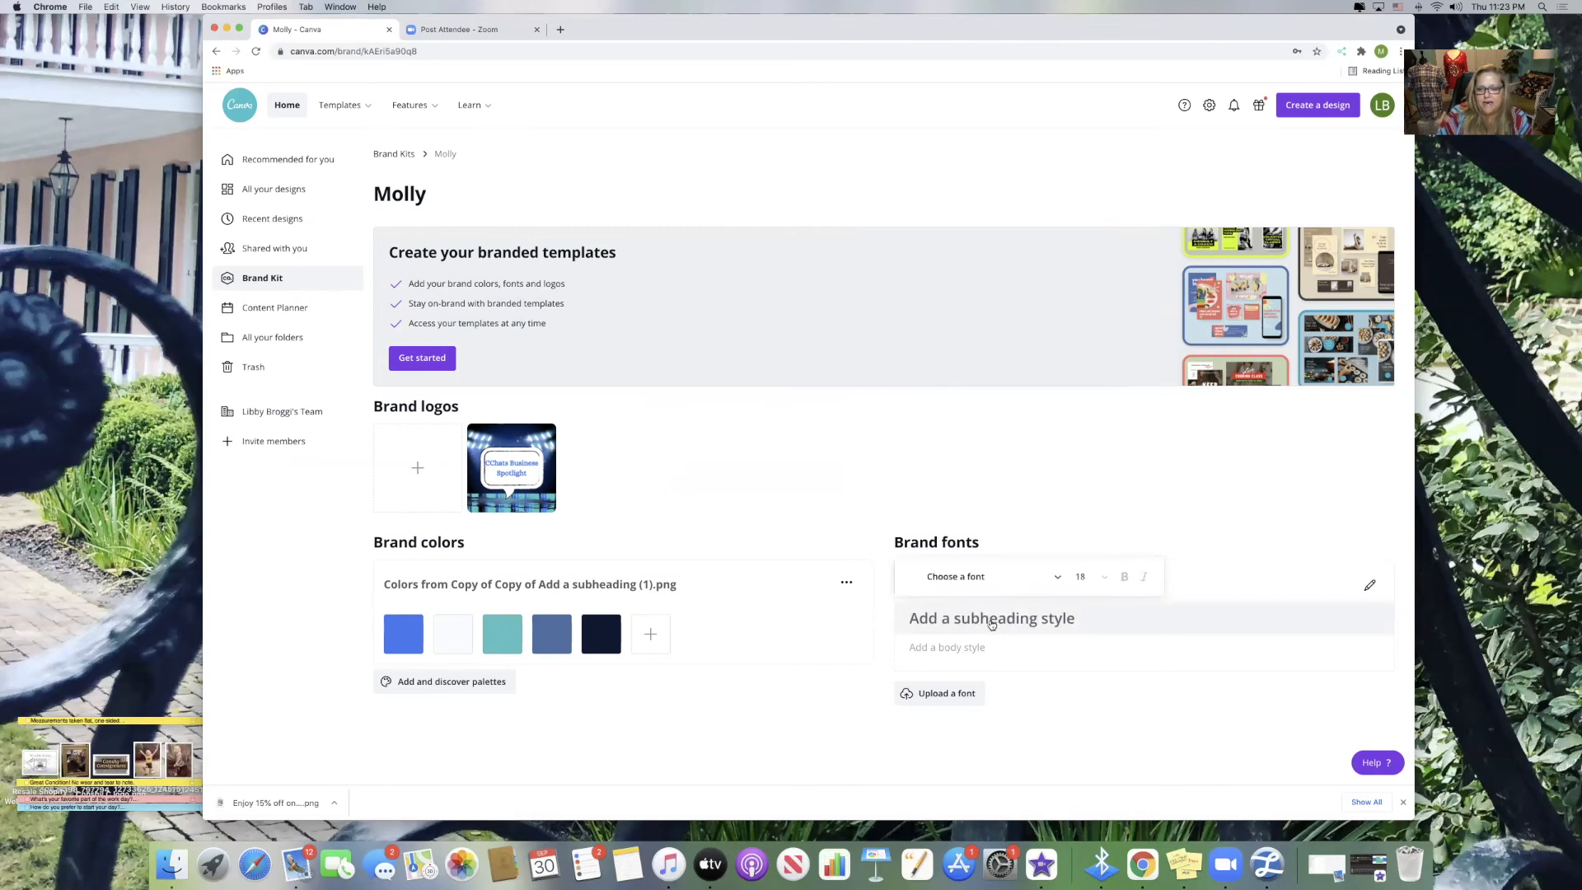
left_click(1060, 578)
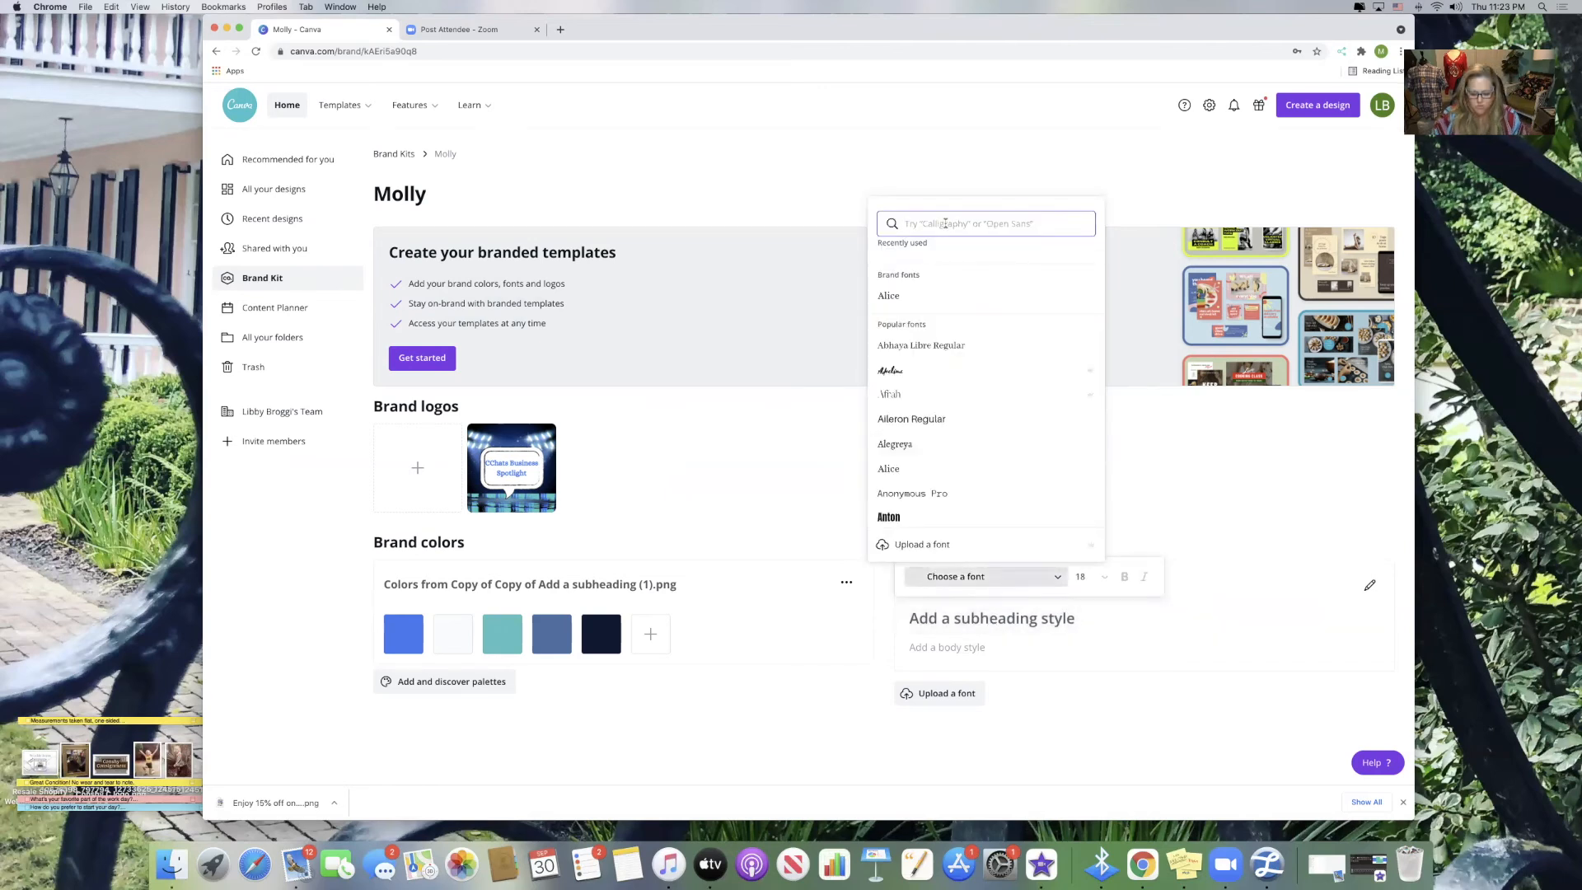
type("handwriting")
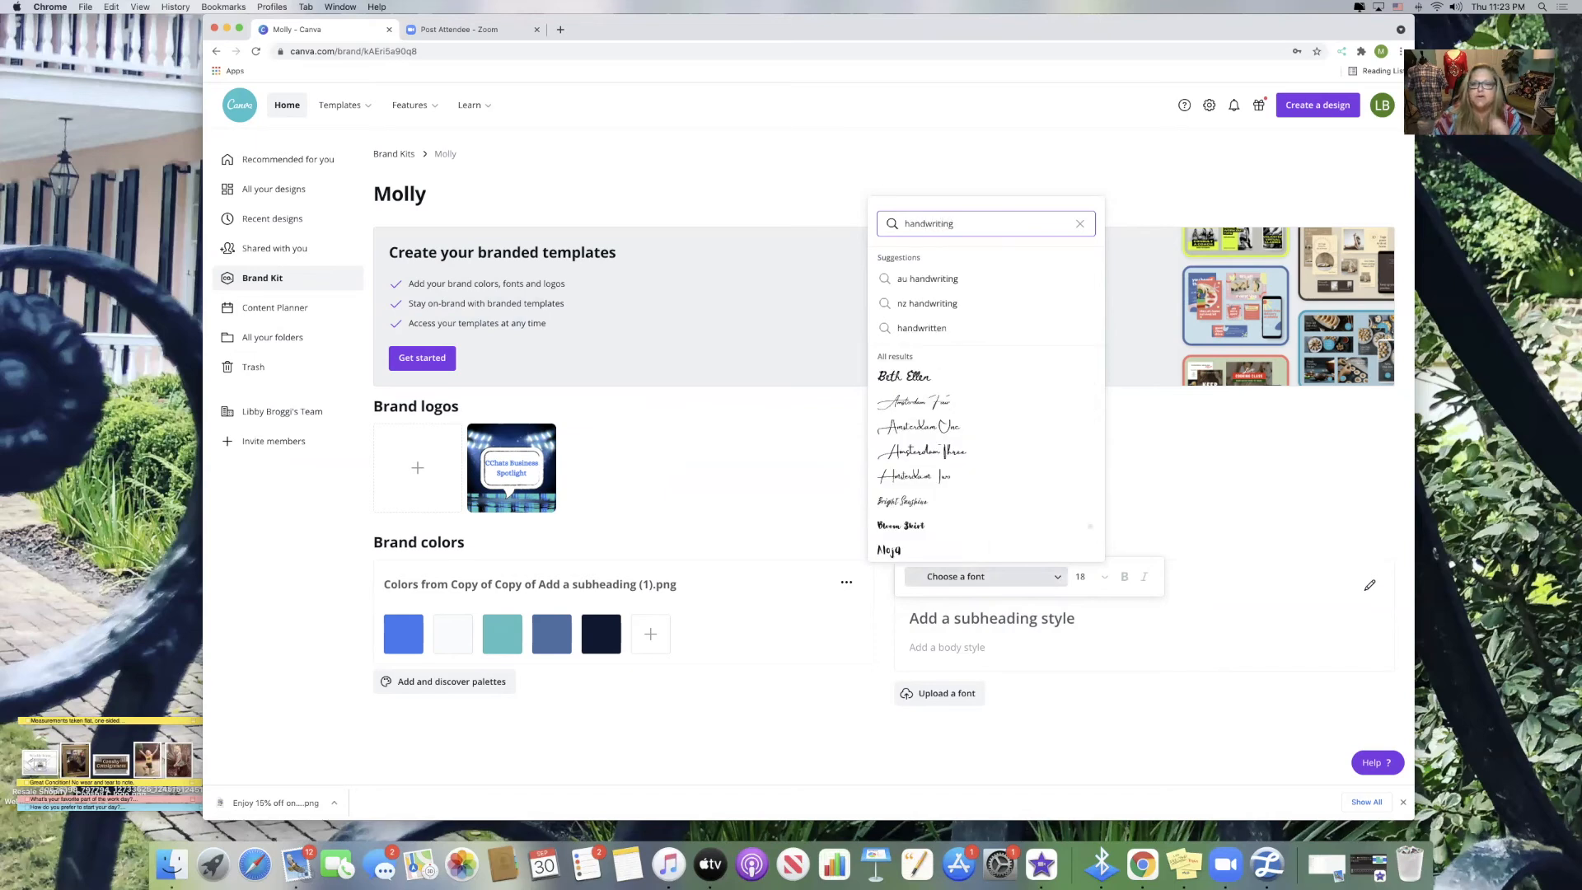
scroll(982, 412, "down", 5)
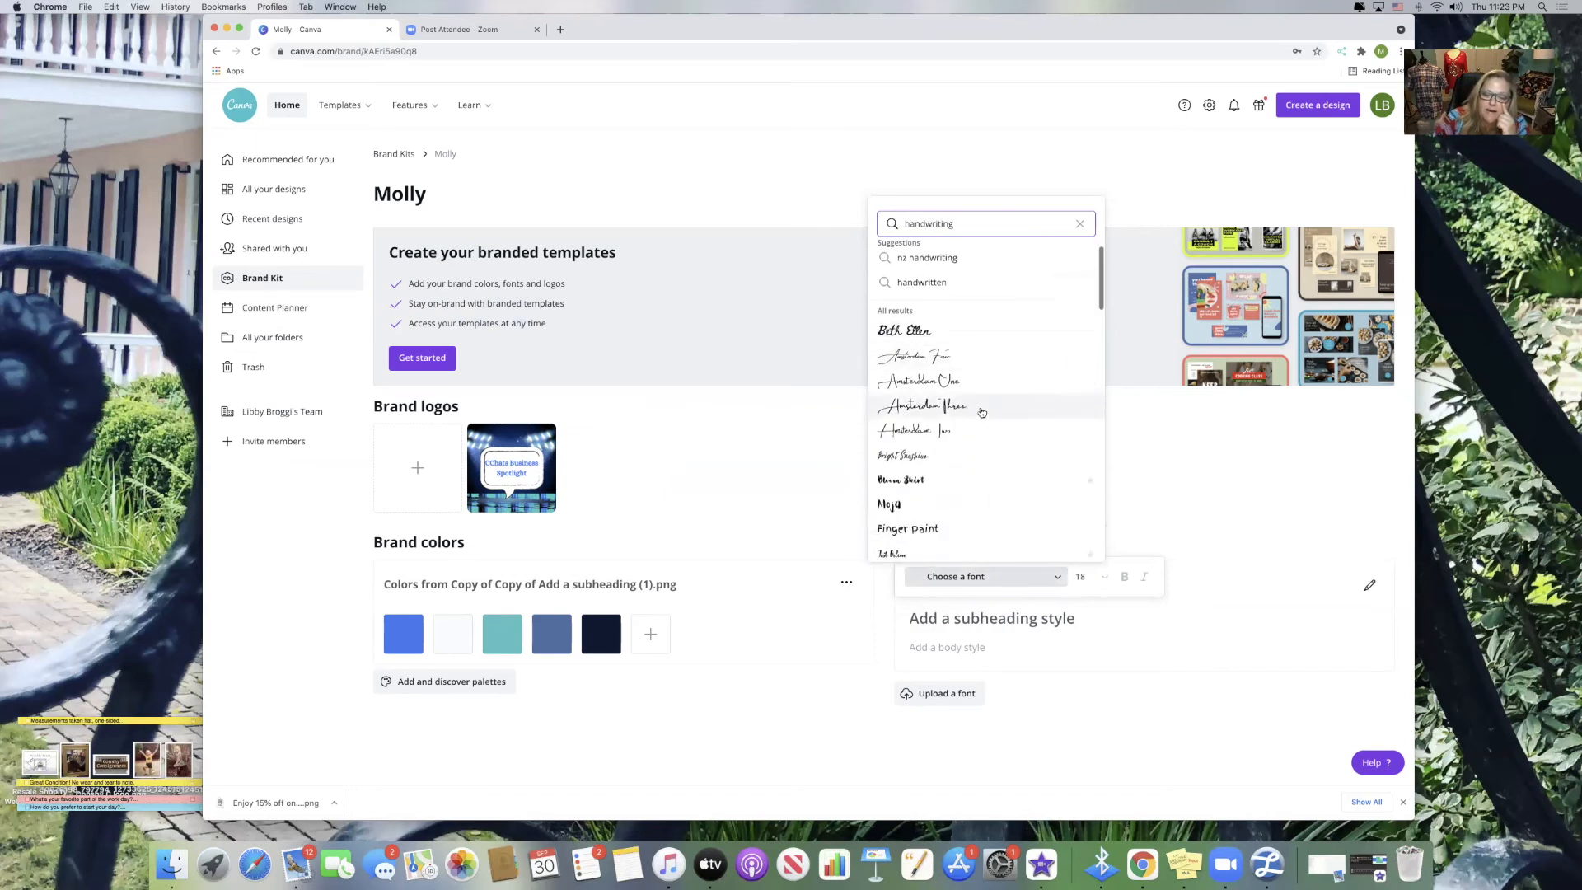
scroll(982, 413, "down", 2)
scroll(982, 412, "down", 2)
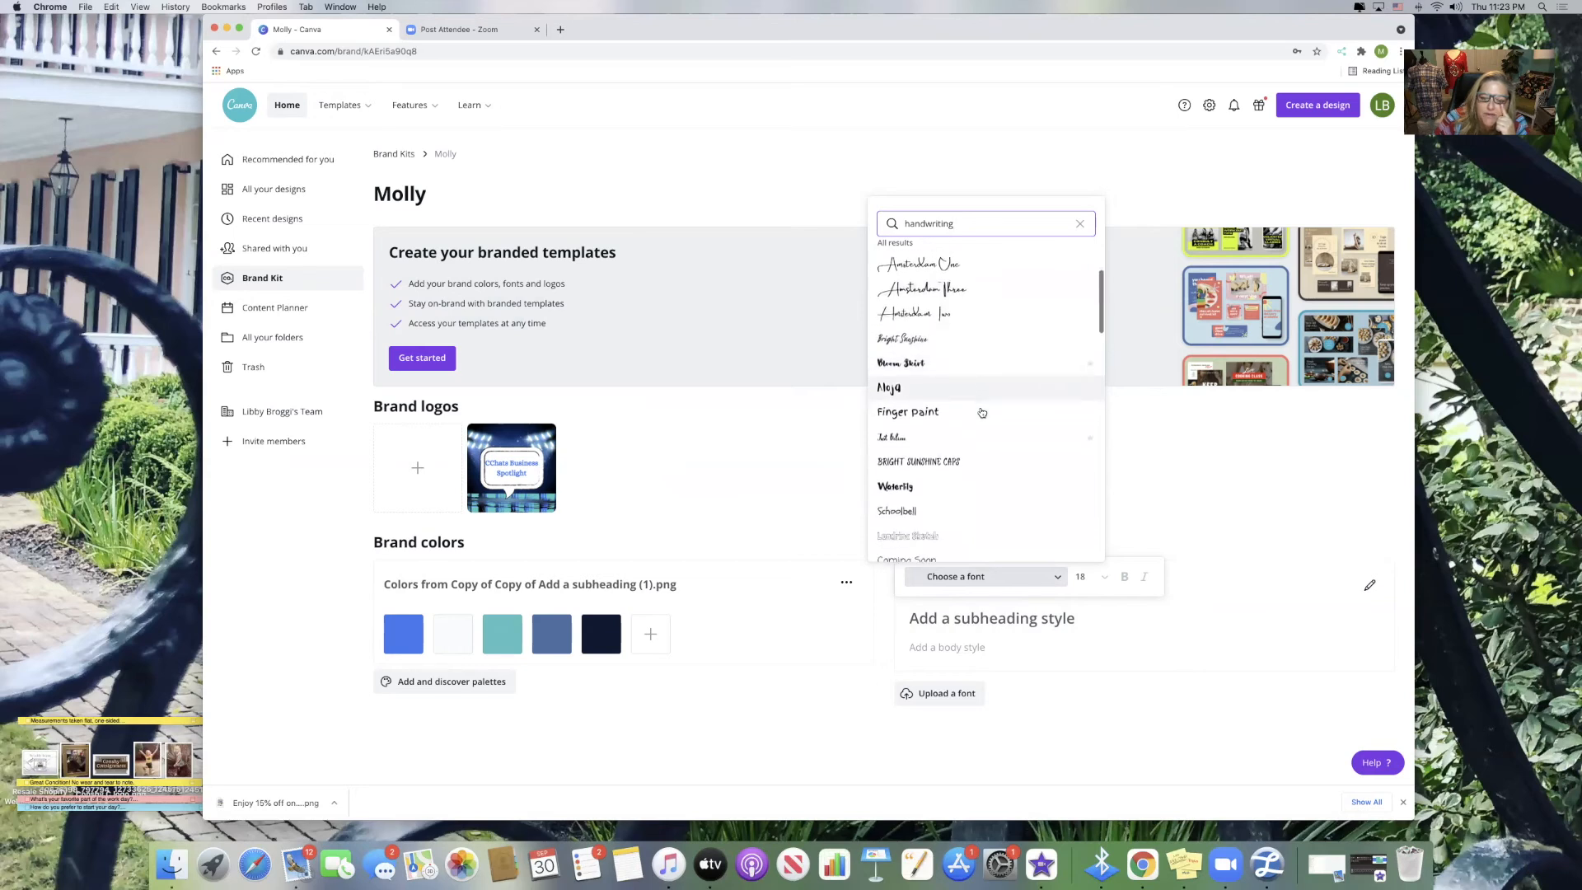
scroll(982, 412, "down", 6)
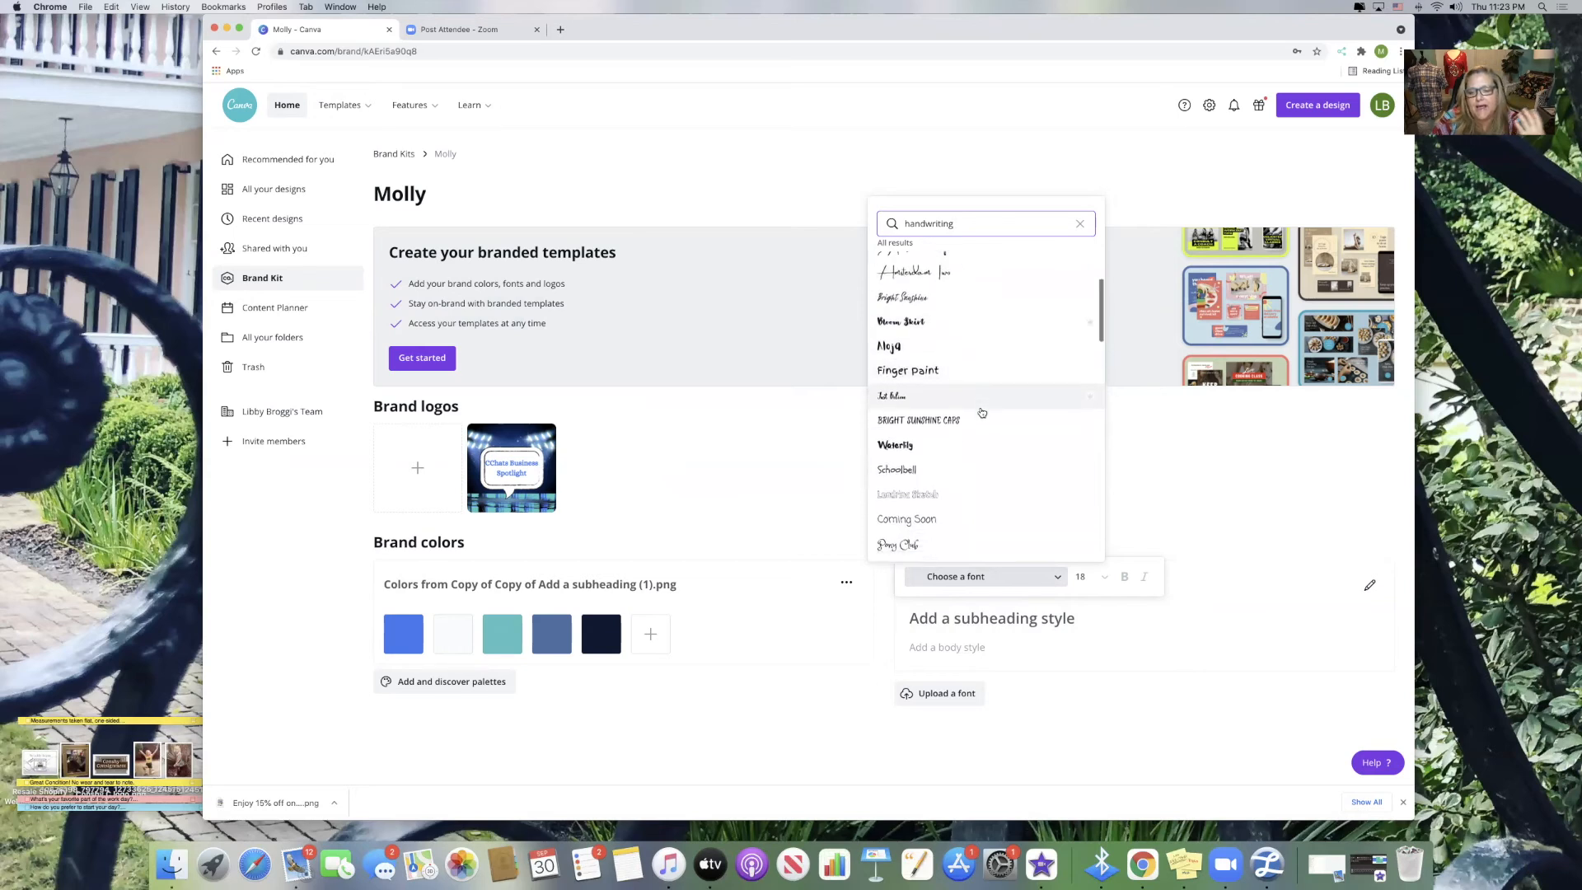
scroll(982, 413, "down", 3)
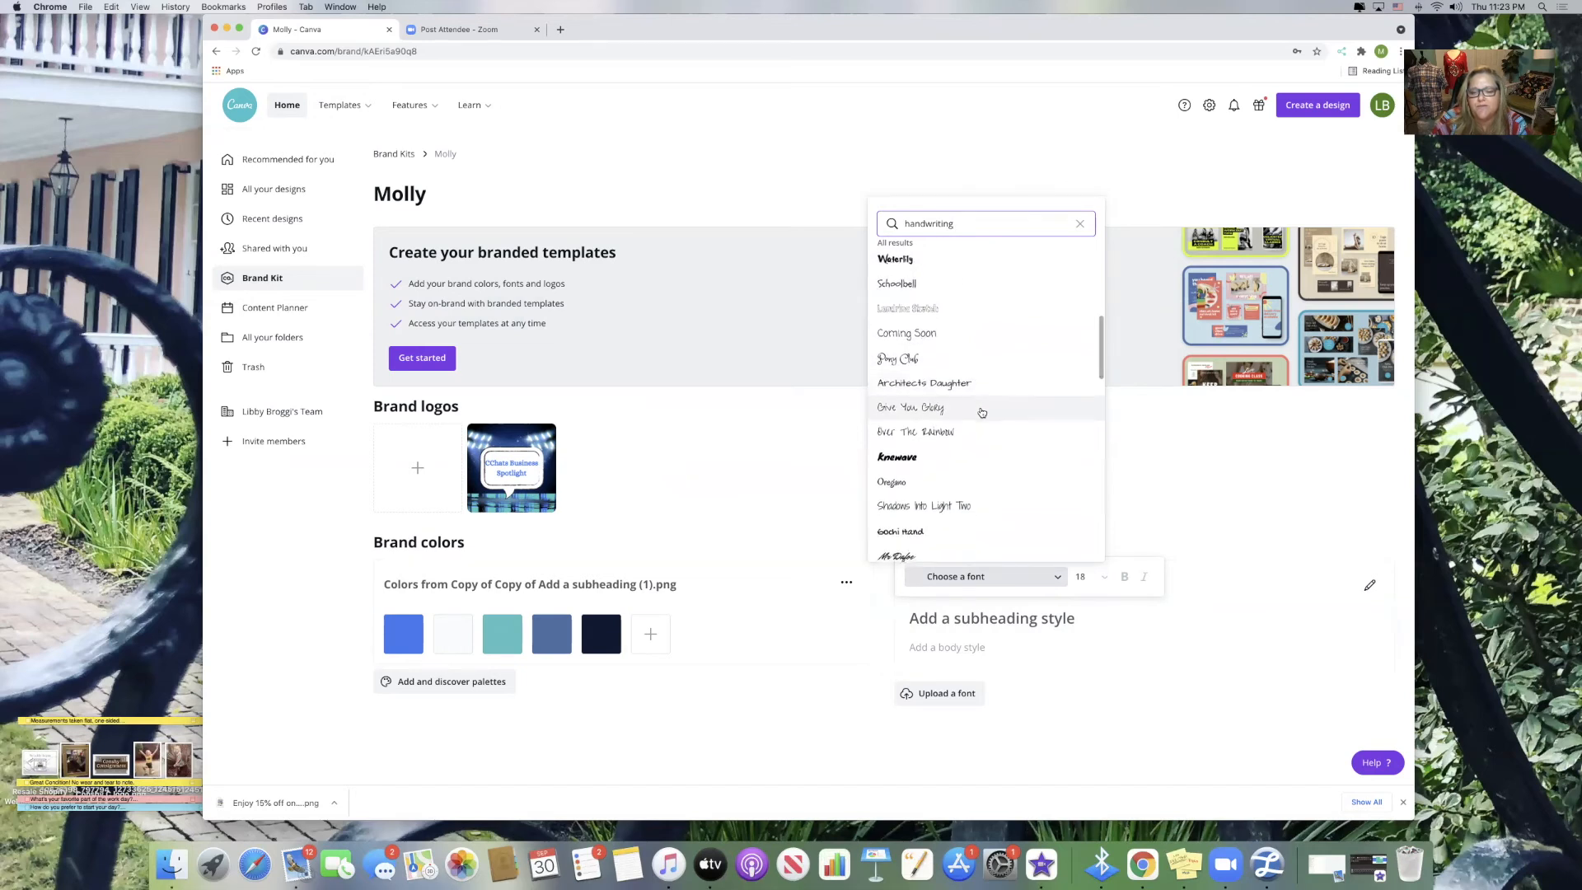
scroll(981, 412, "down", 1)
scroll(982, 412, "down", 4)
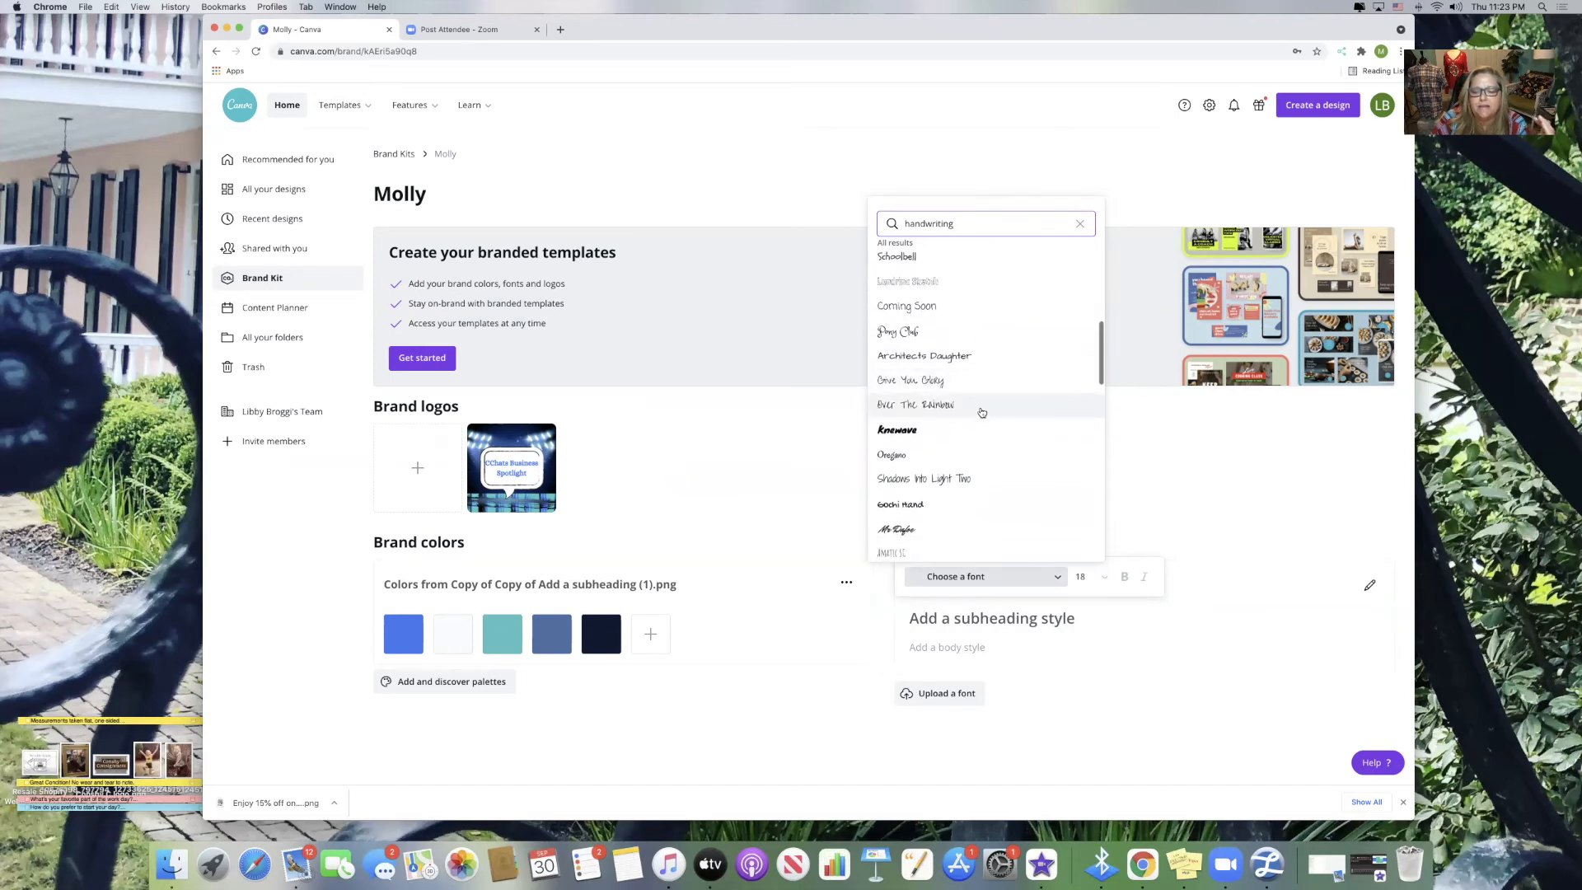
scroll(982, 412, "down", 5)
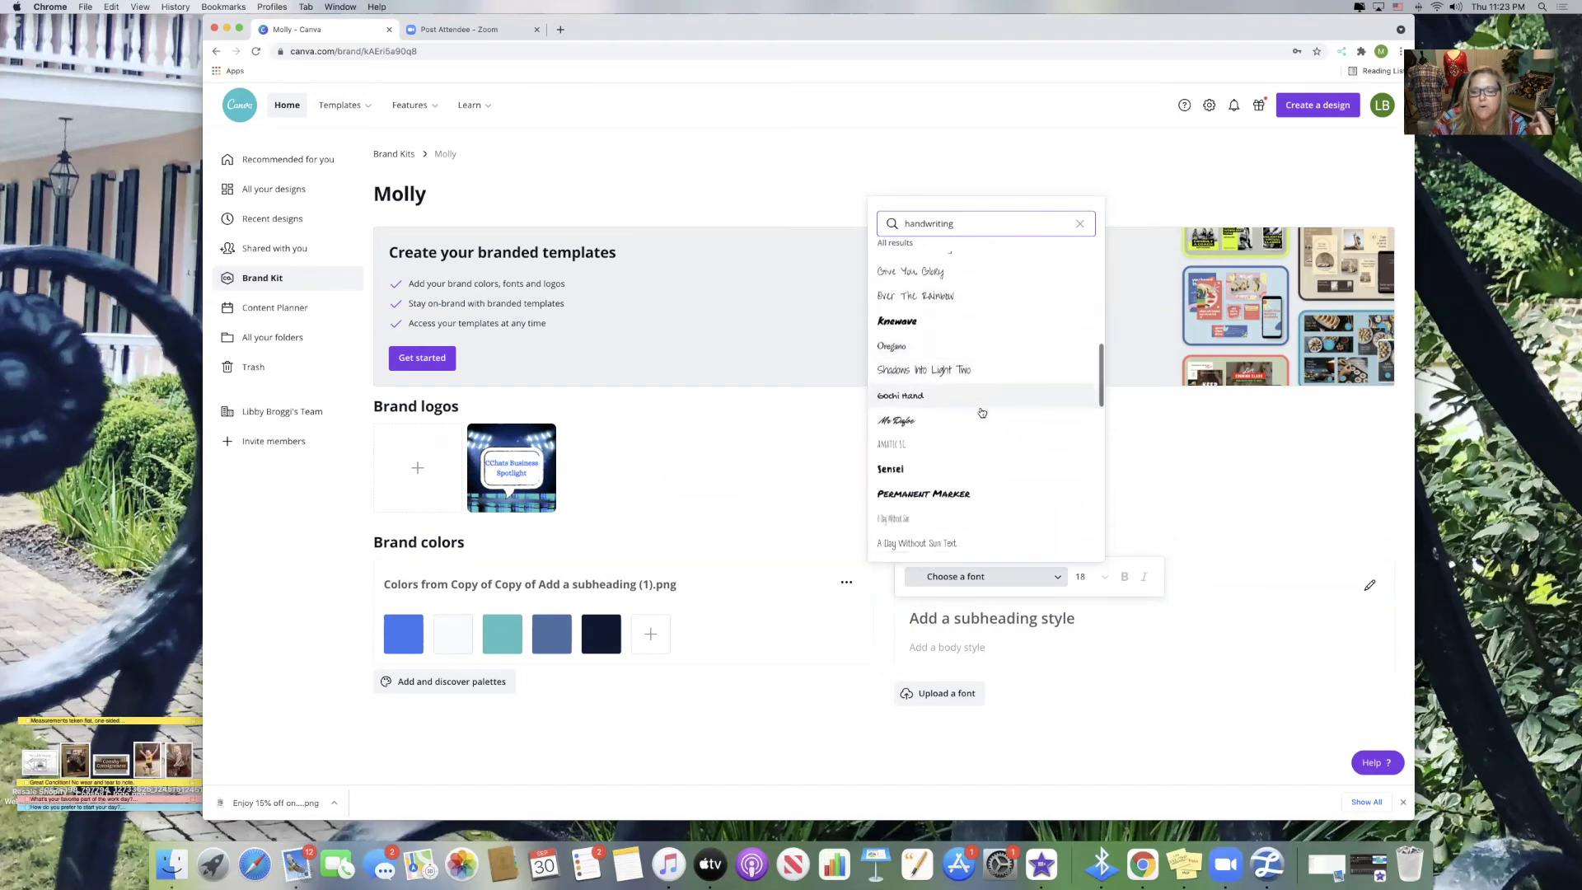
scroll(982, 412, "down", 5)
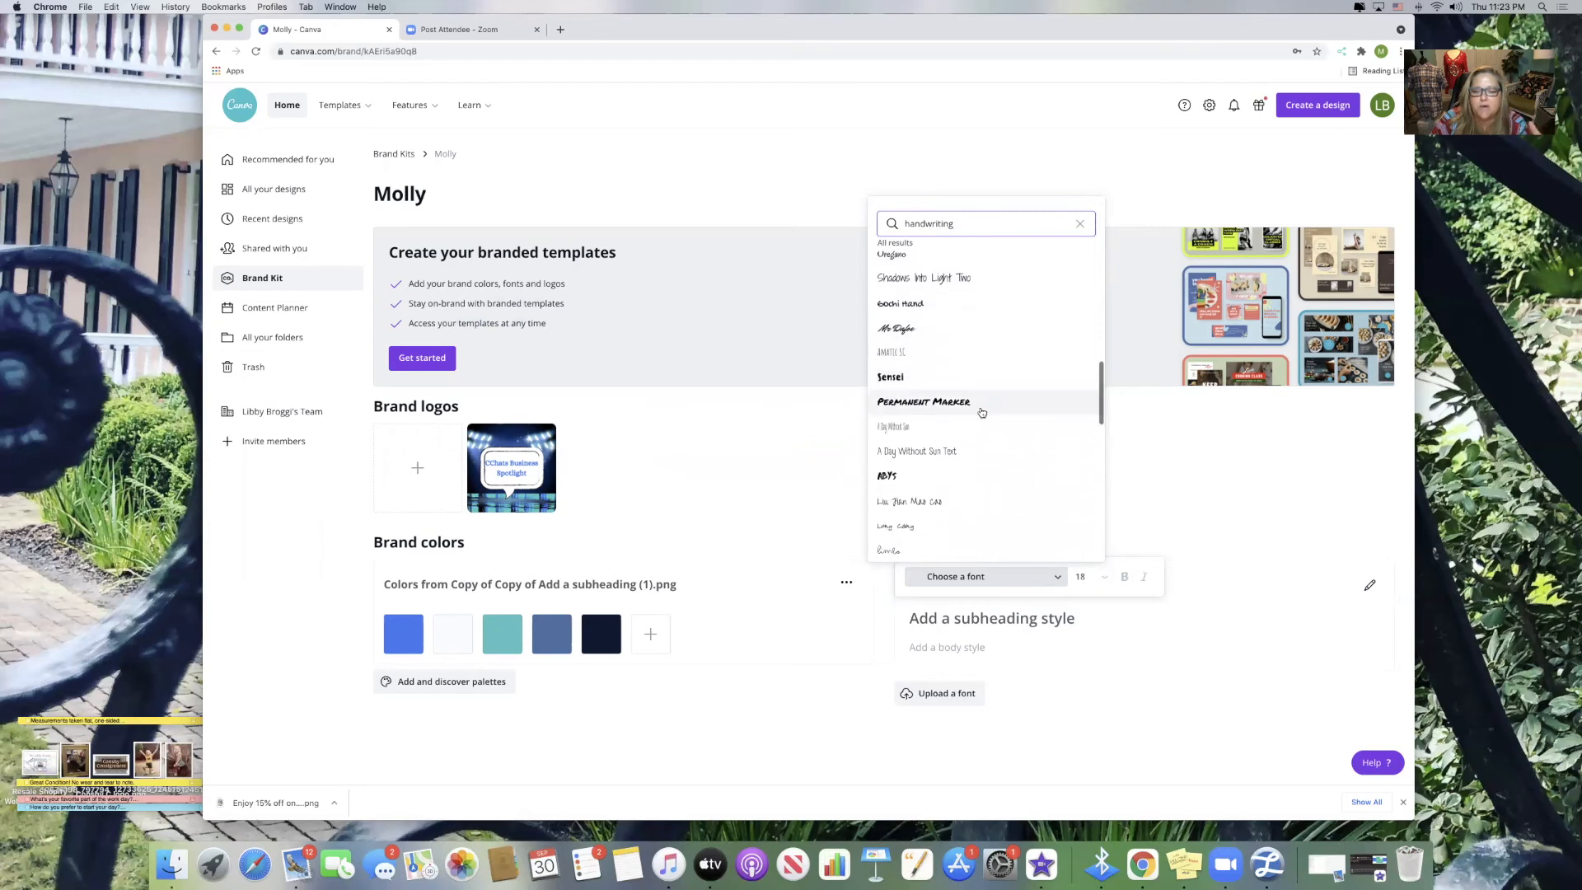
scroll(982, 412, "down", 4)
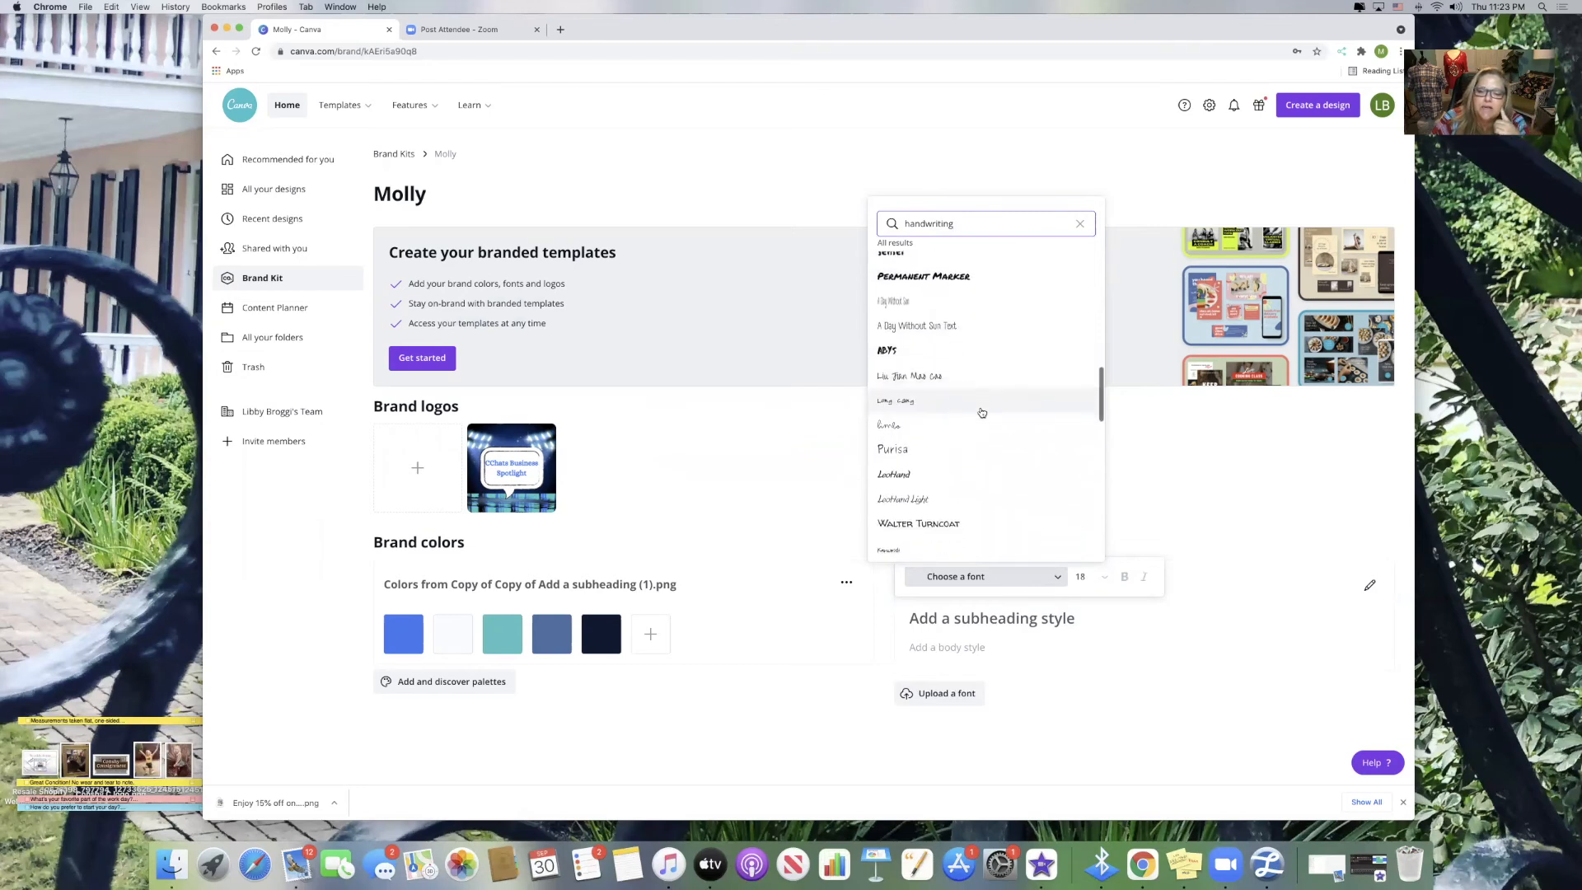
scroll(981, 412, "down", 1)
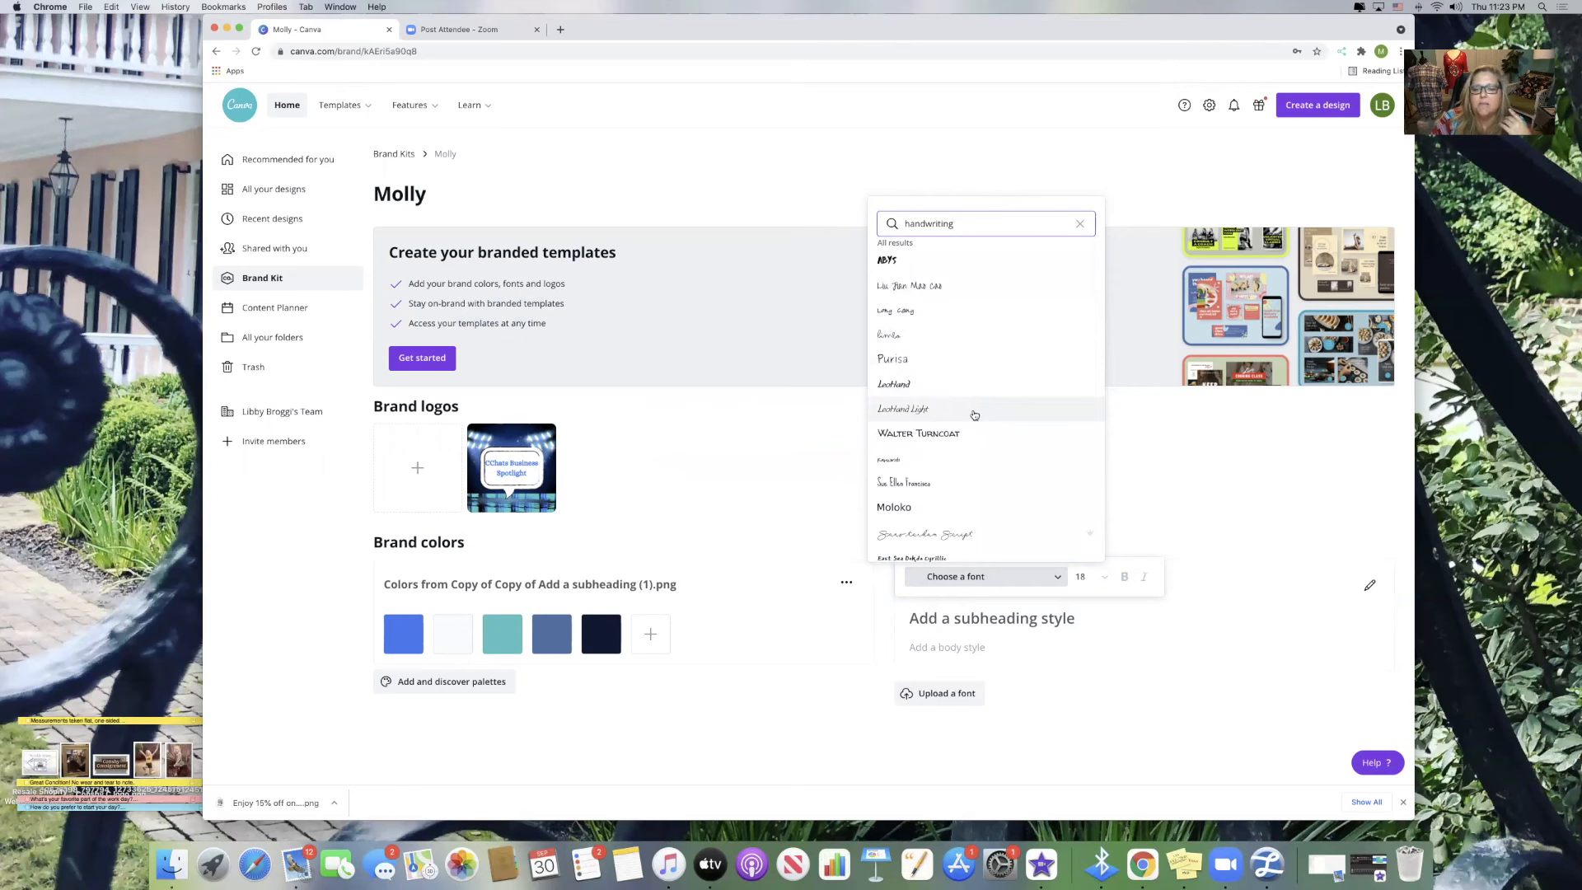
left_click(975, 414)
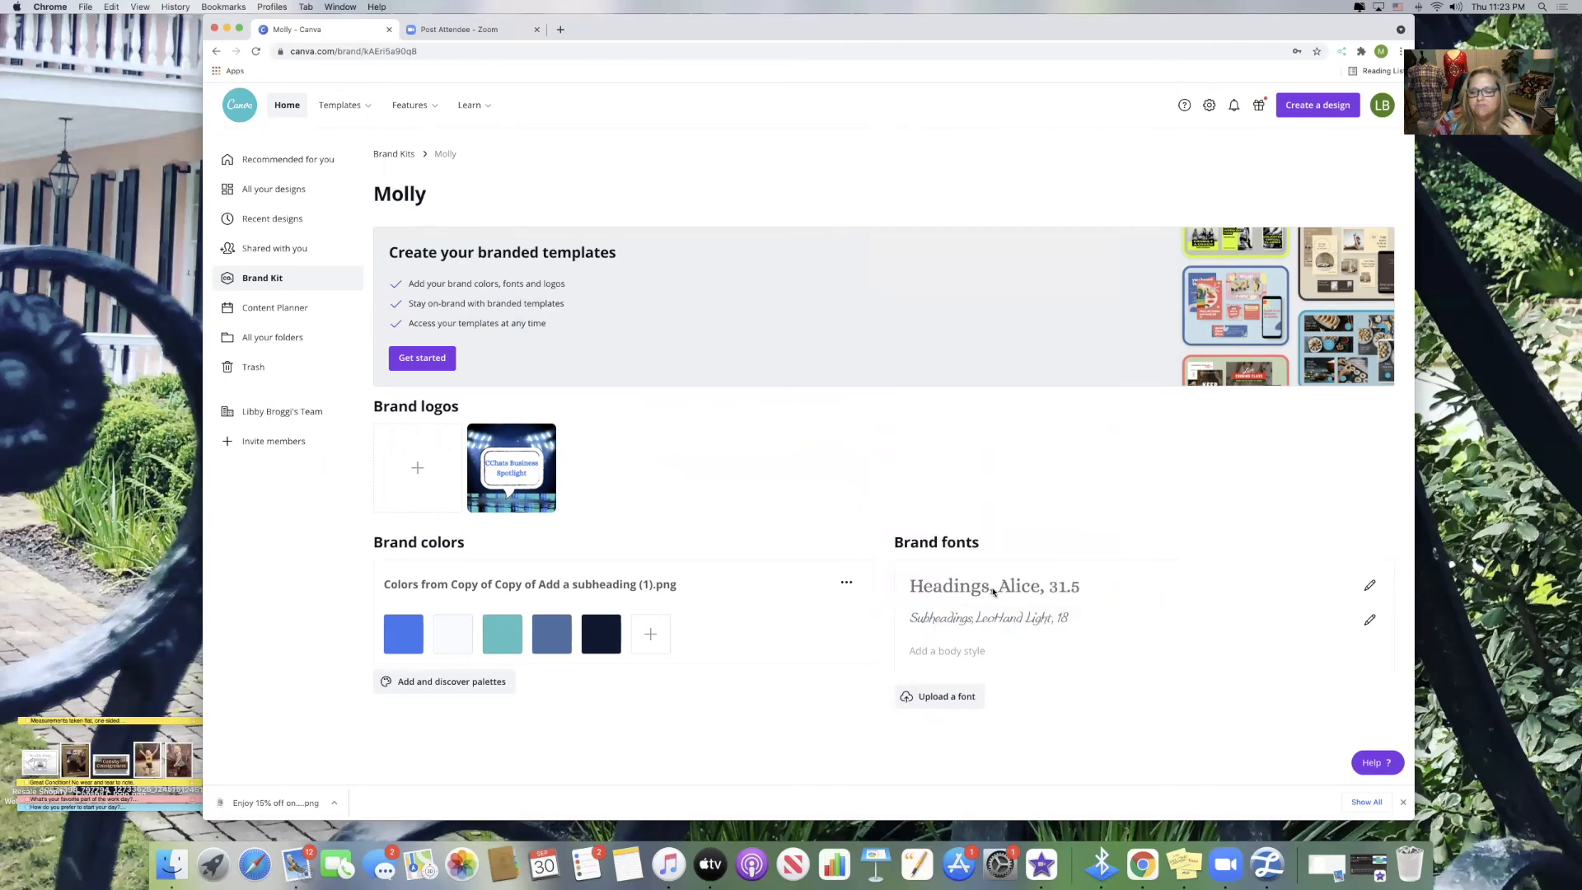
Add a body style to the brand fonts, clearing the previous font search and choosing Chloe from the popular fonts
left_click(947, 657)
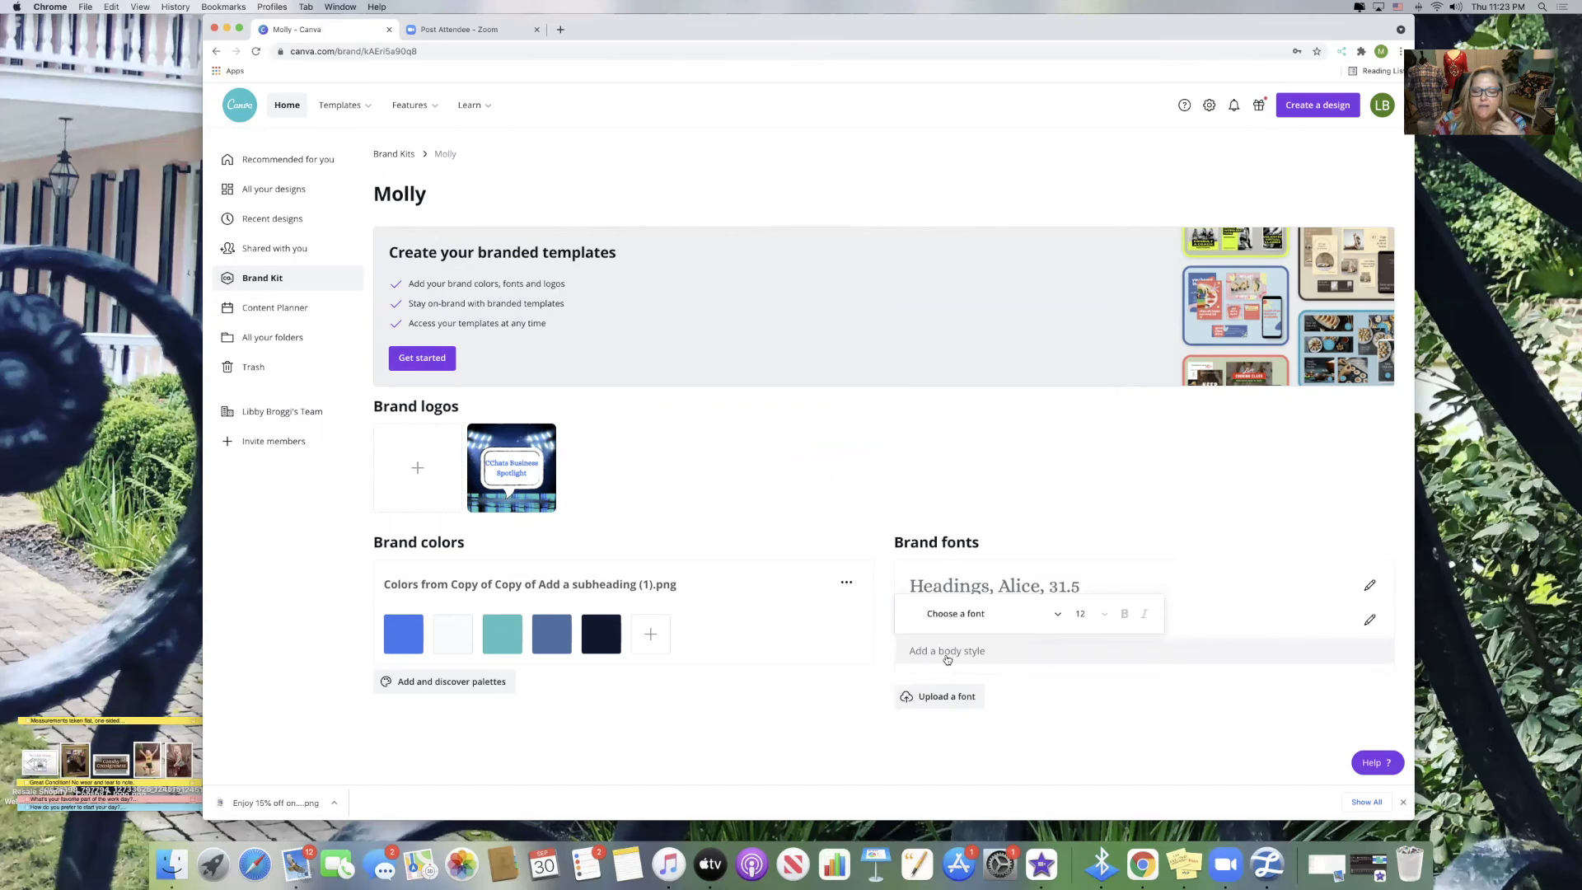
left_click(956, 613)
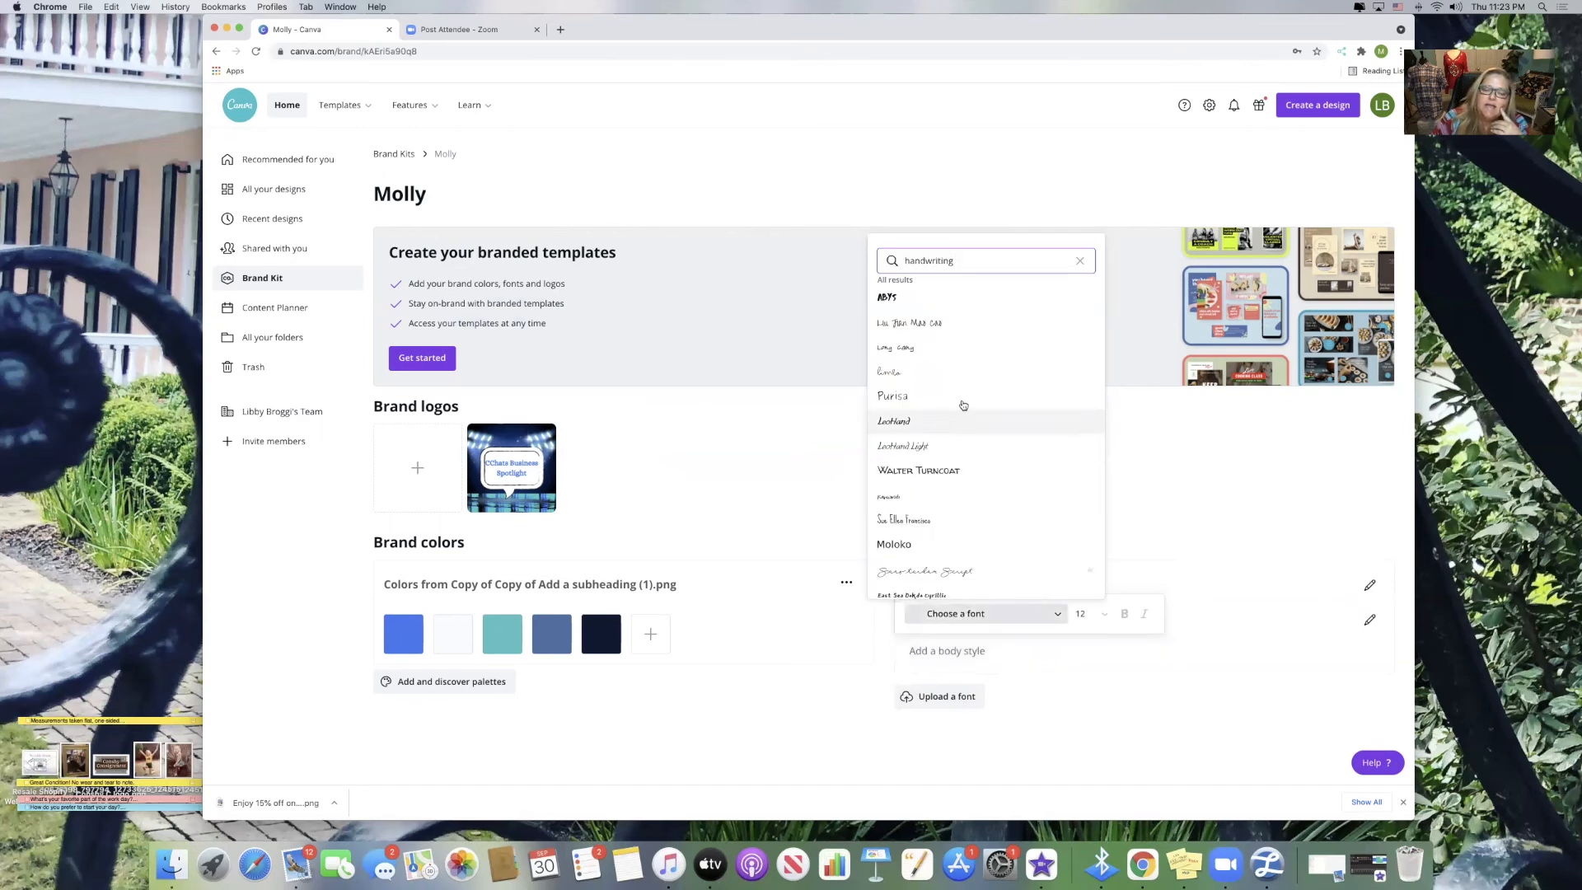
key("BackSpace")
key("BackSpace")
key("BackSpace")
key("BackSpace")
key("BackSpace")
key("BackSpace")
key("BackSpace")
key("BackSpace")
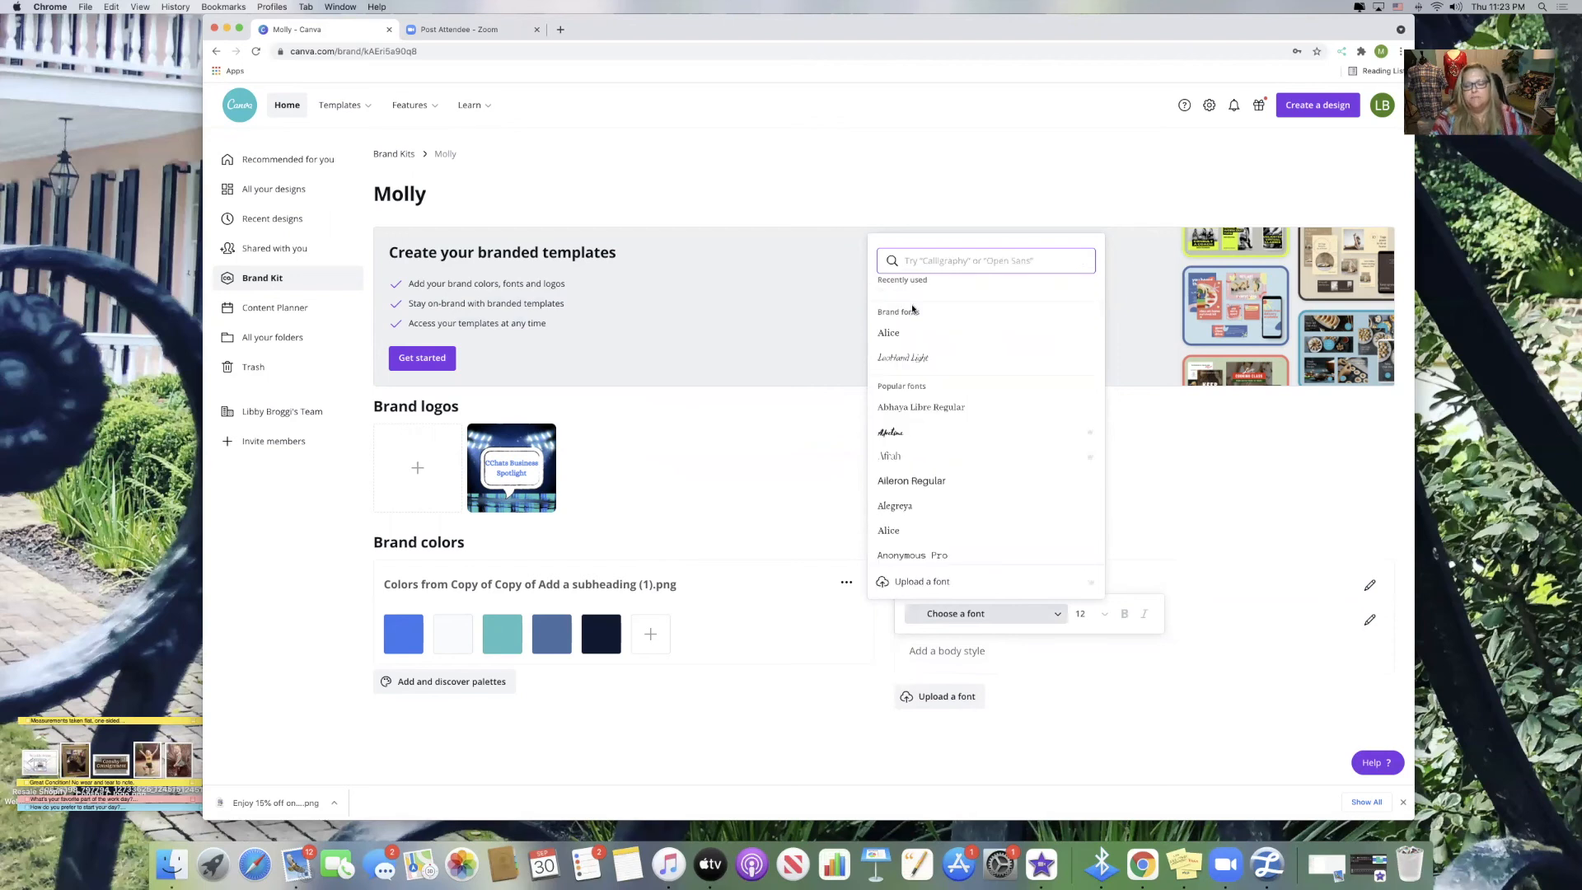
scroll(964, 408, "down", 3)
scroll(970, 411, "down", 5)
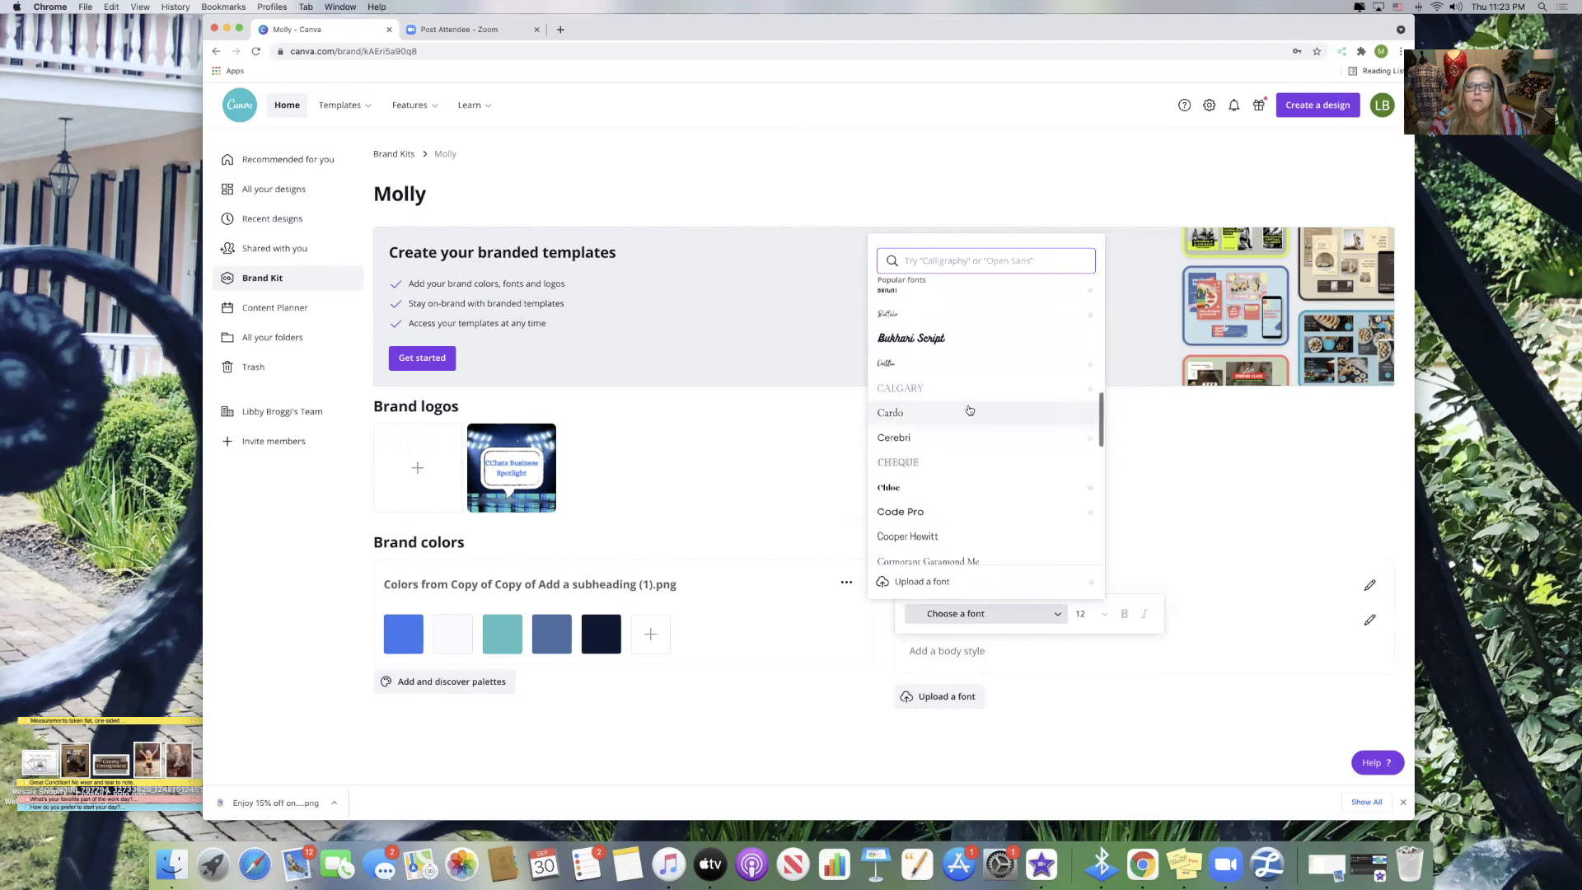
scroll(970, 411, "down", 5)
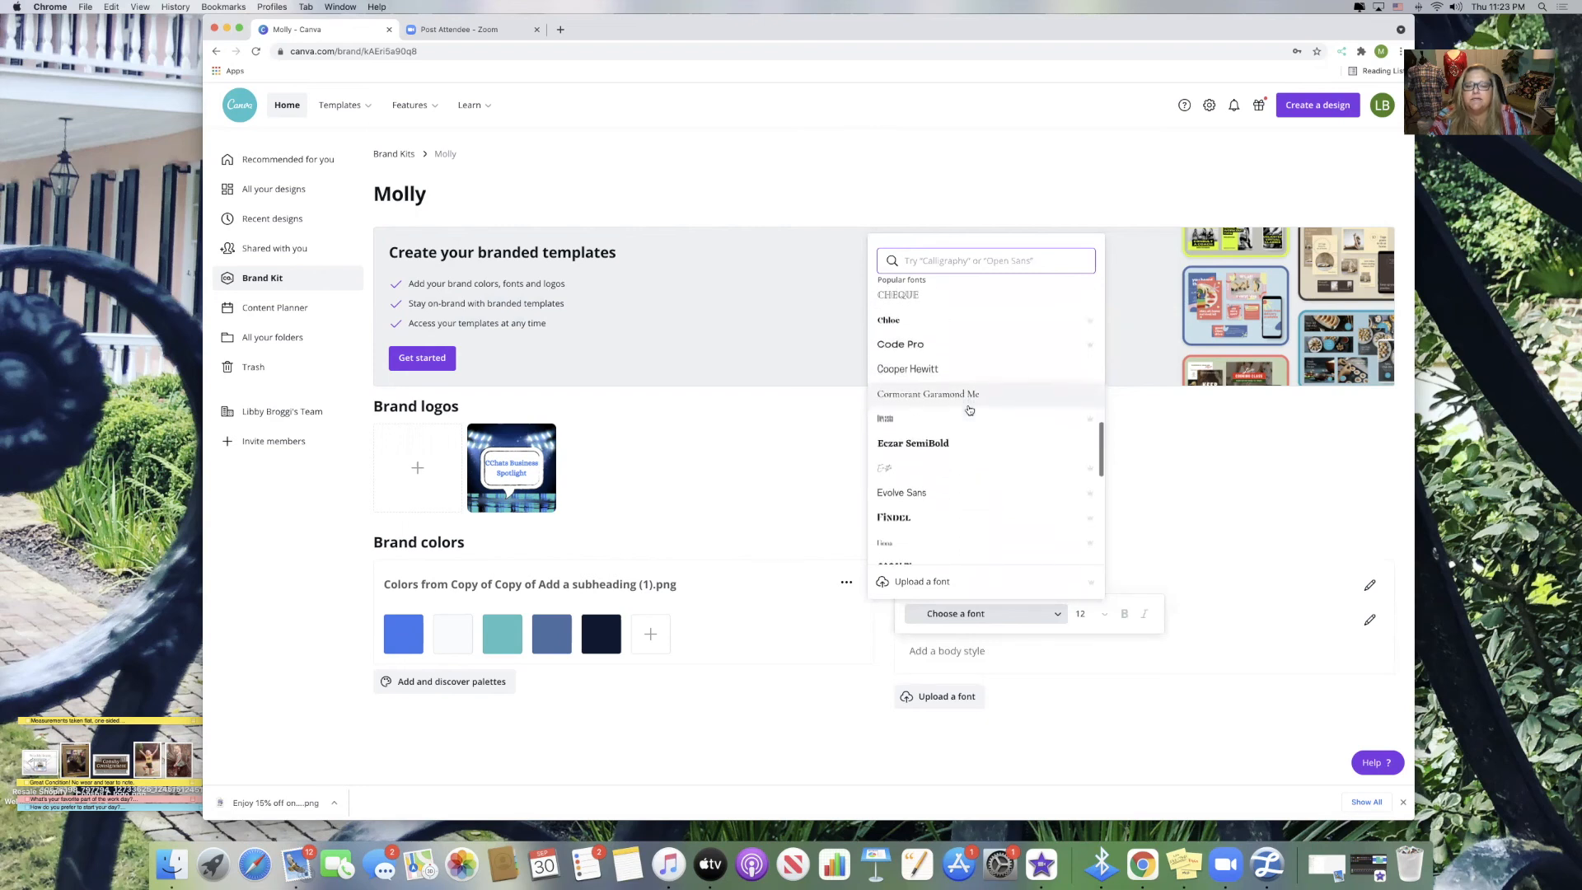
left_click(973, 320)
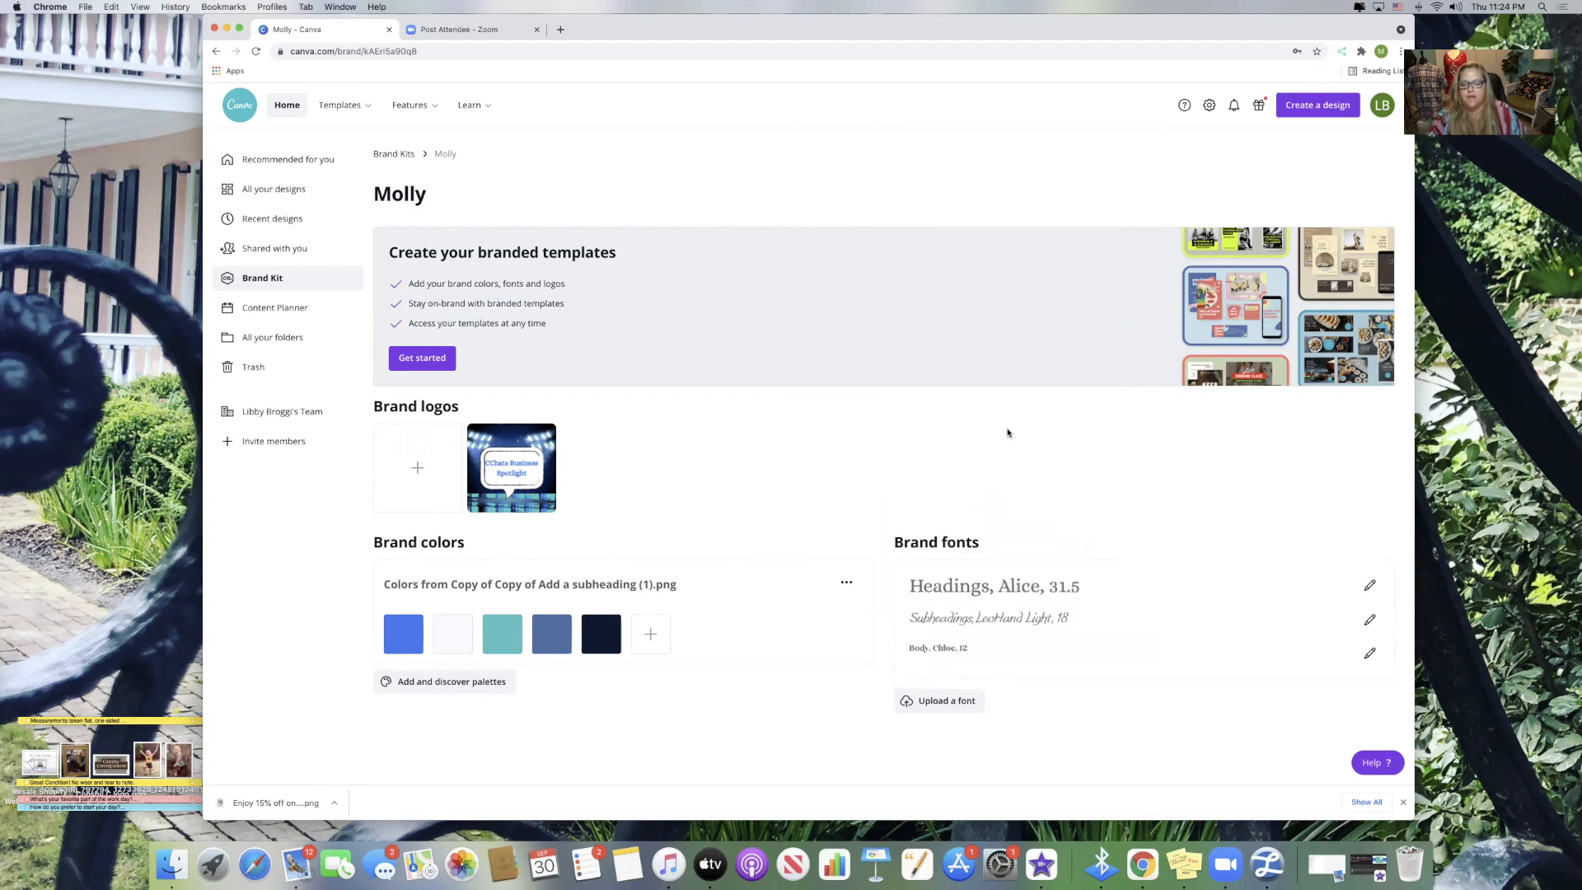